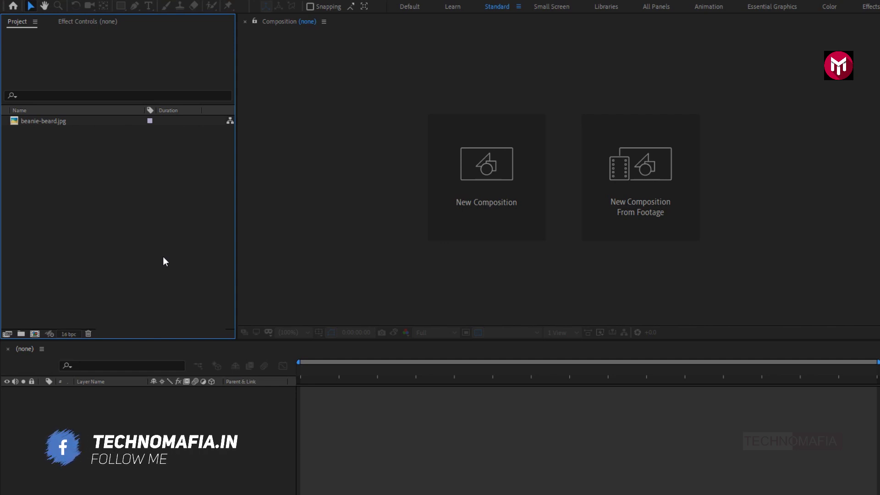
Create a 1920 x 1080, 30 fps composition named Slide_1 with a duration of 0:00:02:00
click(455, 186)
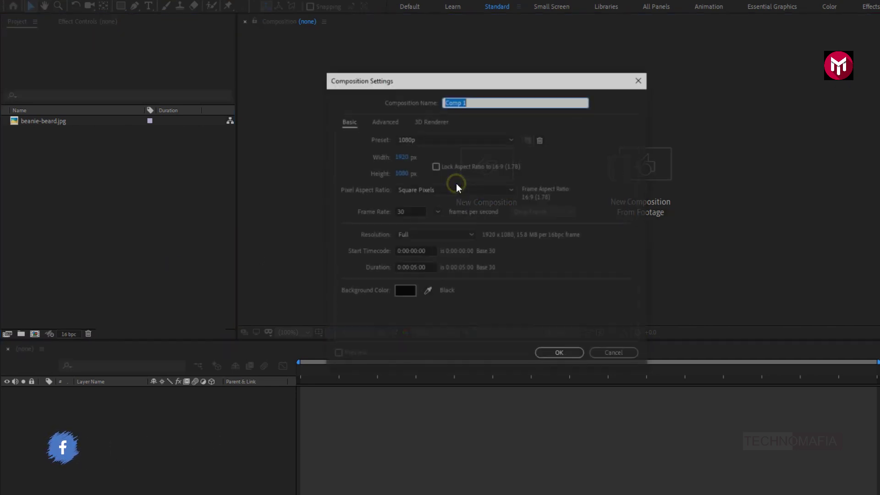
text(Slide_1)
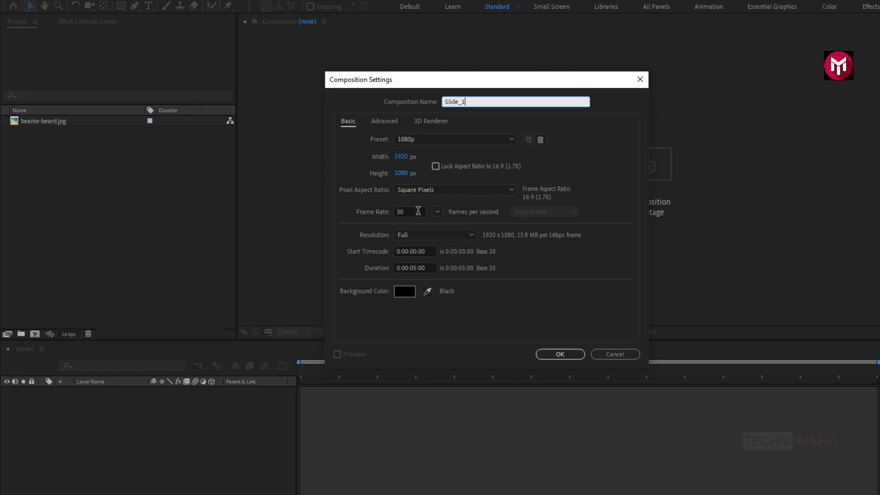
click(414, 268)
key(BackSpace)
text(2)
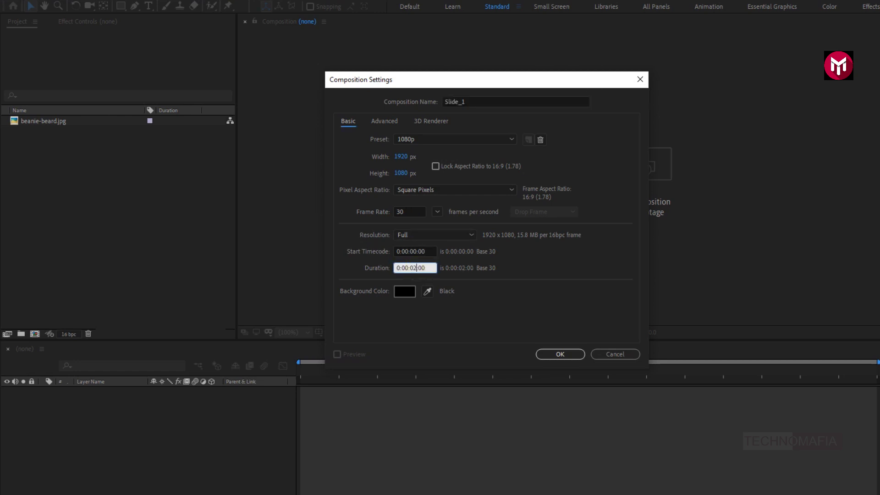
click(548, 355)
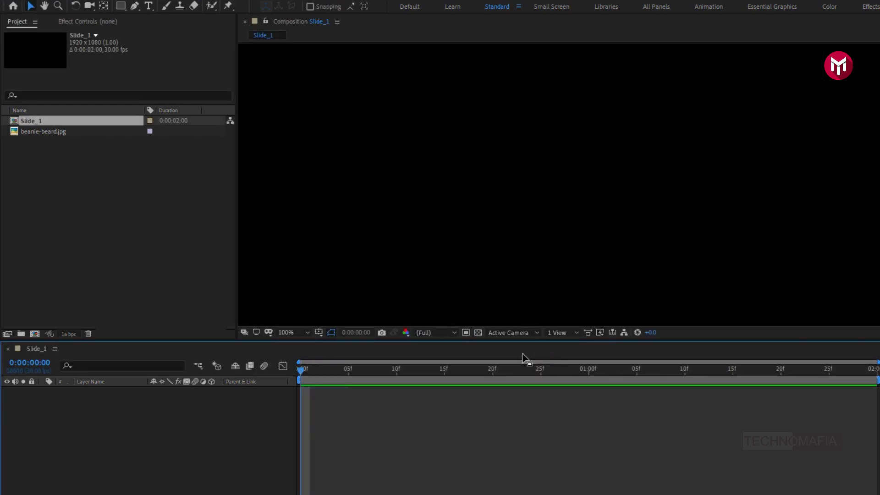
click(306, 332)
click(301, 356)
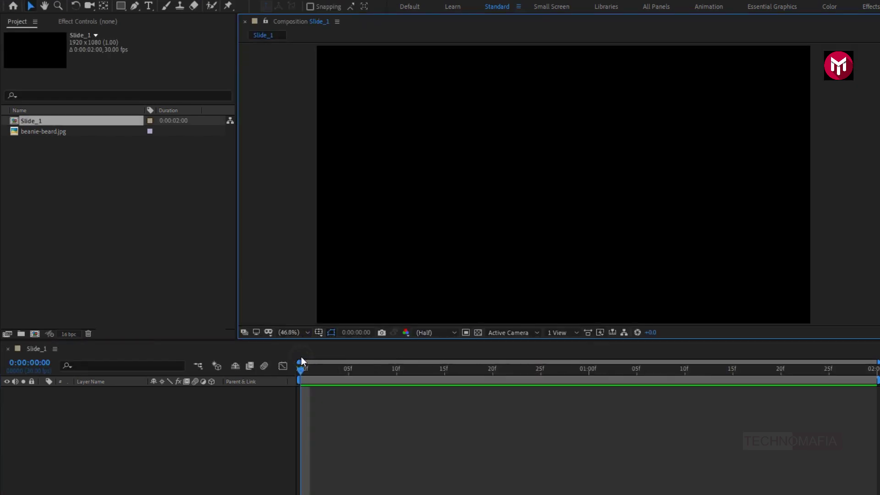
Add a text layer reading PROMO near the middle of the Slide_1 composition
click(149, 6)
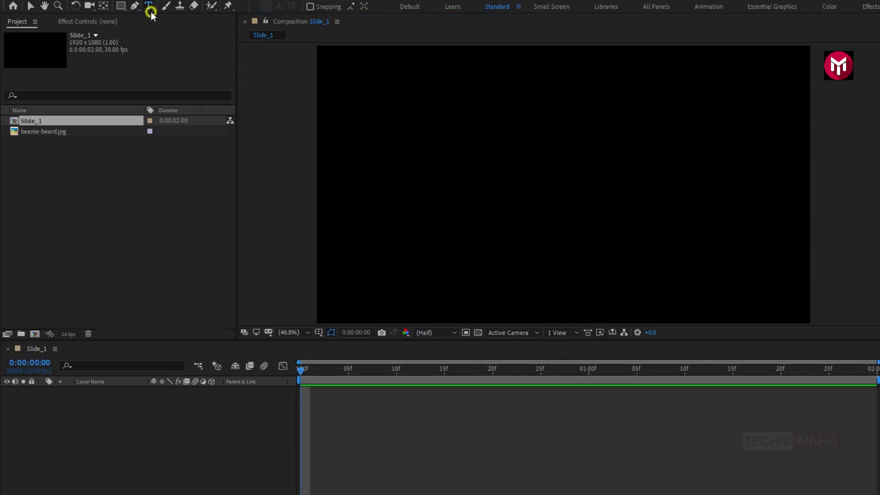
click(528, 194)
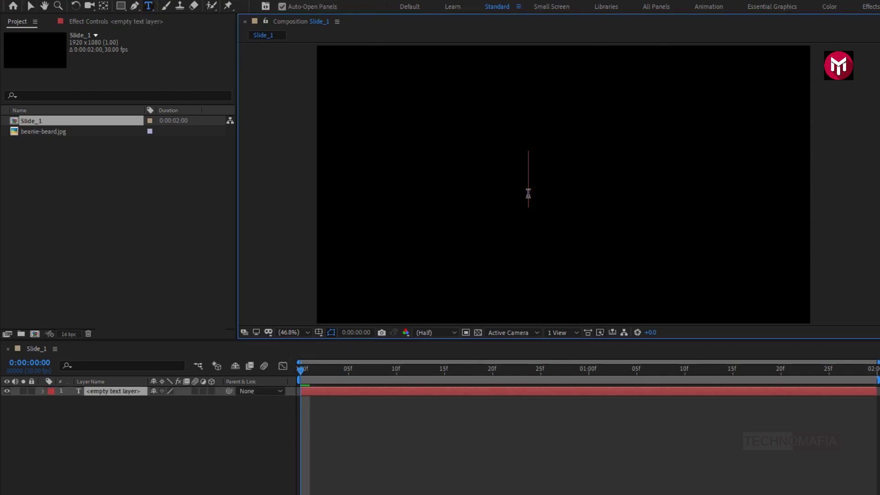
text(PROMO)
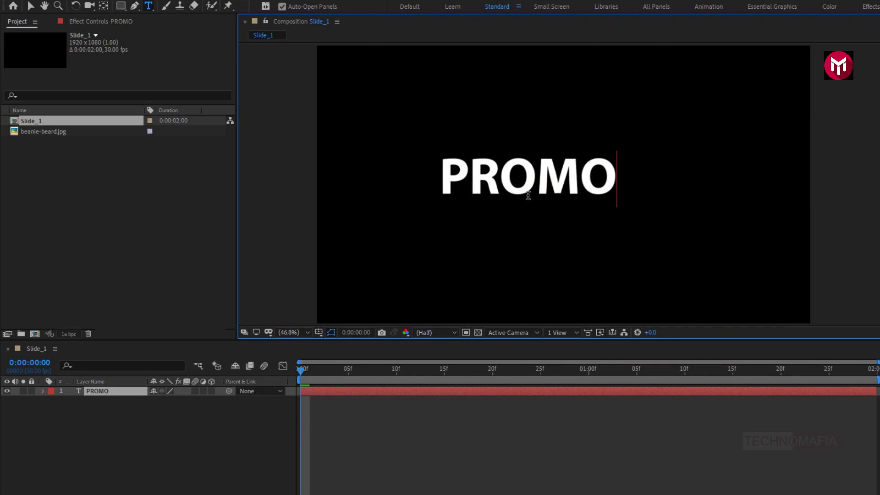
key(KP_Enter)
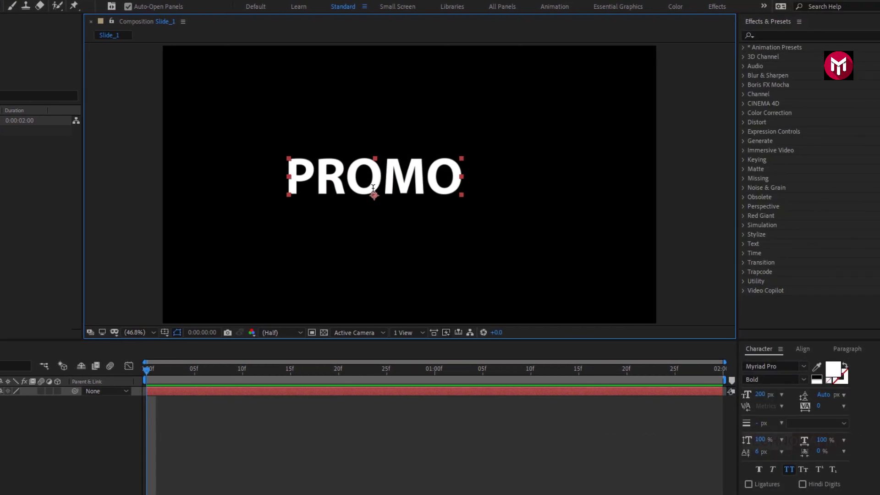
Center the PROMO text layer horizontally and vertically in the composition
click(803, 350)
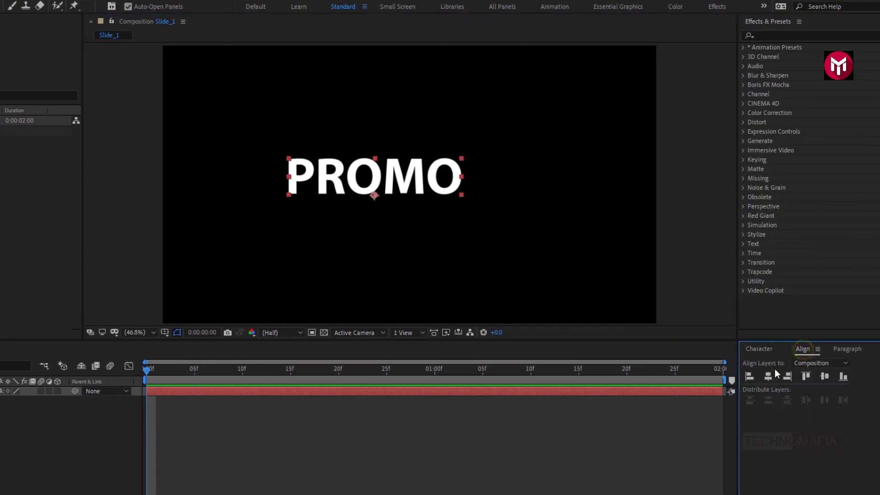
click(769, 376)
click(824, 376)
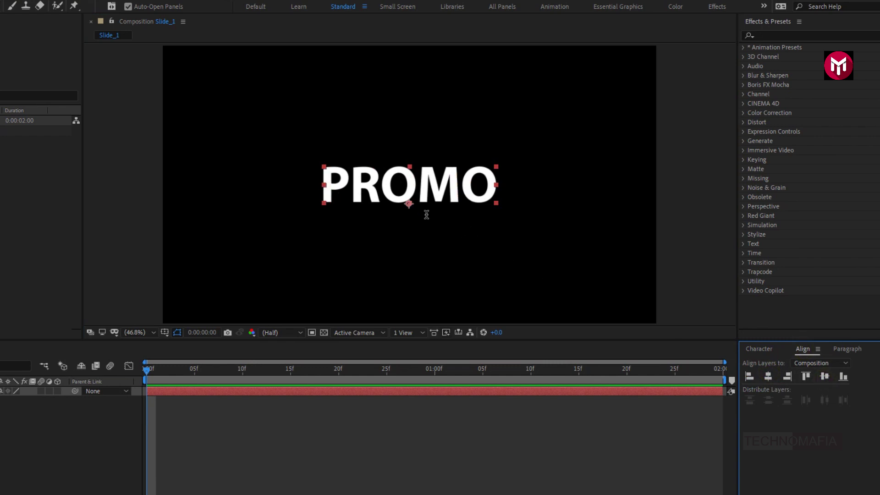
Move the PROMO layer's anchor point from the text baseline to the center of the word
key(slash)
key(period)
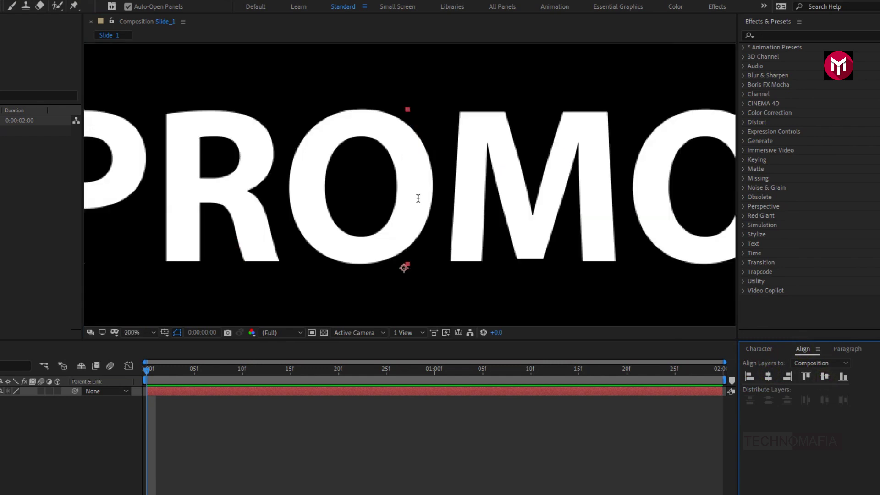
key(y)
drag(406, 268, 411, 185)
key(ctrl+t)
scroll(411, 184, down, 7)
scroll(410, 184, up, 4)
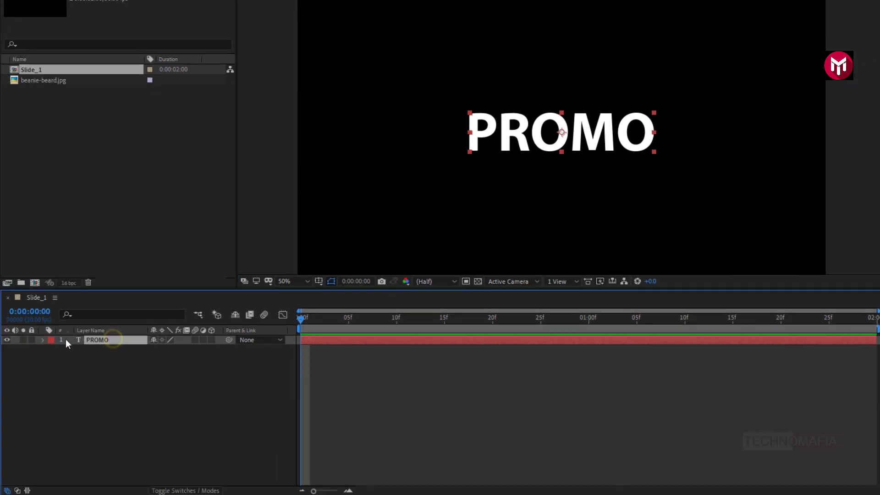
Add a Tracking animator to the PROMO text layer
click(43, 339)
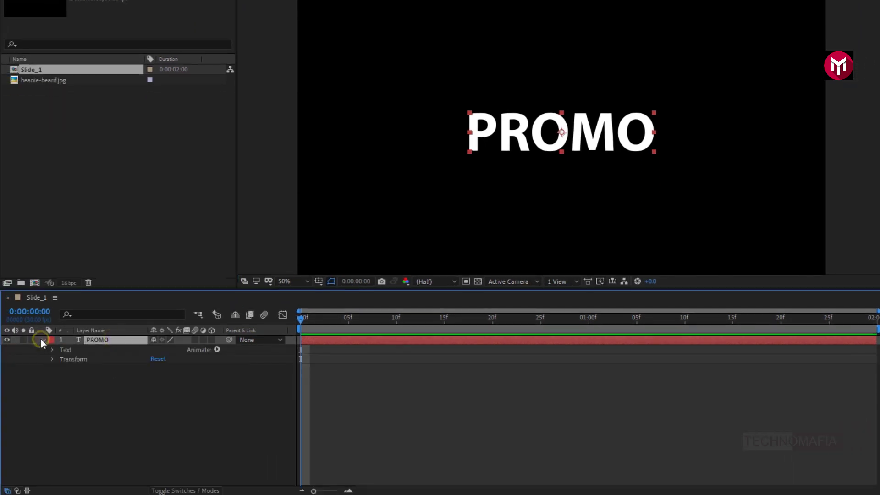
click(216, 349)
click(254, 271)
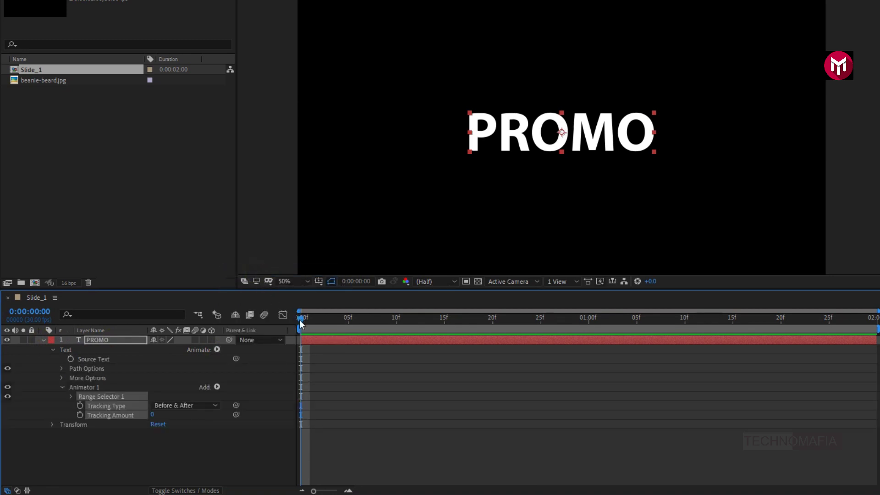
Keyframe the Tracking Amount to 0 at frame 12 and 101 at frame 0, and preview the animation
click(423, 320)
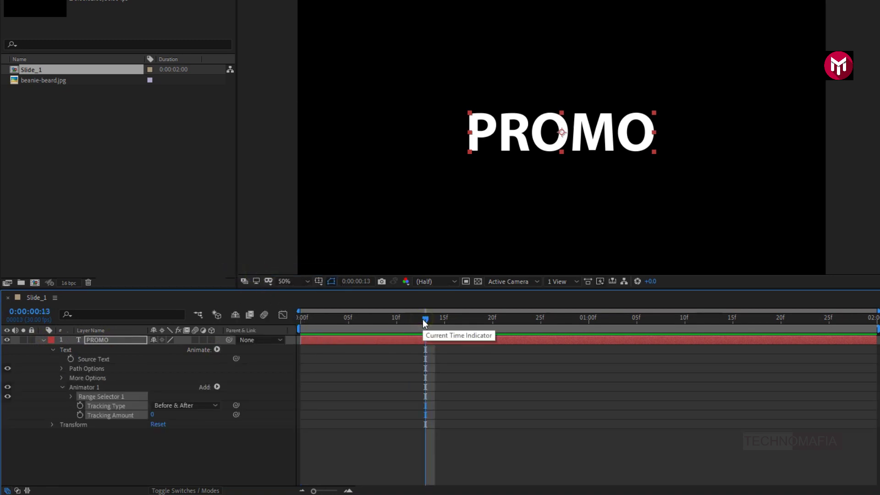
click(417, 320)
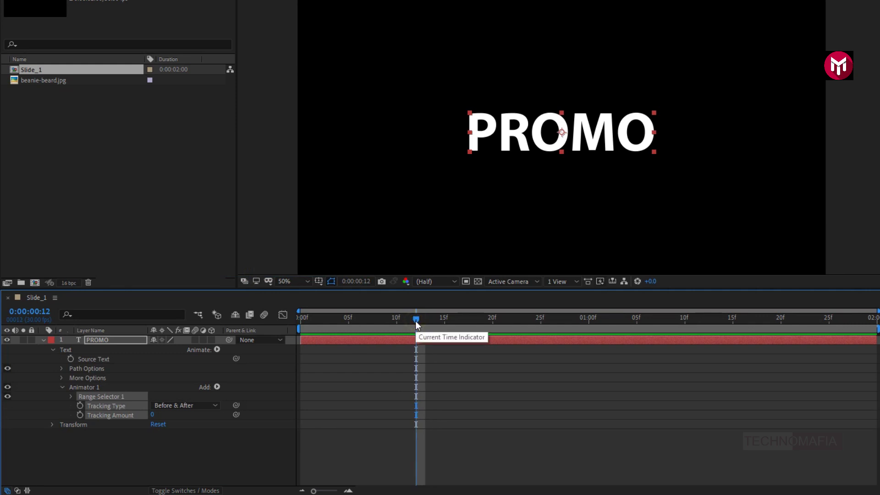
click(70, 418)
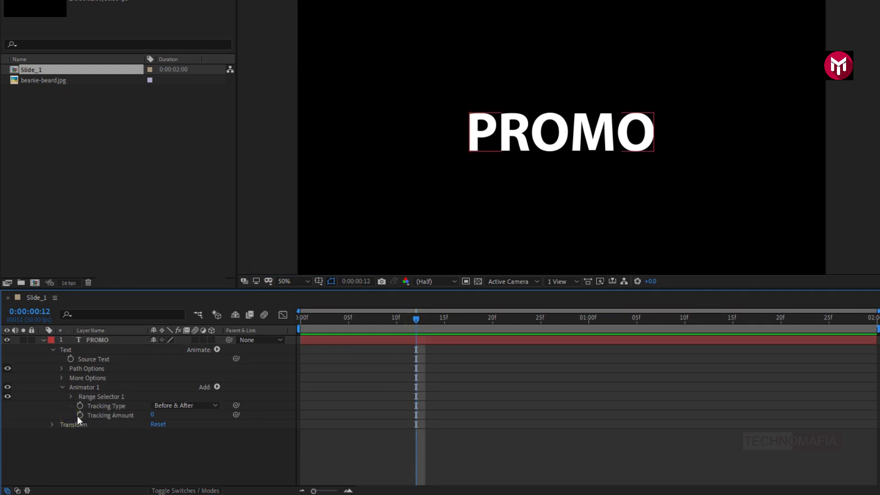
click(78, 415)
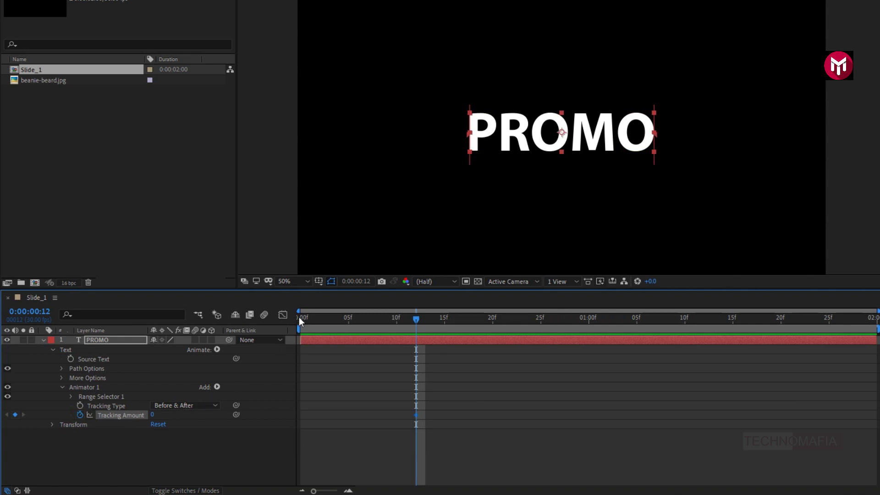
click(299, 317)
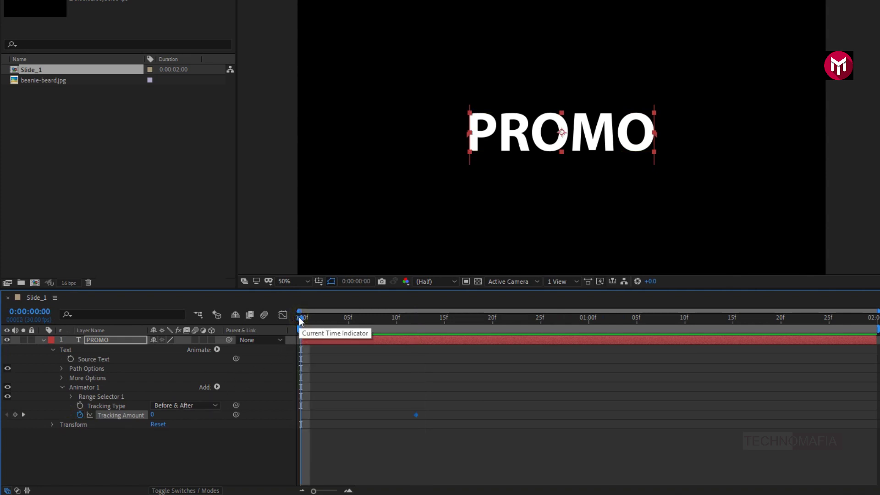
drag(155, 414, 202, 412)
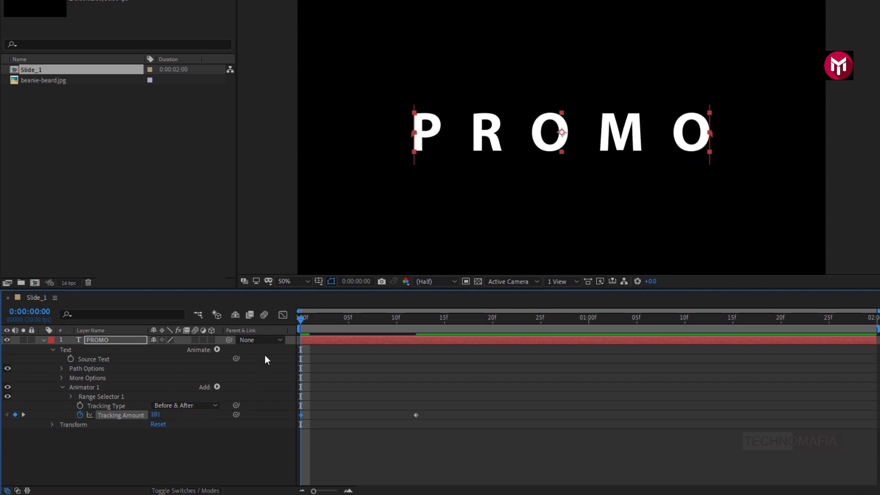
mouse_move(297, 318)
mouse_down()
mouse_move(436, 324)
mouse_move(291, 327)
mouse_up()
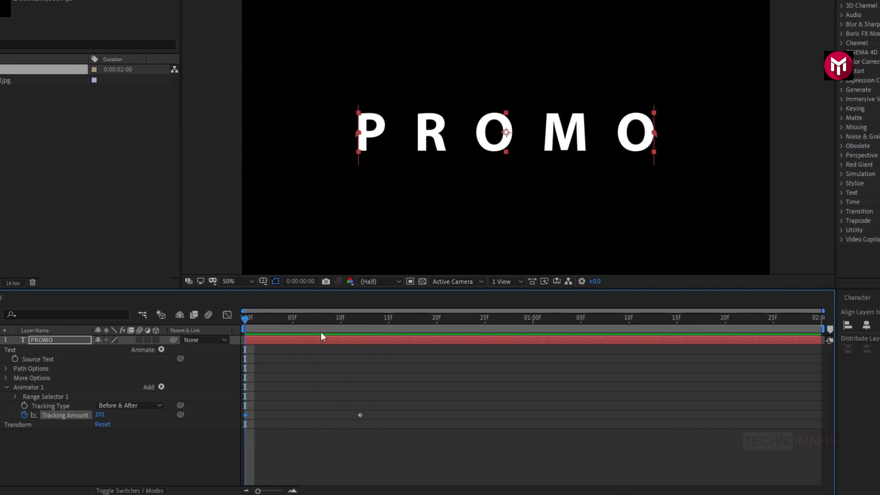
Try left paragraph alignment on the PROMO text with a preview, and restore centered alignment
click(839, 298)
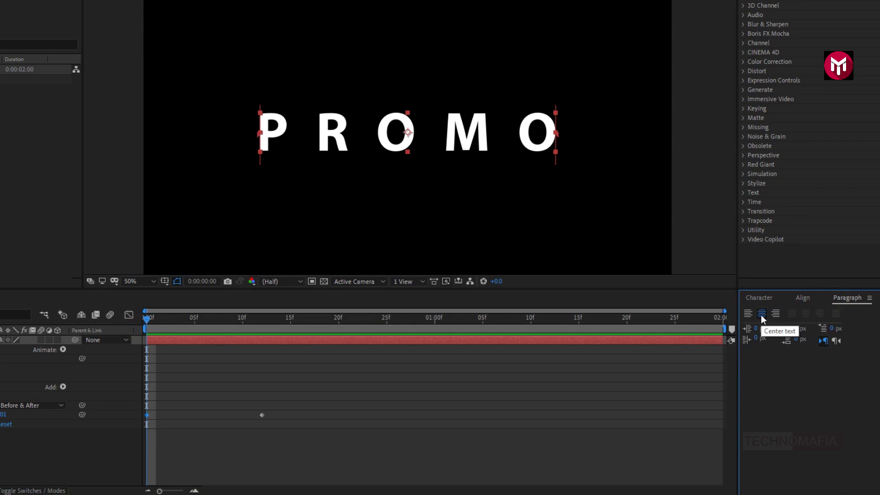
click(749, 315)
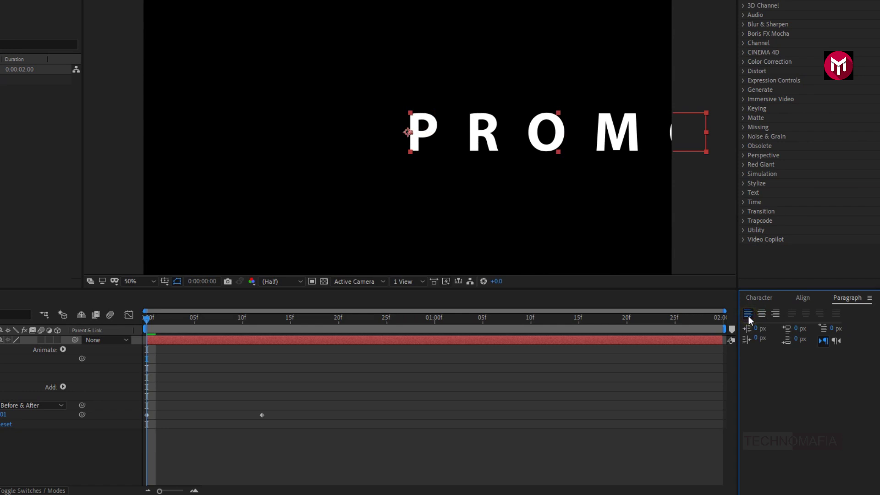
mouse_move(145, 319)
mouse_down()
mouse_move(317, 321)
mouse_move(146, 334)
mouse_up()
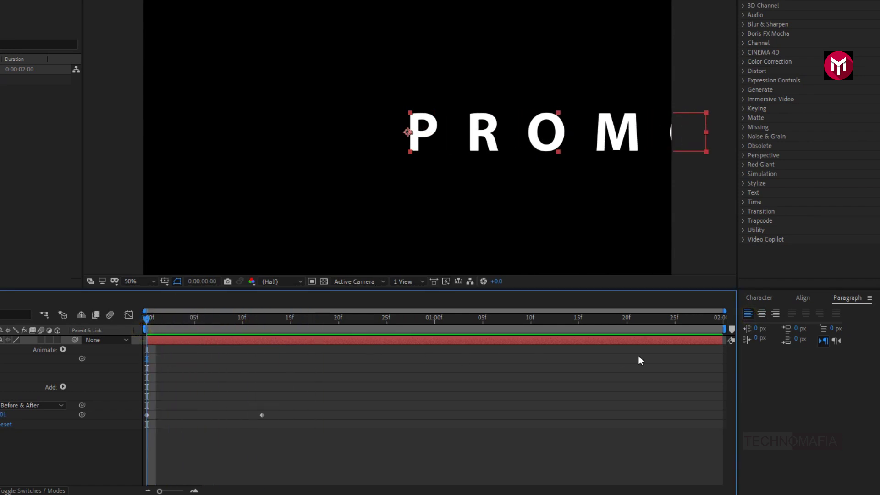
click(759, 315)
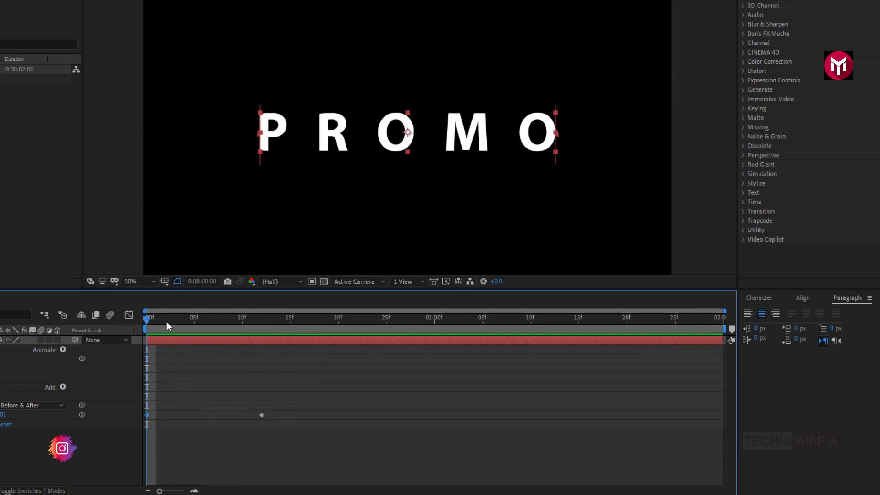
mouse_move(147, 320)
mouse_down()
mouse_move(288, 322)
mouse_move(148, 320)
mouse_up()
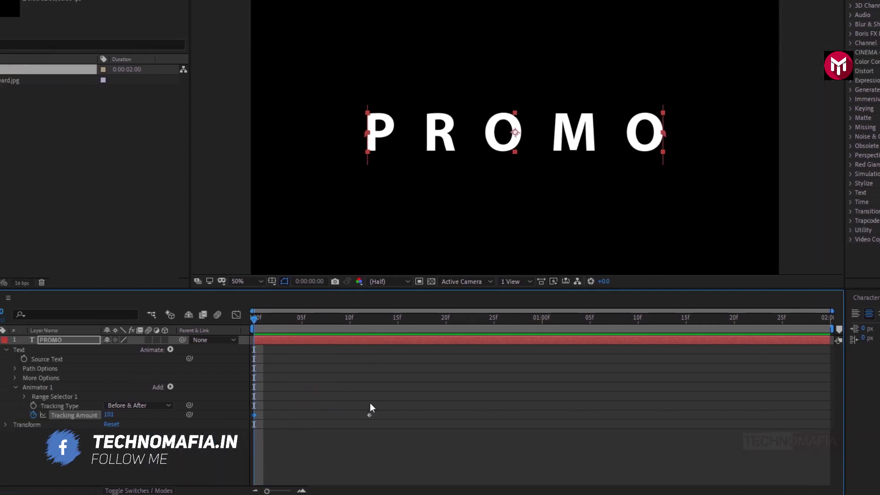
Apply Easy Ease to the frame 12 tracking keyframe and extend its speed-curve influence so the motion is fastest near the start
right_click(416, 415)
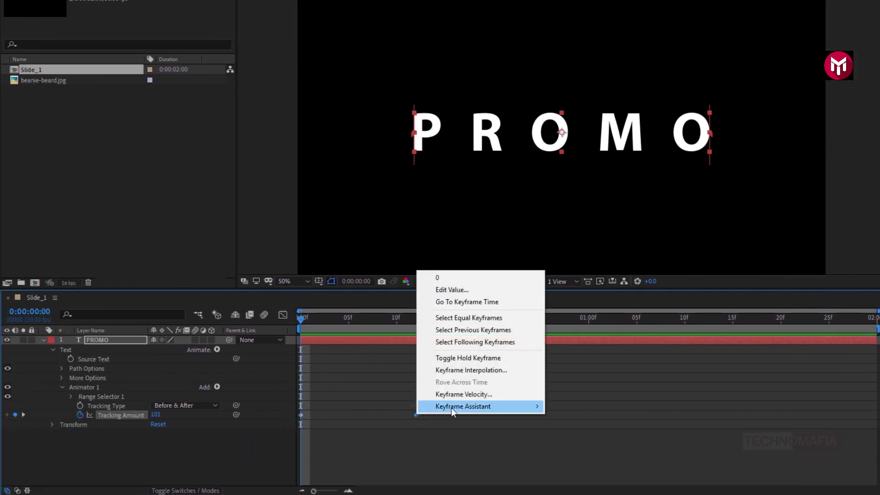
mouse_move(458, 407)
click(586, 333)
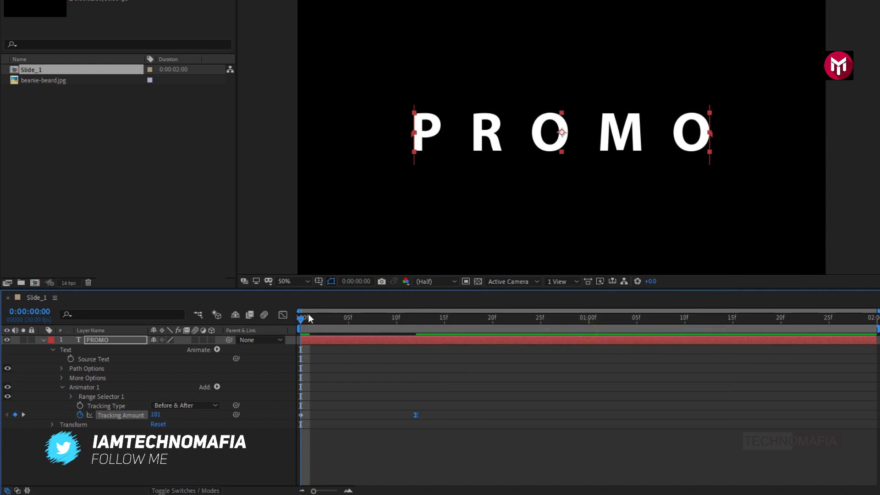
click(283, 316)
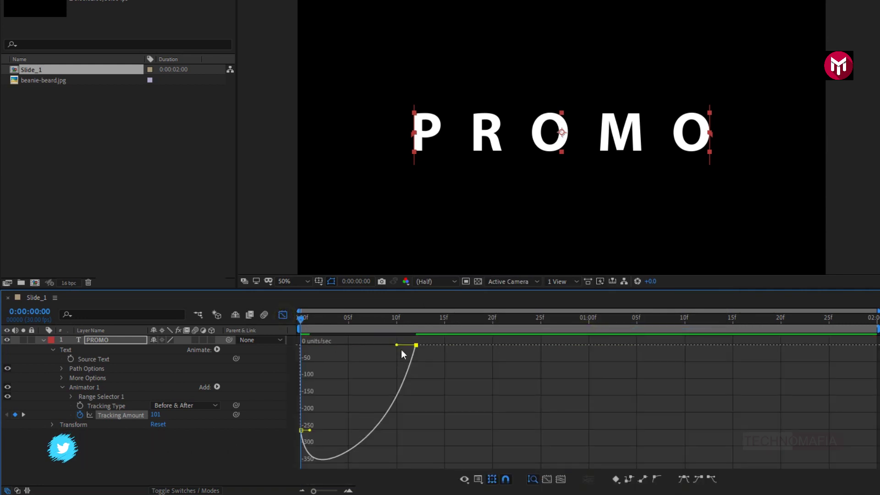
drag(301, 348, 358, 345)
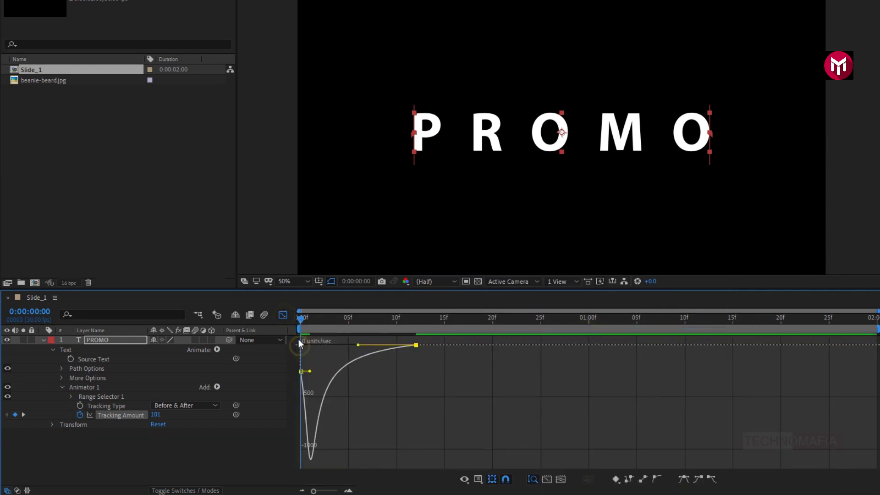
click(285, 315)
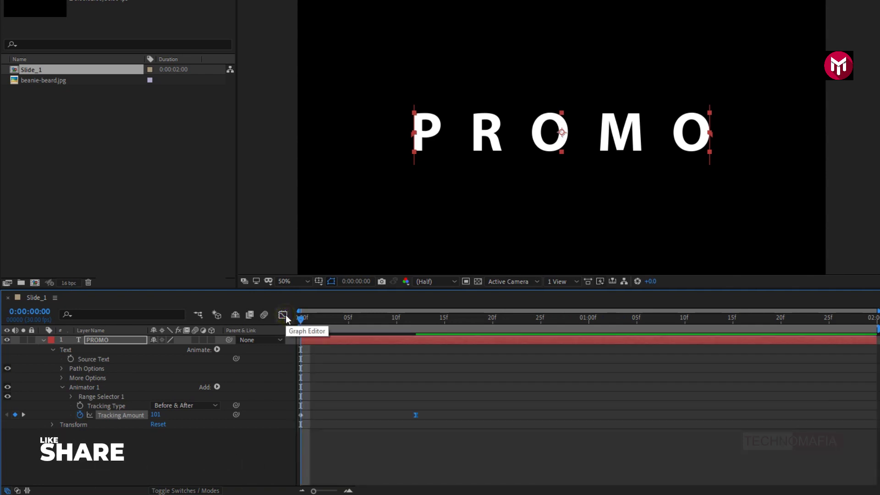
Add a second Tracking animator to the PROMO text and collapse Animator 1's properties
click(118, 338)
click(217, 349)
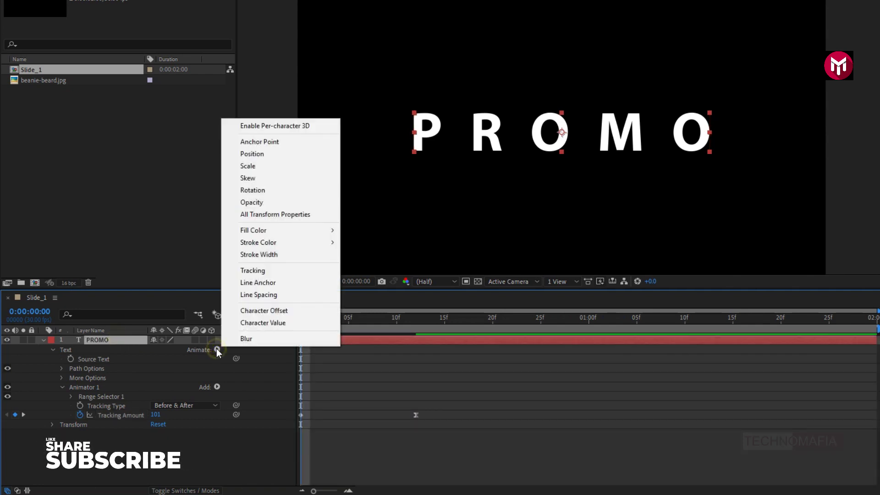
click(248, 271)
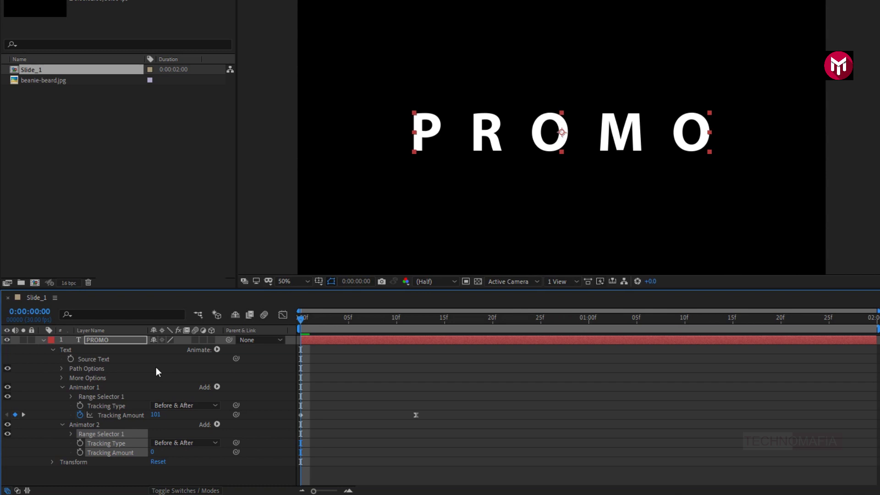
click(62, 388)
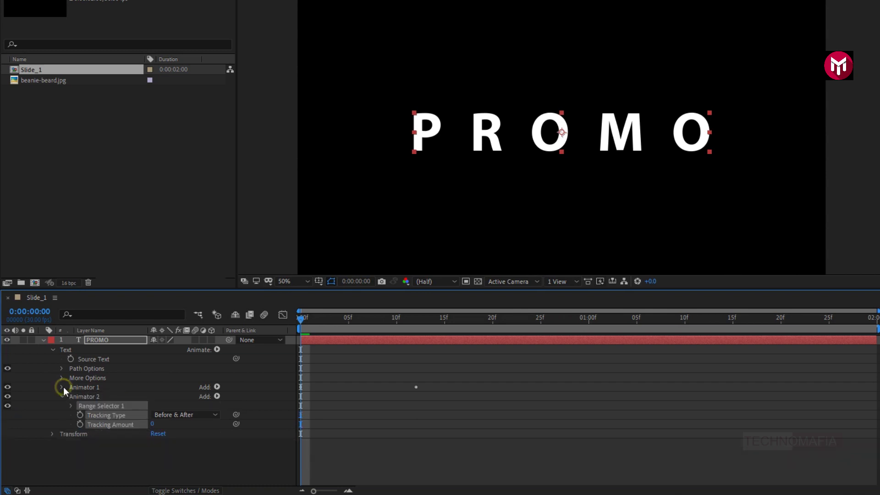
Keyframe the Start of Animator 2's Range Selector 1 at 0% on frame 0 and 100% on frame 12
click(84, 397)
click(90, 407)
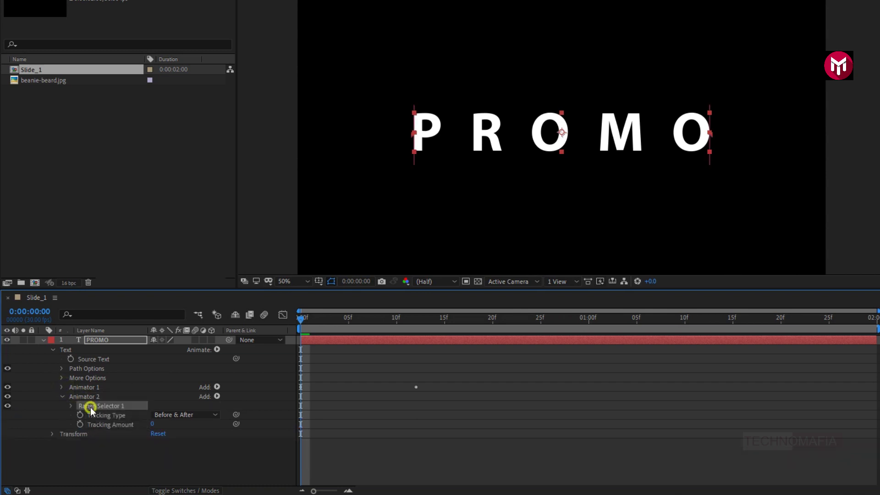
click(72, 406)
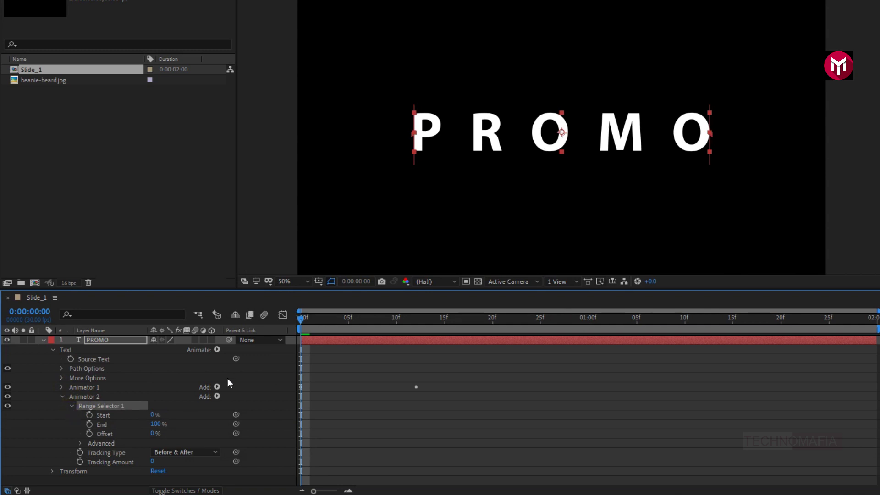
click(90, 415)
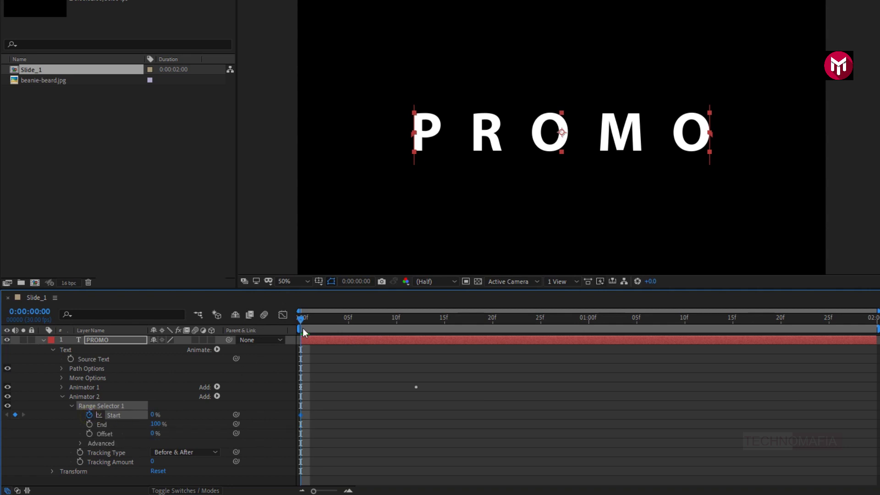
drag(313, 320, 417, 324)
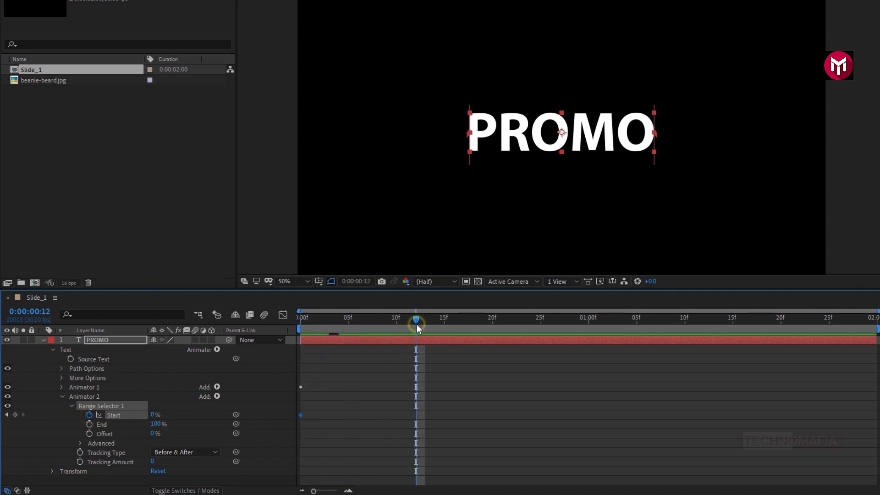
drag(155, 415, 237, 415)
Apply Easy Ease to the frame 12 Start keyframe and extend its speed-curve influence toward the beginning of the animation
right_click(415, 414)
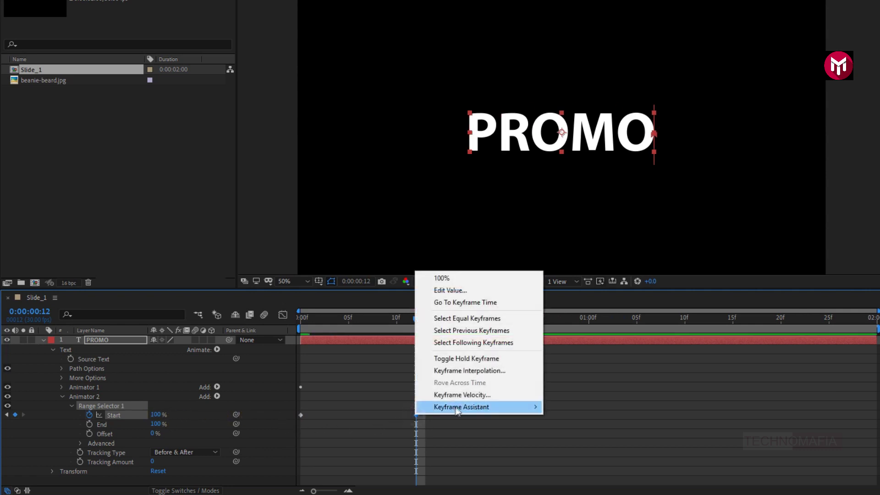
mouse_move(460, 410)
click(567, 335)
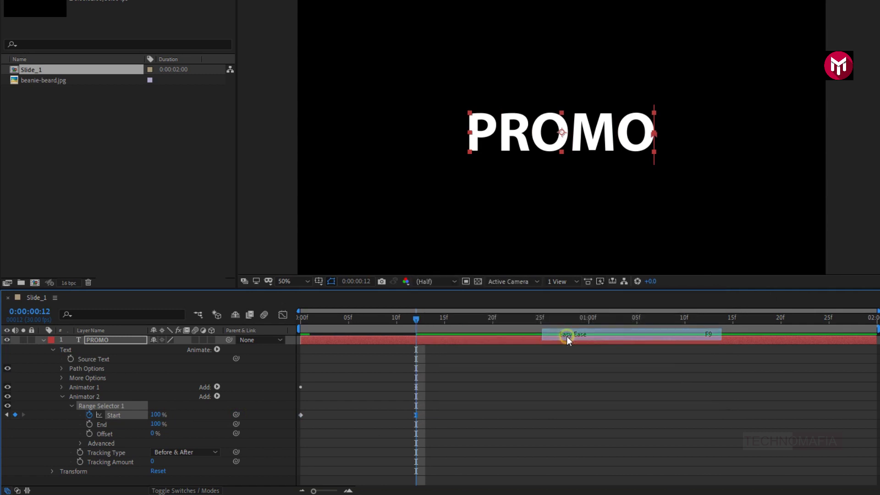
click(283, 315)
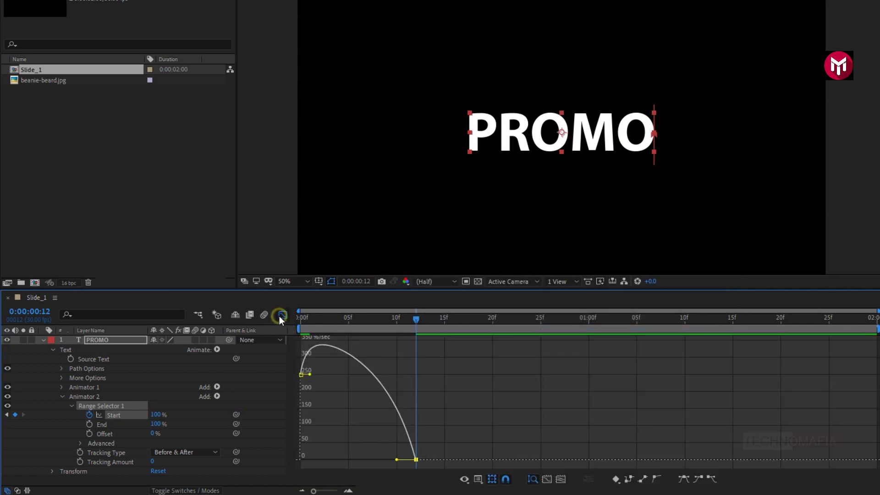
drag(396, 460, 312, 460)
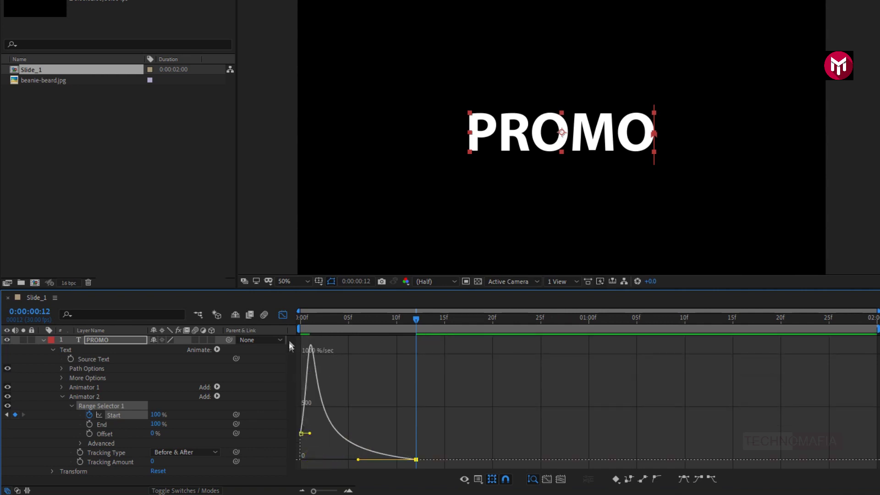
click(283, 316)
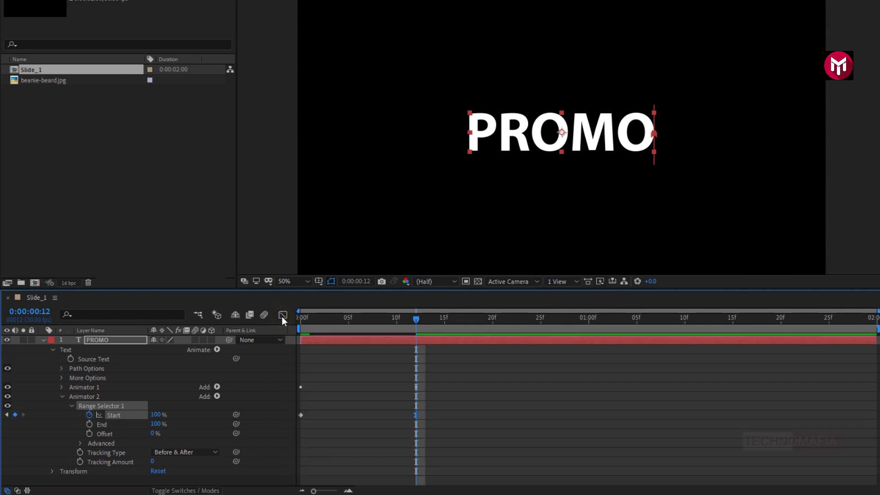
Base Animator 2's range selector on Characters Excluding Spaces and turn on Randomize Order
click(80, 444)
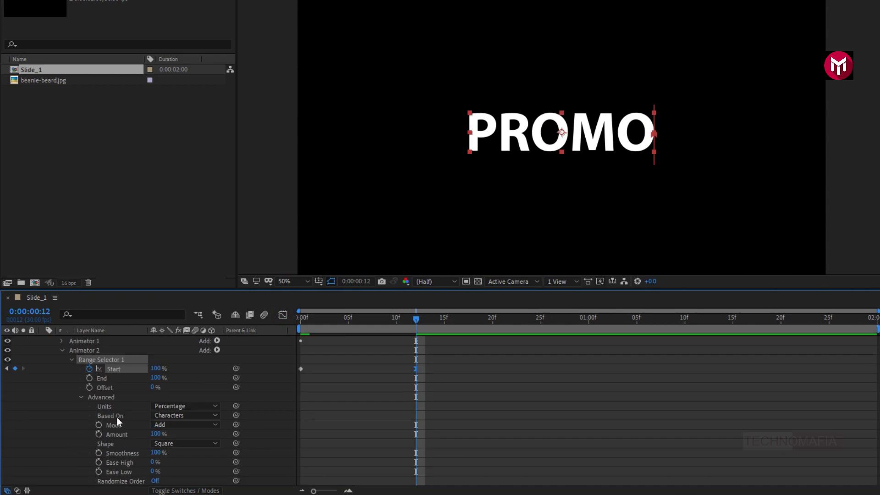
click(158, 416)
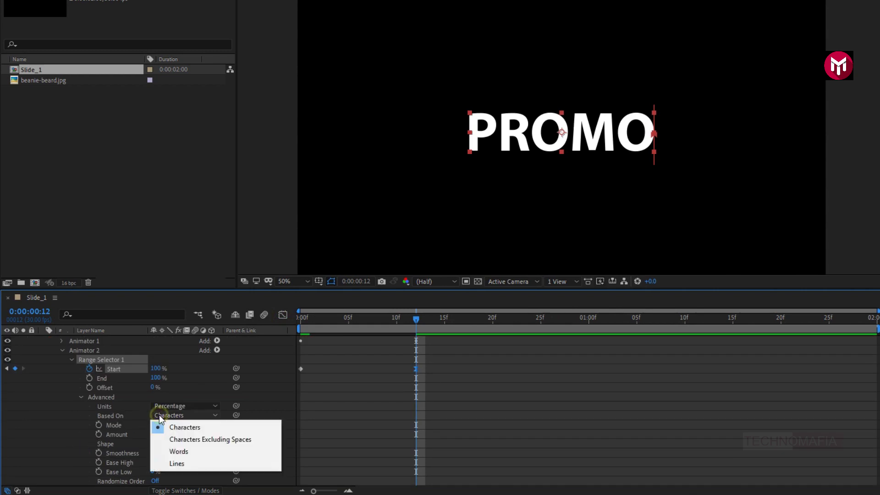
click(170, 439)
scroll(180, 436, down, 1)
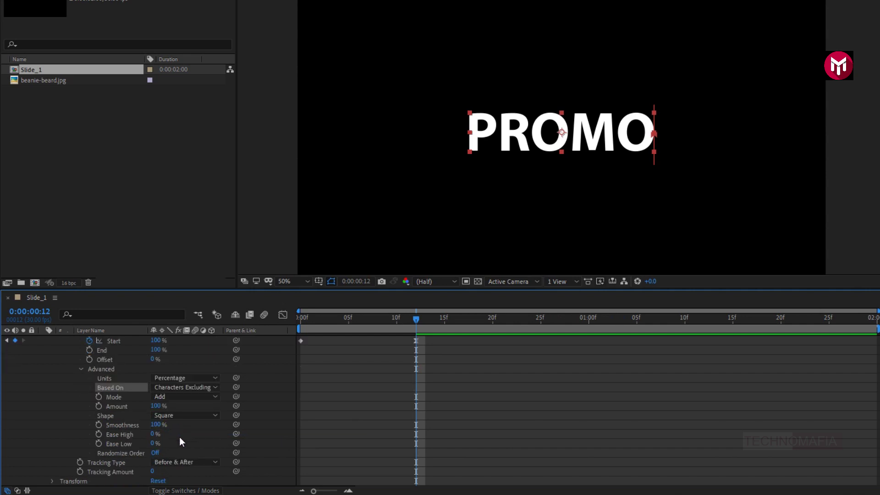
click(157, 454)
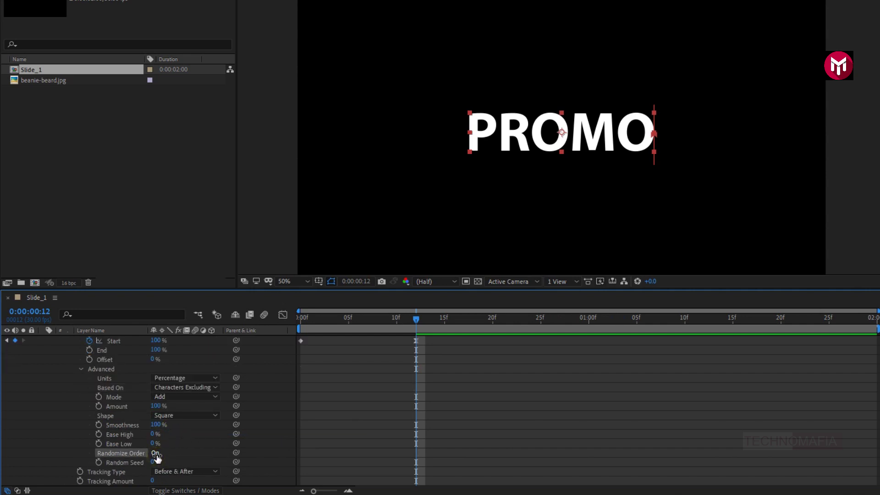
Add an Opacity property to Animator 2, set it to 0%, and check the text at frame 0
scroll(192, 452, up, 2)
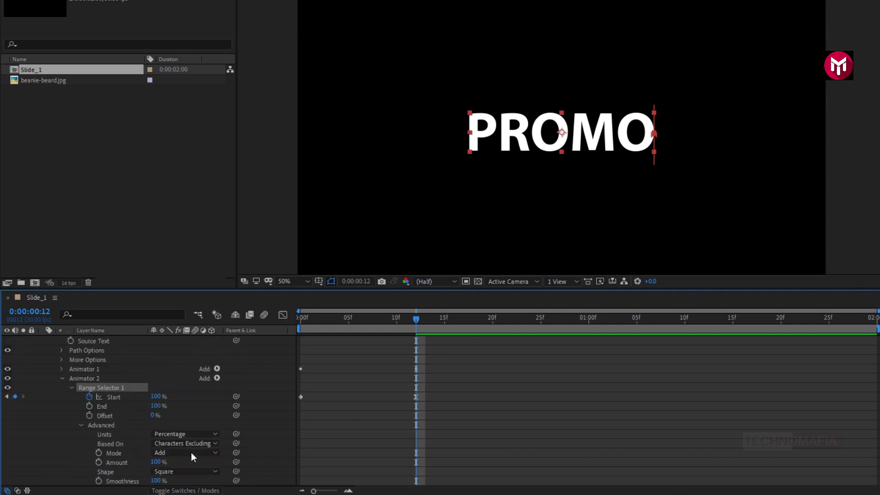
click(216, 378)
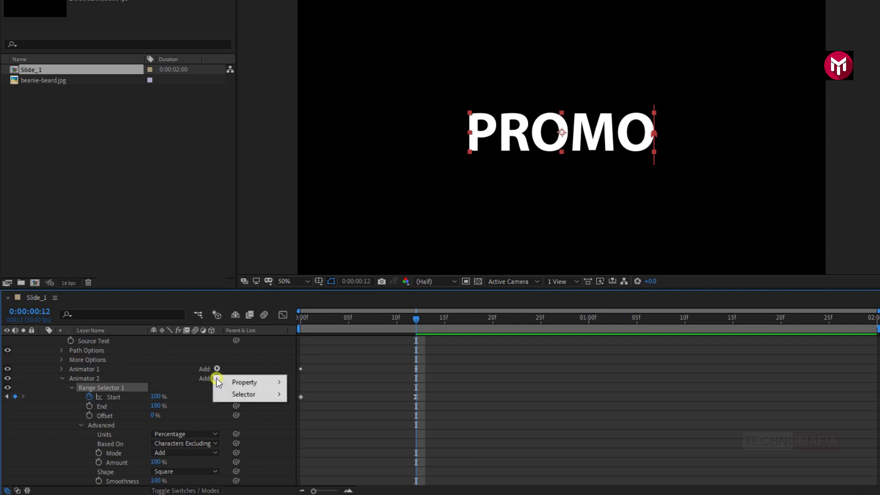
mouse_move(246, 384)
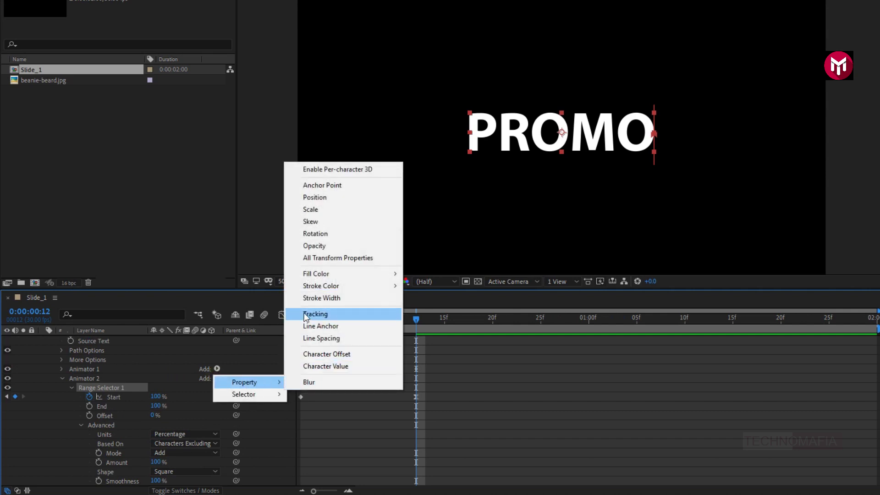
click(305, 247)
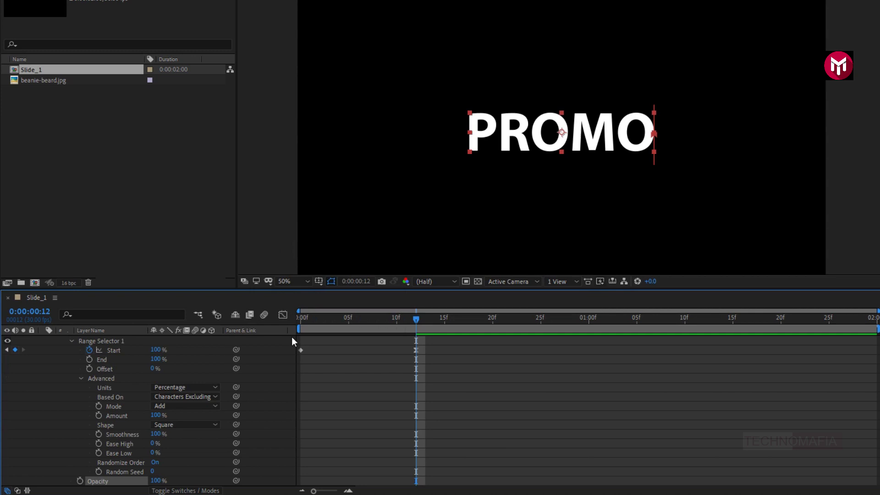
scroll(284, 387, down, 1)
drag(156, 453, 78, 456)
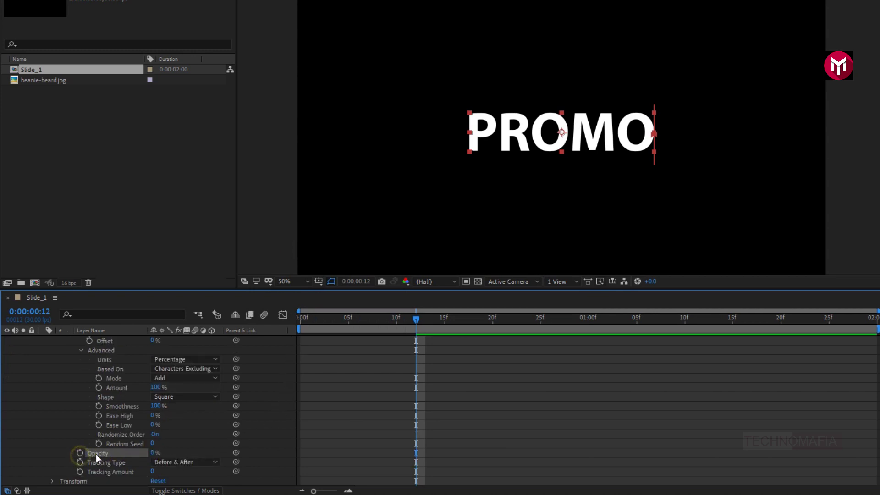
mouse_move(301, 318)
mouse_down()
mouse_move(401, 318)
mouse_move(294, 325)
mouse_up()
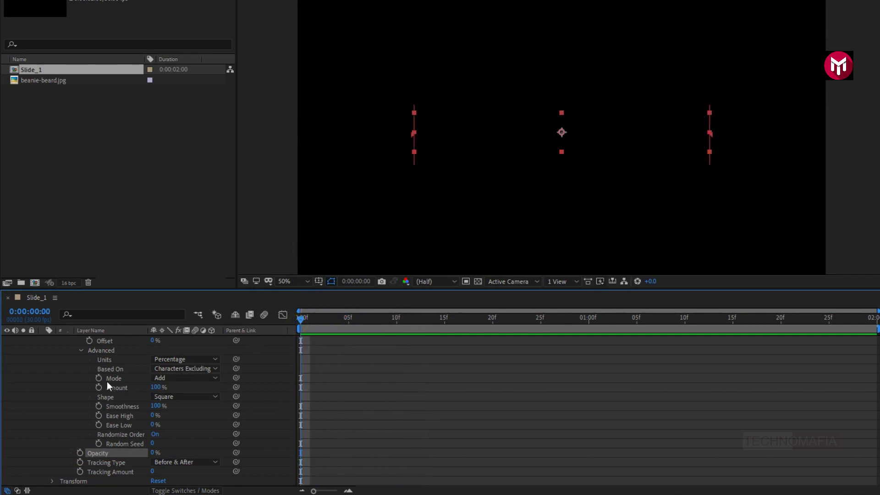
Collapse the text properties and keyframe the PROMO layer's Scale at 100% on frame 12 and 250% on frame 0
scroll(92, 367, up, 3)
click(71, 358)
click(56, 351)
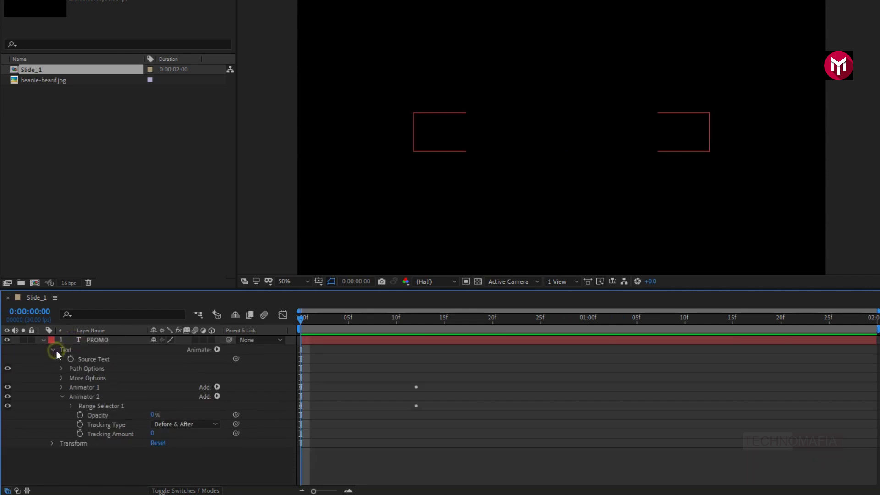
click(52, 350)
click(52, 359)
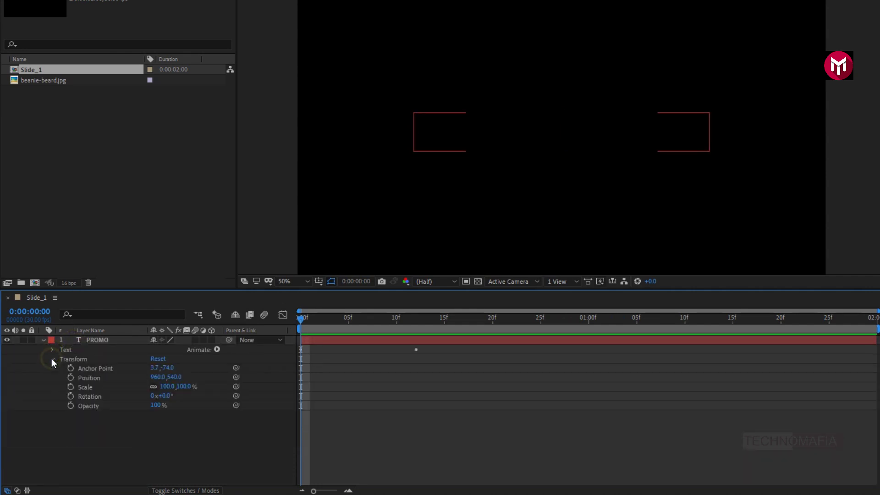
click(415, 318)
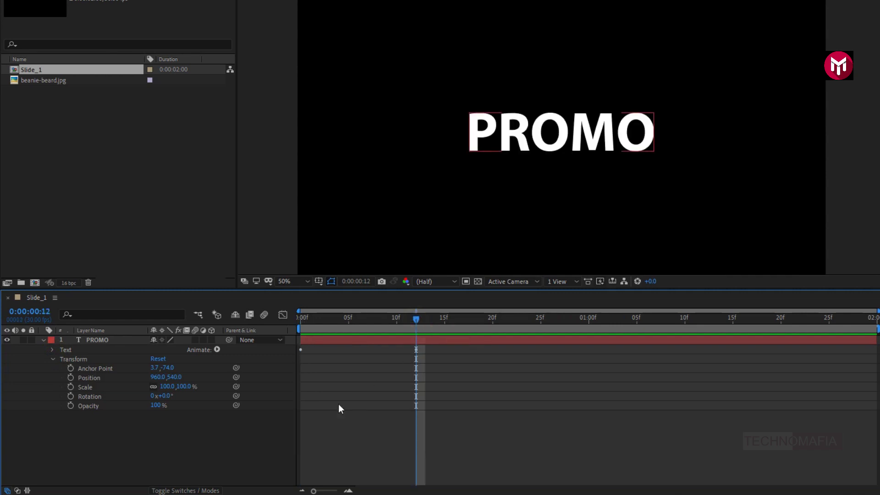
click(71, 386)
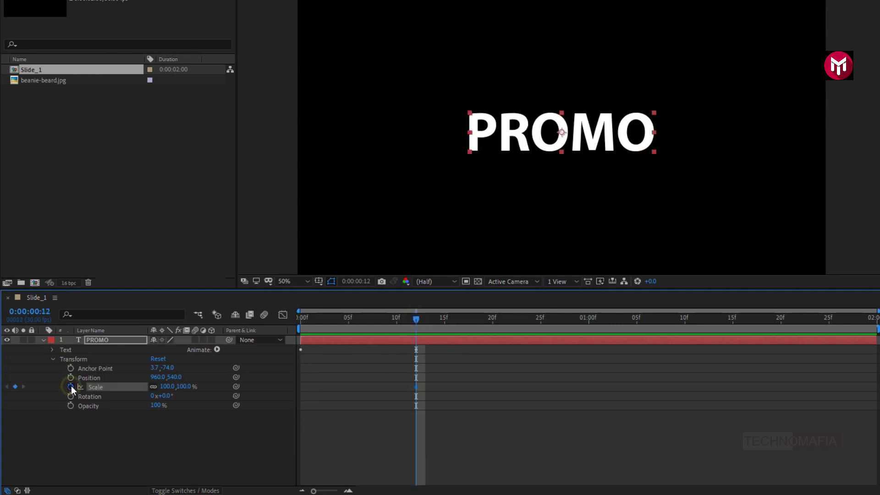
click(299, 319)
drag(187, 389, 266, 385)
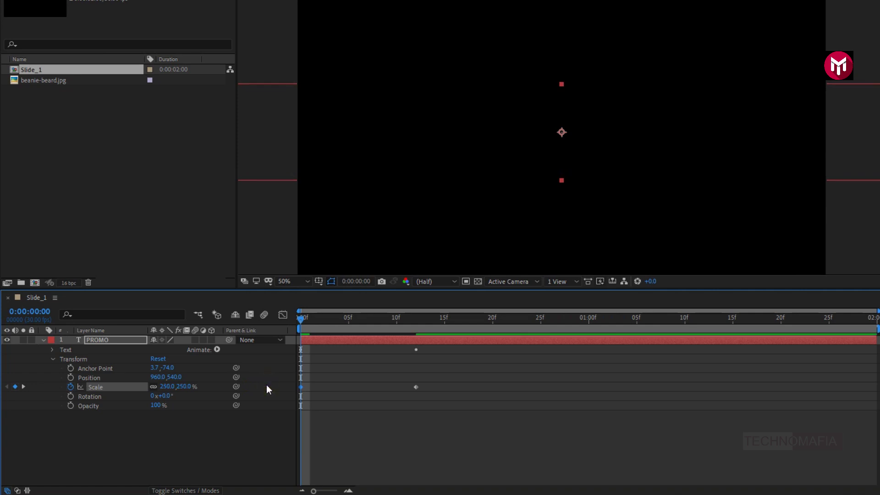
Apply Easy Ease to the frame 12 Scale keyframe and stretch its speed-curve influence back toward frame 0
drag(295, 322, 414, 324)
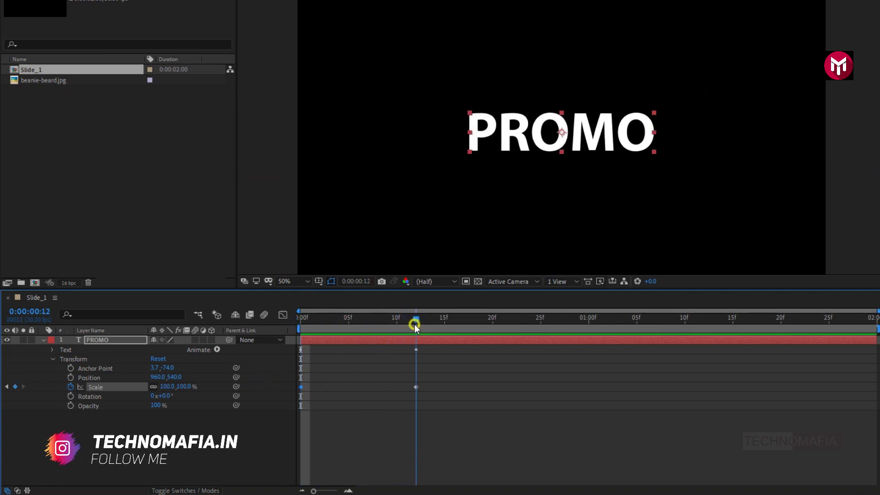
right_click(416, 388)
mouse_move(466, 383)
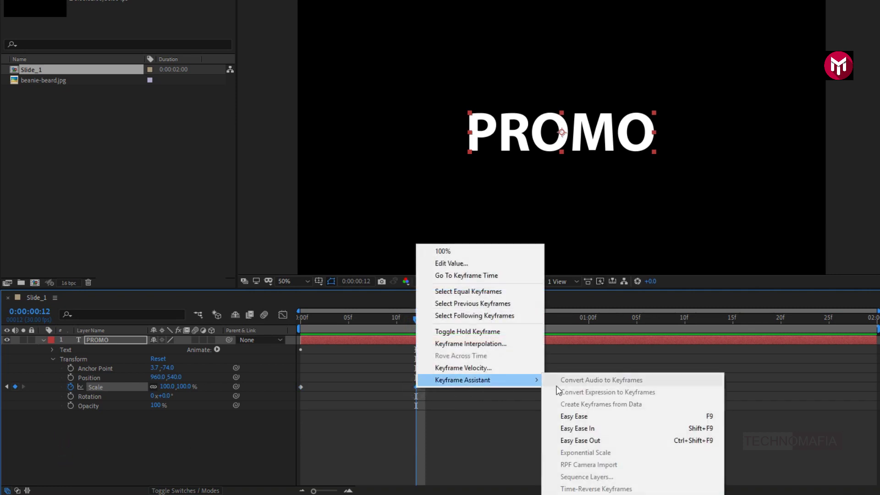
click(574, 418)
click(283, 315)
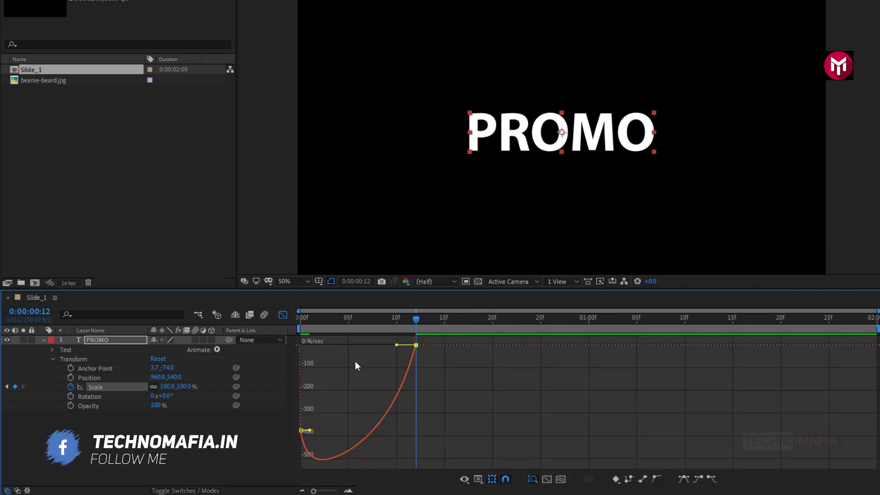
drag(397, 347, 299, 342)
click(284, 316)
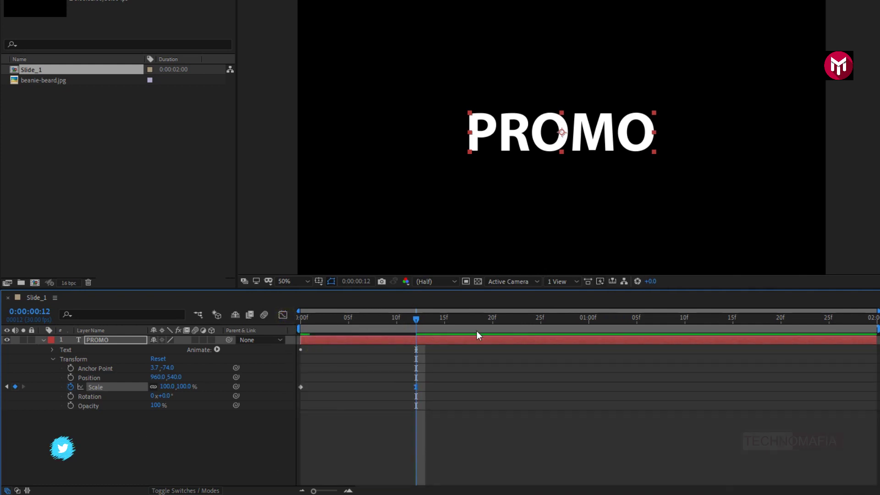
Add a 110% Scale keyframe to the PROMO layer at 0:00:01:15 and preview the animation
click(733, 321)
click(184, 387)
text(110)
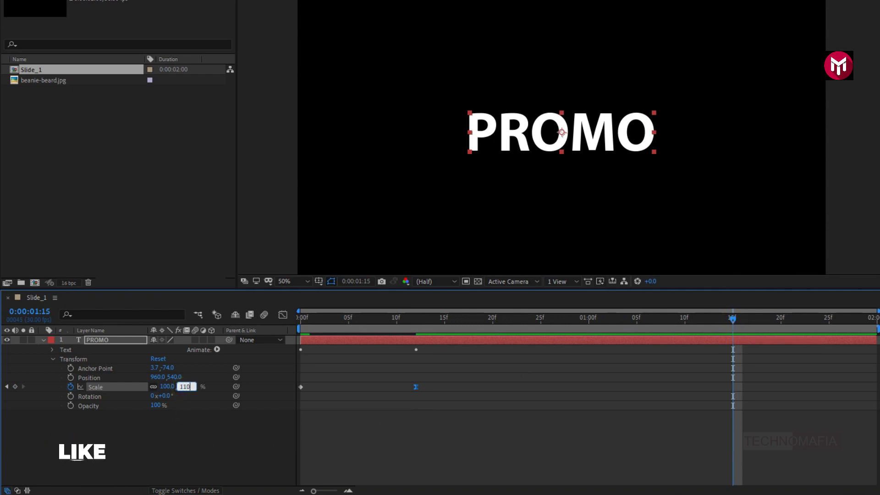
key(Return)
key(space)
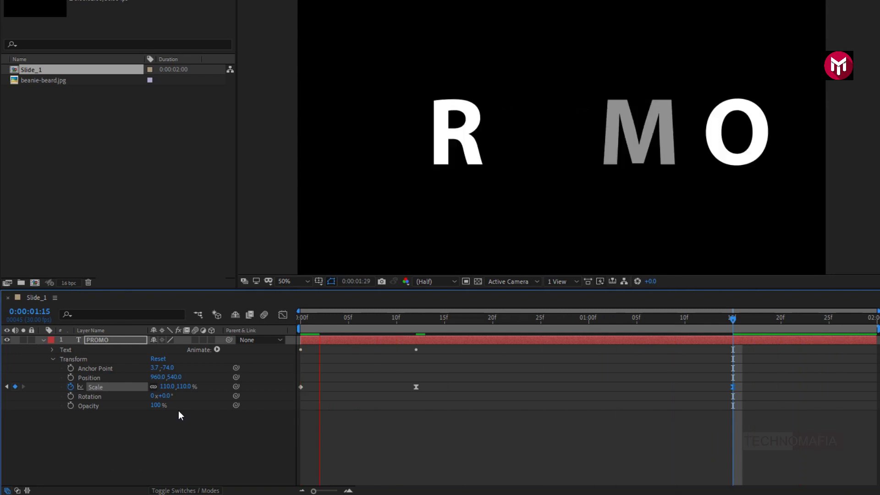
key(space)
Collapse the PROMO layer's properties and duplicate the layer
key(ctrl+d)
click(44, 339)
click(101, 340)
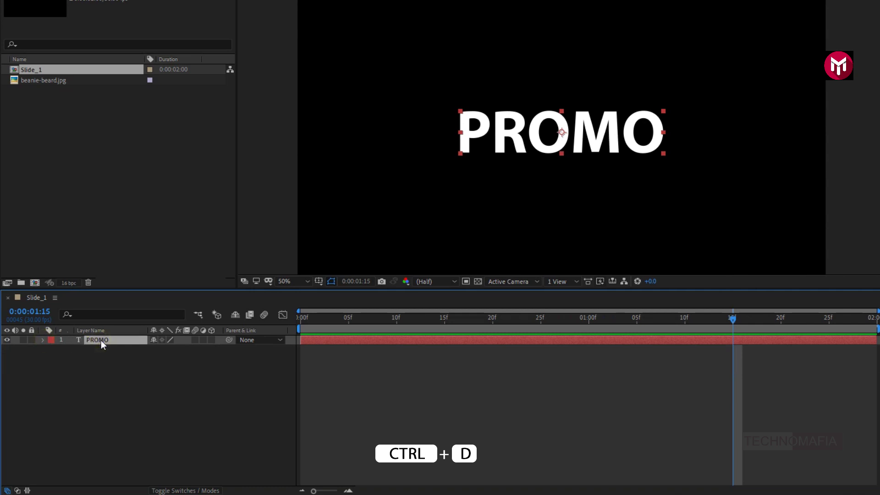
key(ctrl+d)
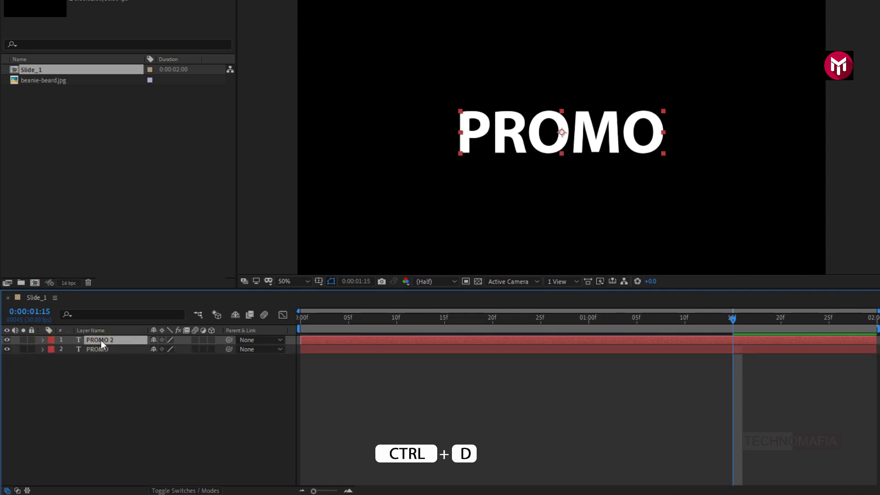
Shift the original PROMO layer to start at frame 5 and check the overlap at frame 8
click(347, 491)
drag(559, 490, 362, 489)
click(313, 351)
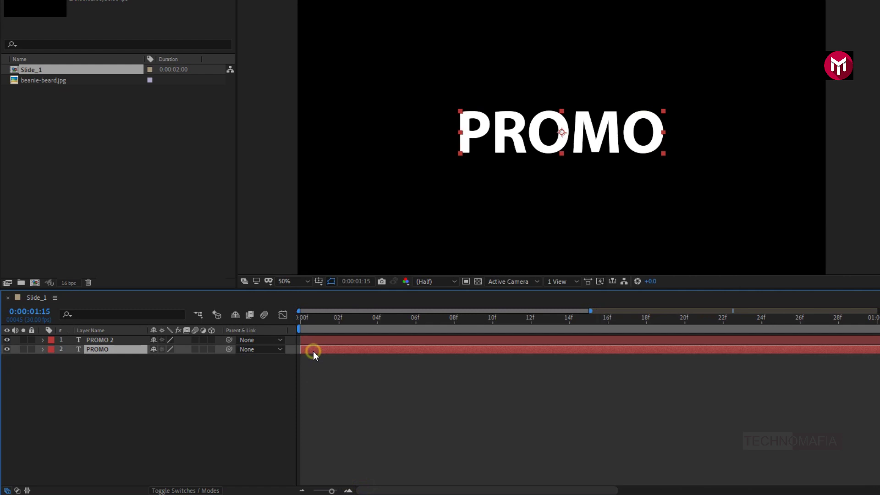
drag(313, 351, 406, 349)
drag(397, 316, 455, 333)
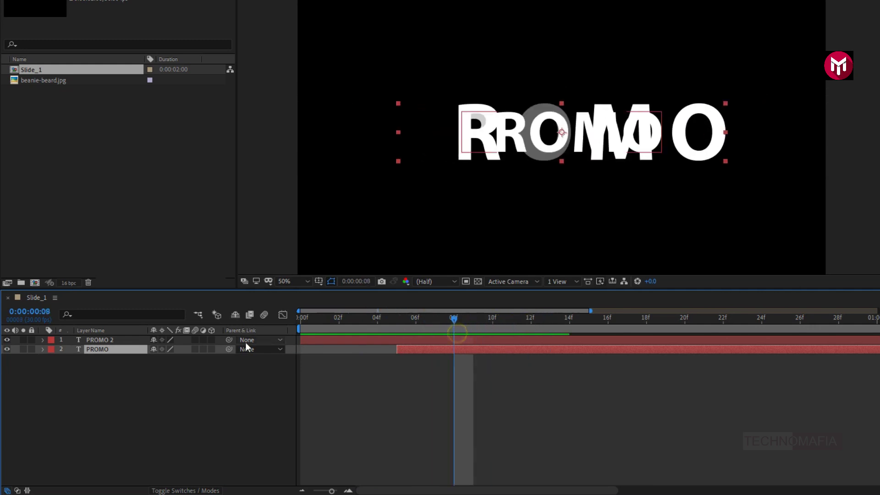
Swap the fill and stroke colours of the PROMO 2 text layer and check its outline at frame 4
click(97, 340)
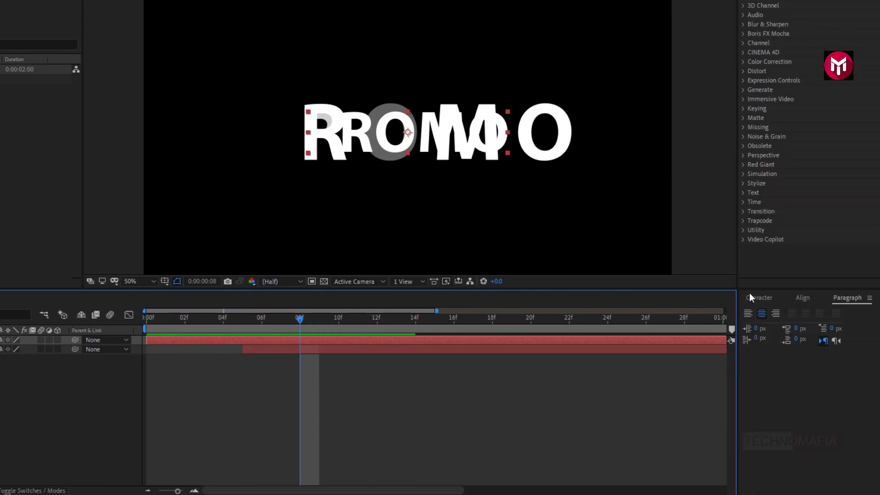
click(755, 296)
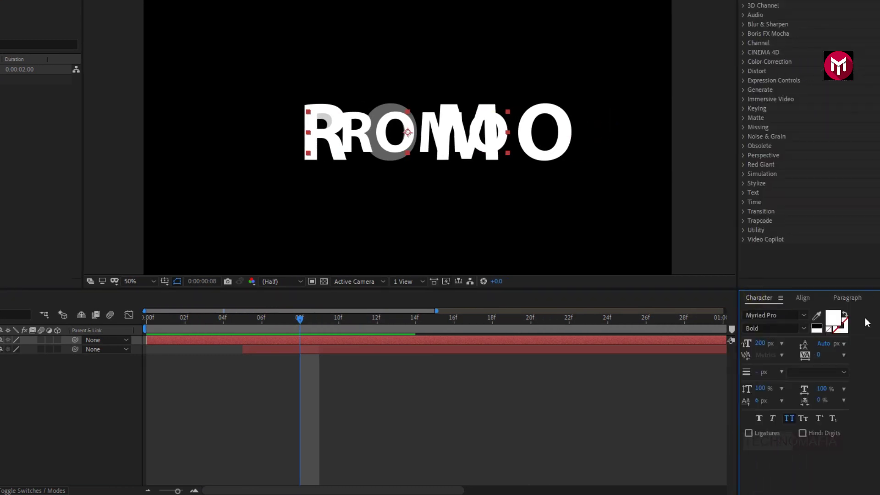
click(845, 315)
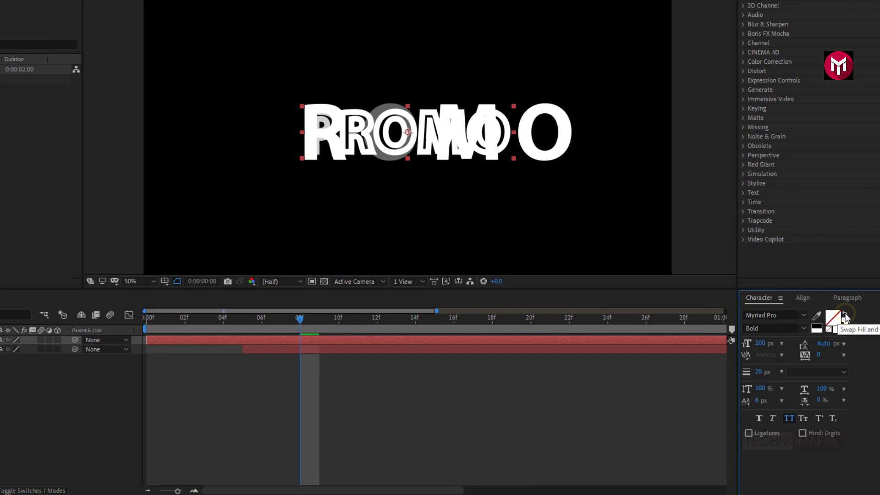
mouse_move(211, 319)
mouse_down()
mouse_move(225, 321)
mouse_move(202, 327)
mouse_move(216, 325)
mouse_up()
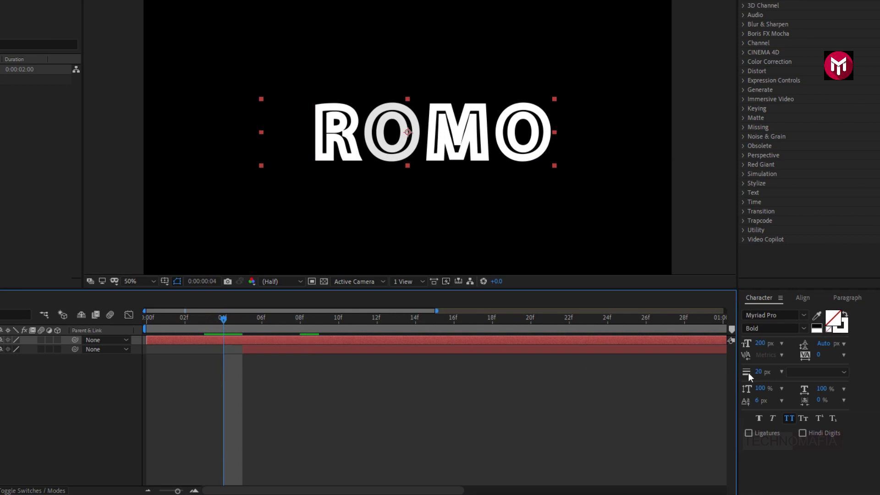
Set the PROMO 2 text's stroke width to 1 px and scrub through the overlap to frame 11
drag(758, 374, 750, 376)
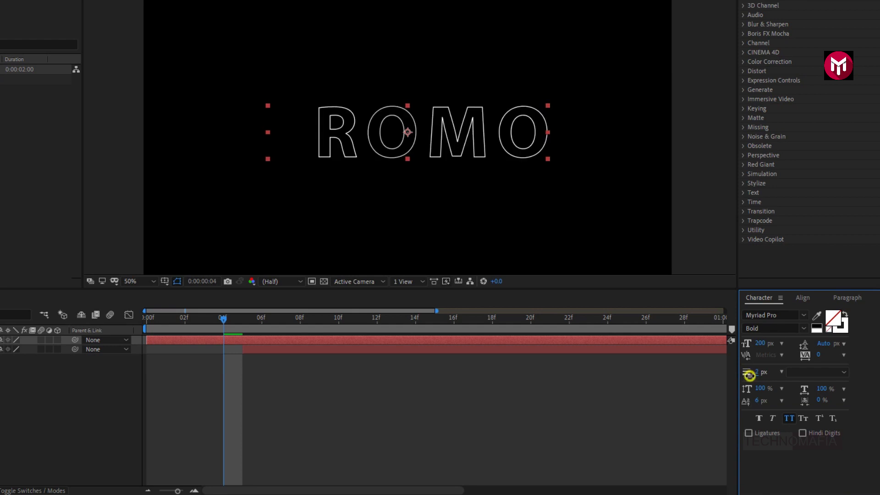
click(756, 376)
text(1)
key(Return)
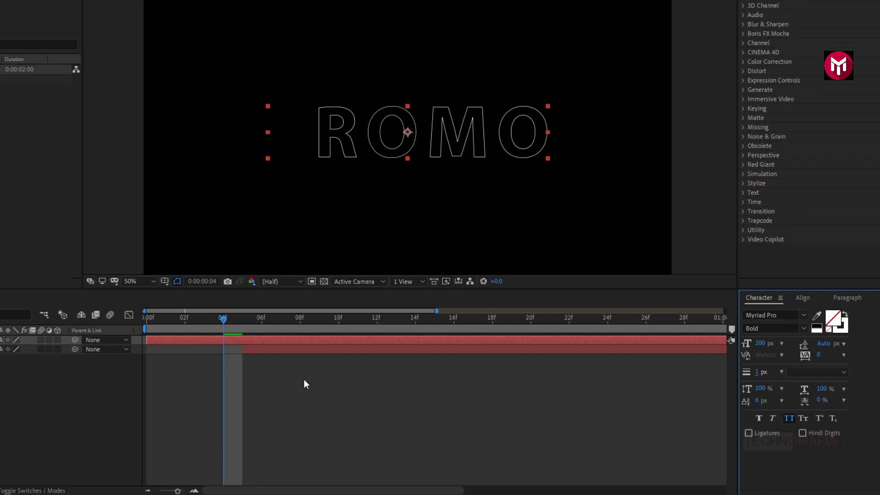
drag(172, 322, 362, 324)
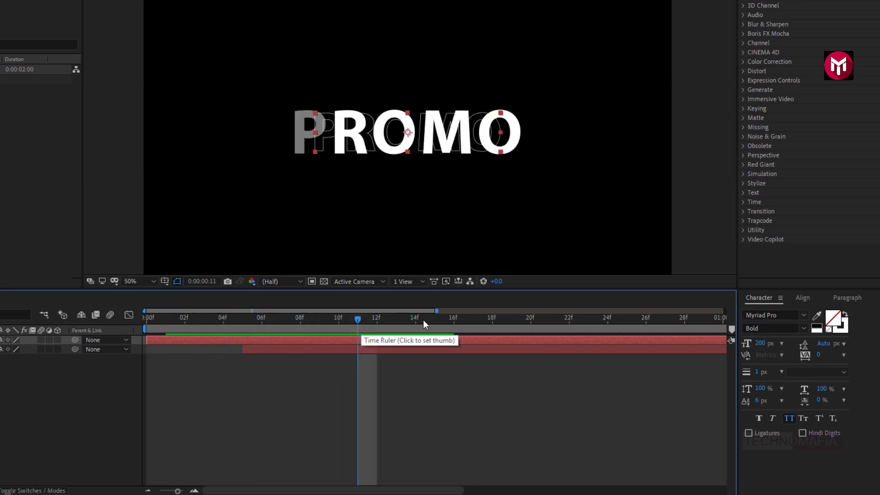
Fade out the PROMO 2 layer with Opacity keyframes of 100% at frame 12 and 0% at frame 20
click(378, 319)
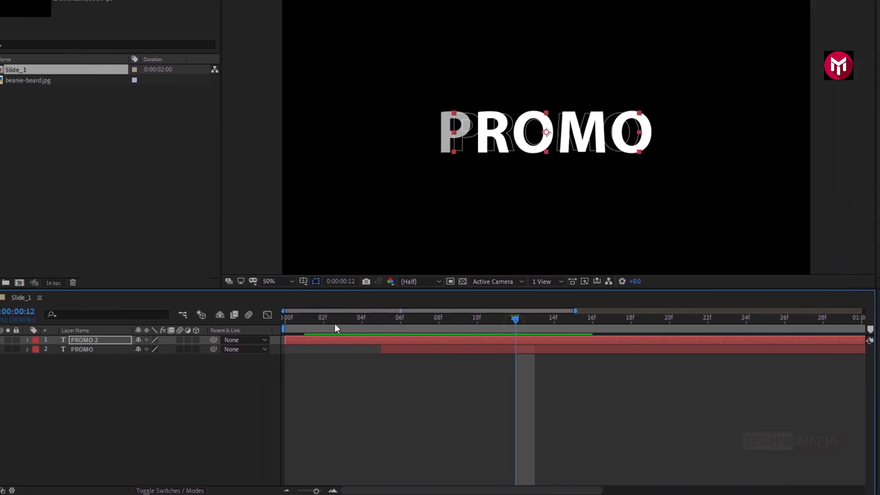
key(t)
click(132, 340)
key(t)
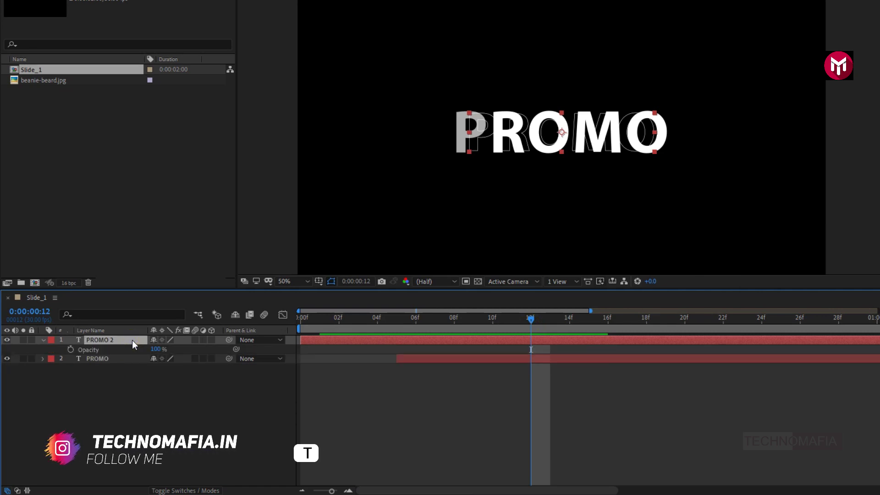
click(70, 349)
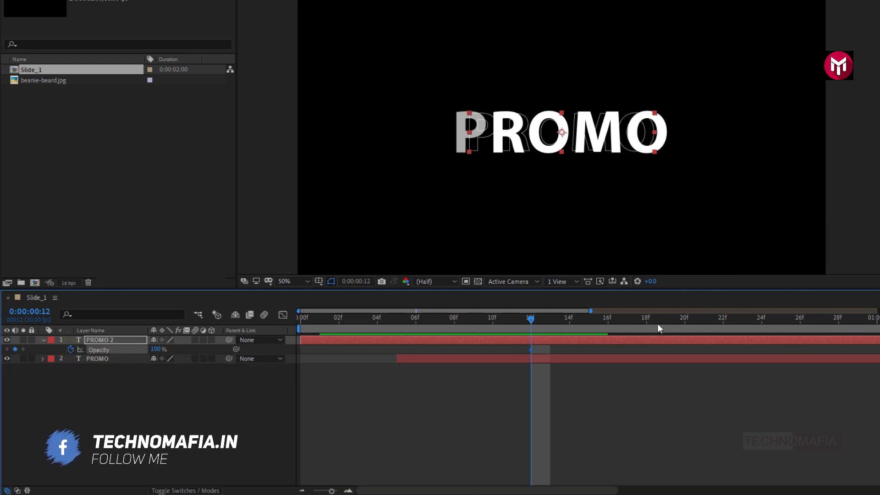
click(686, 318)
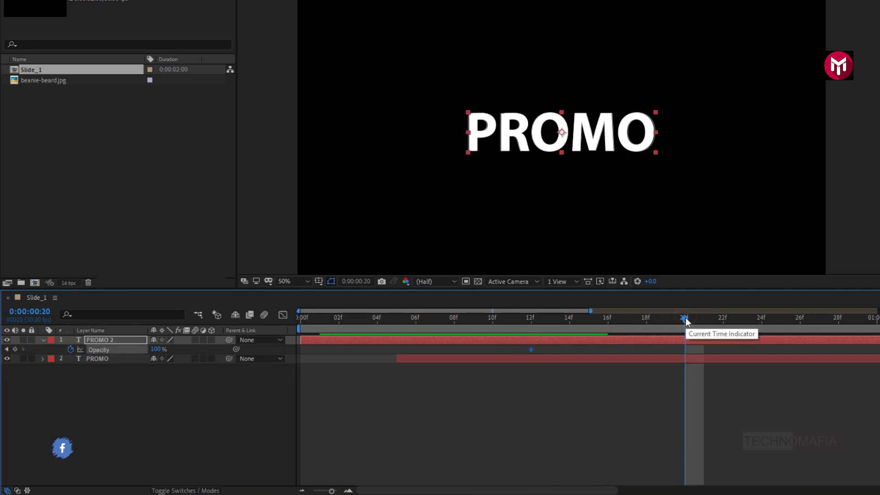
drag(158, 350, 87, 350)
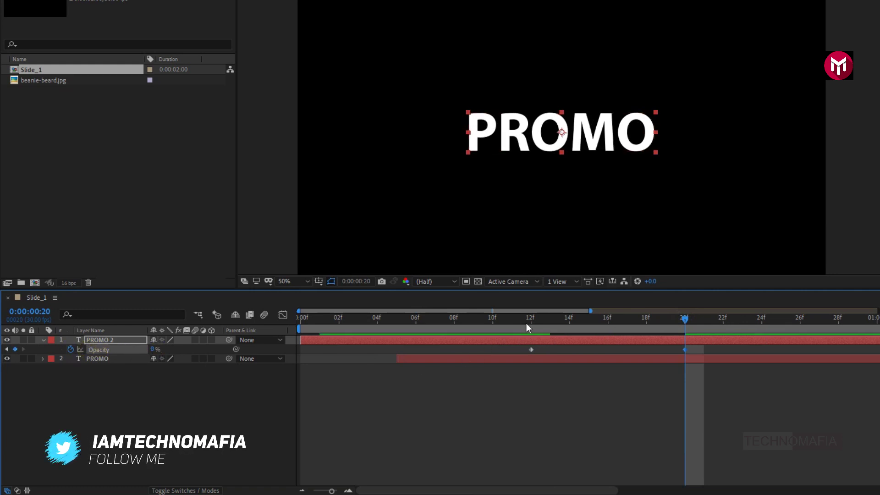
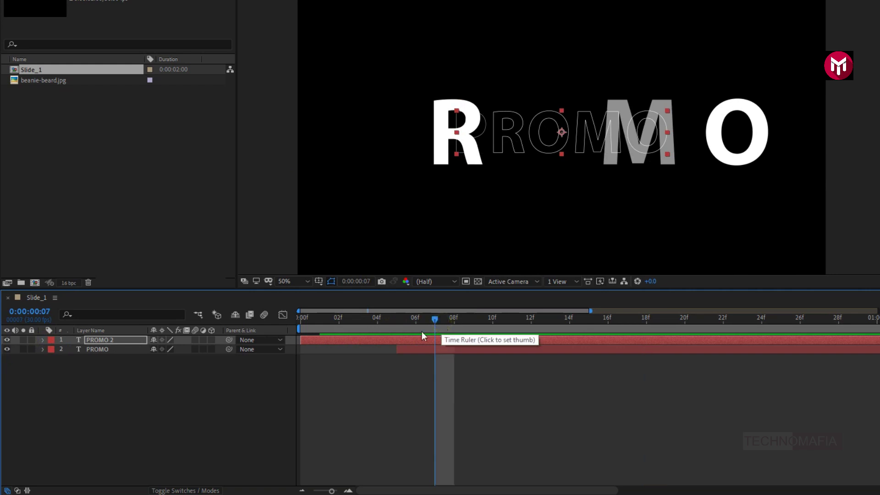
Expand the PROMO 2 layer's Text properties and enable an expression on its Source Text
click(42, 340)
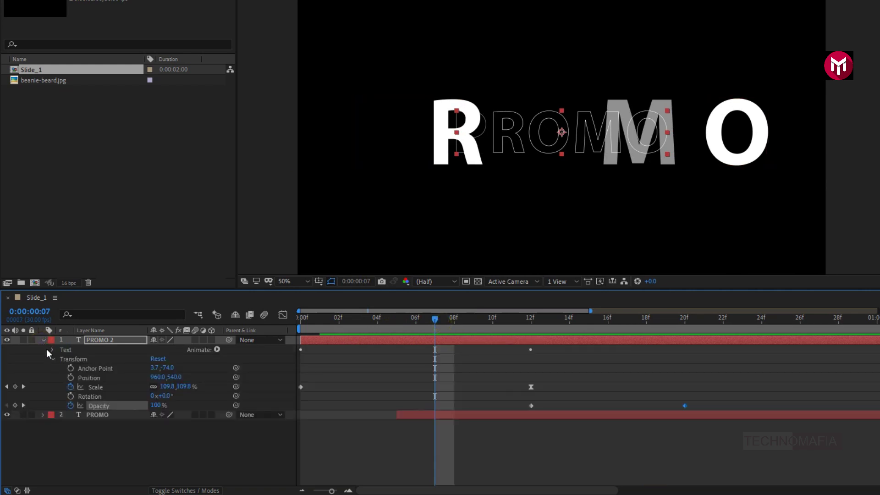
click(53, 359)
click(51, 351)
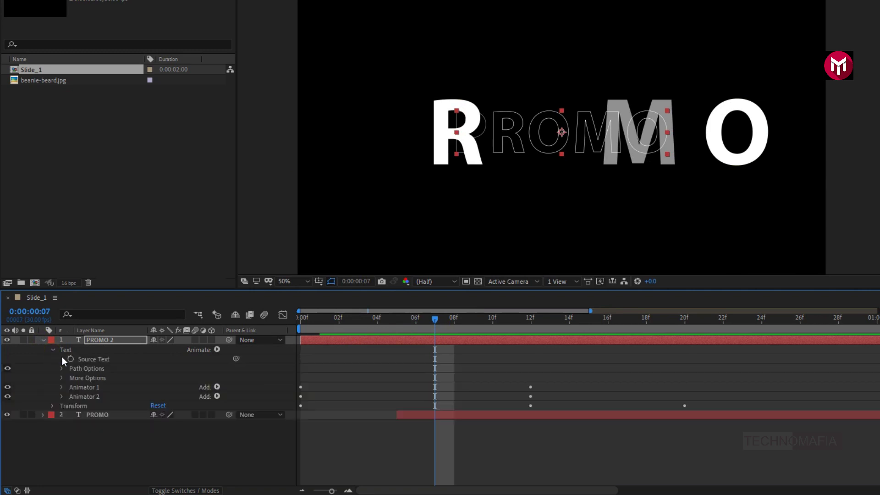
alt+click(71, 359)
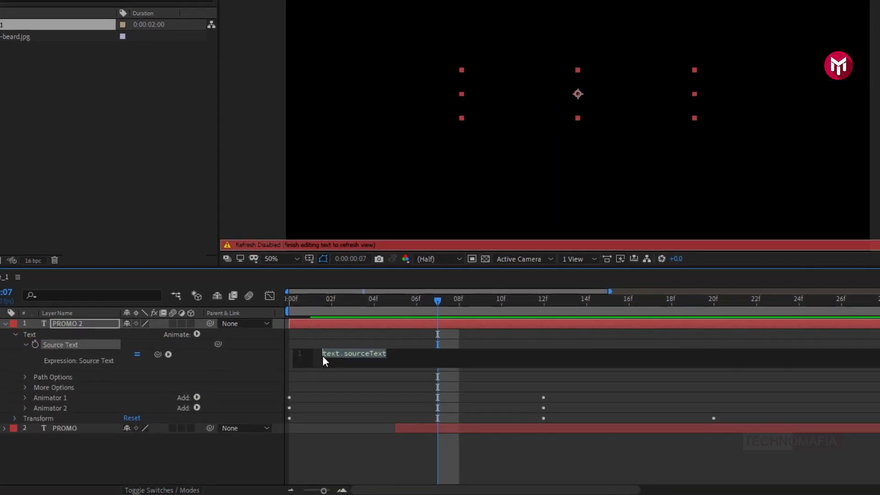
Link PROMO 2's Source Text to the original layer with the expression thisComp.layer("PROMO").text.sourceText
click(323, 356)
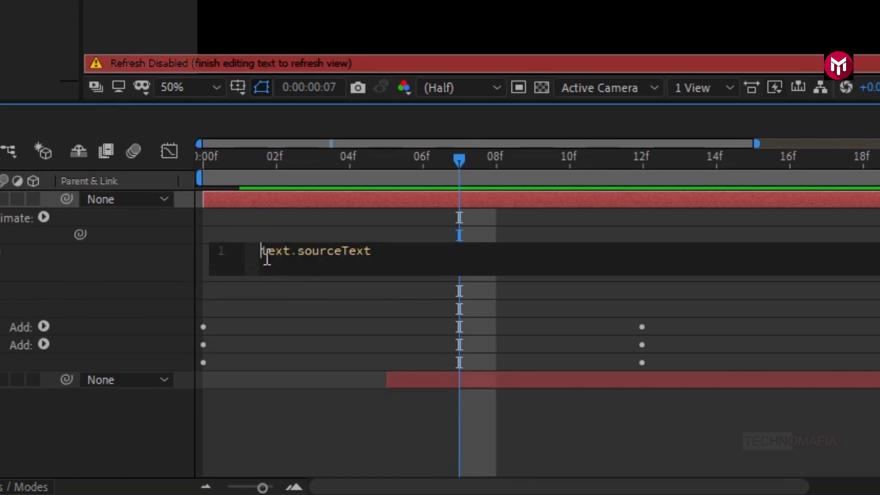
text(thi)
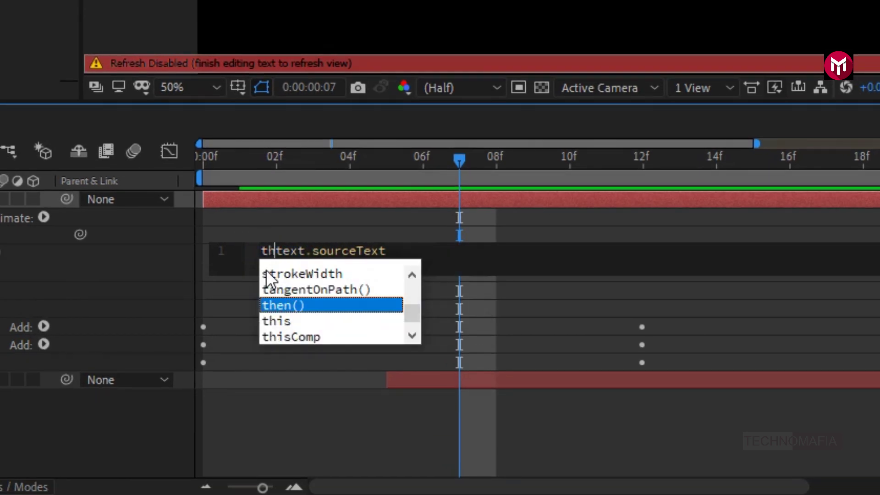
key(Down)
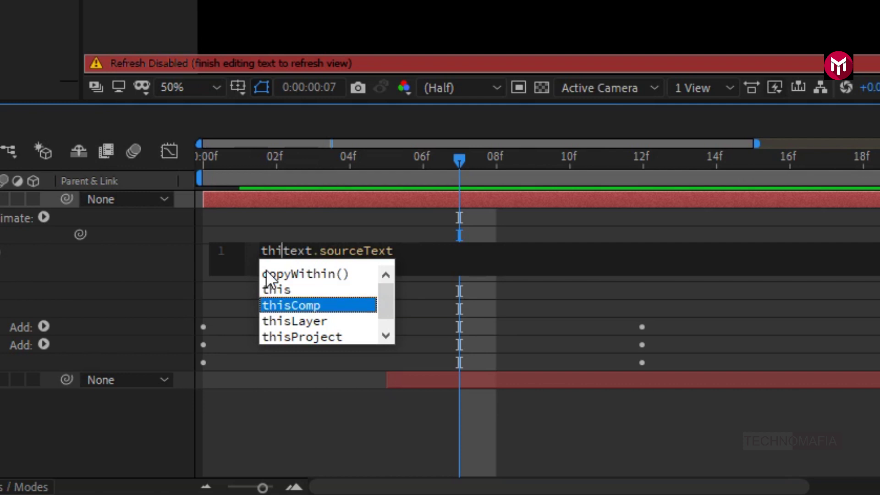
key(Return)
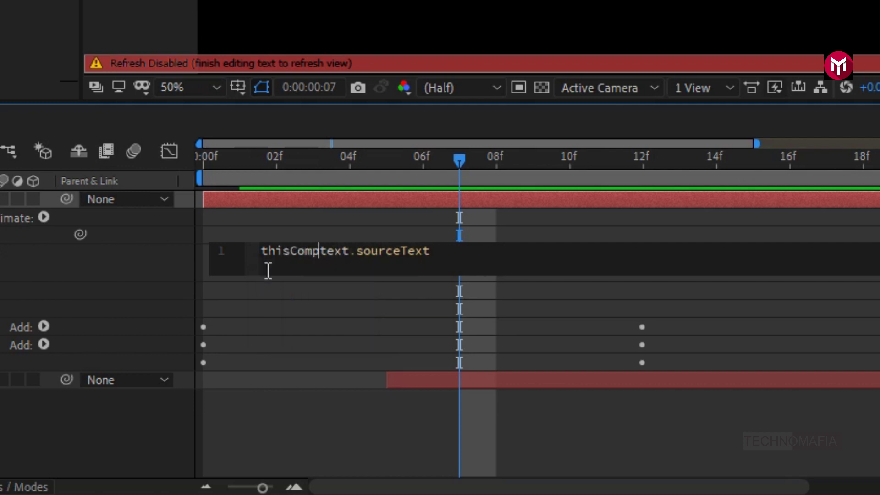
text(.l)
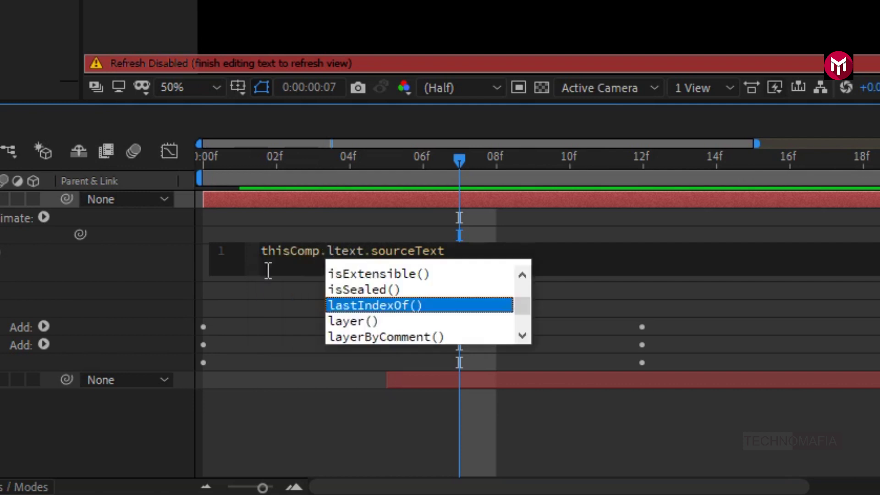
key(Down)
key(Return)
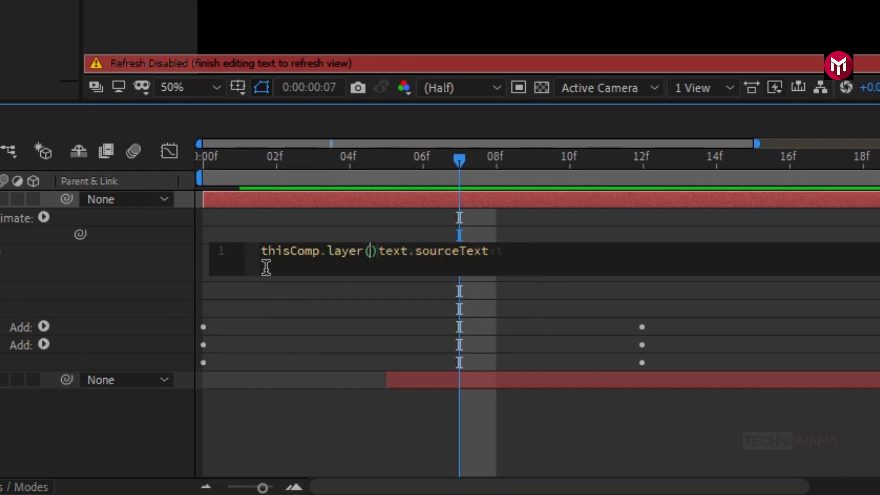
text(")
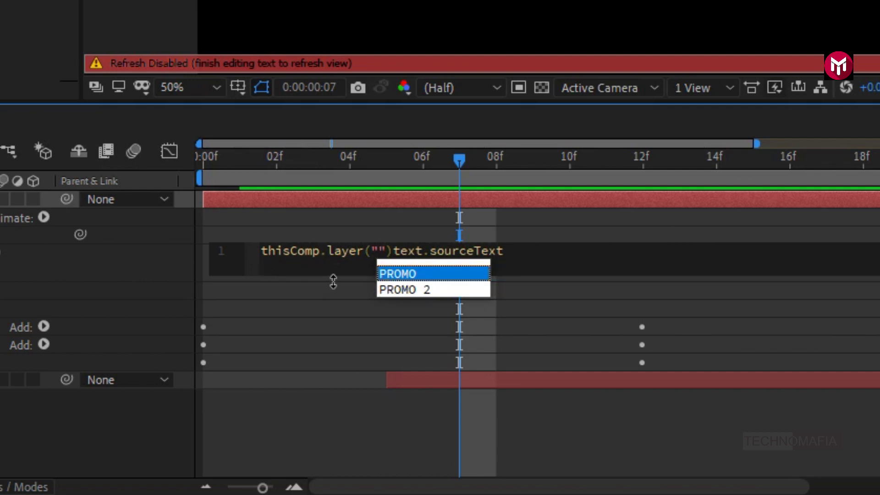
key(Return)
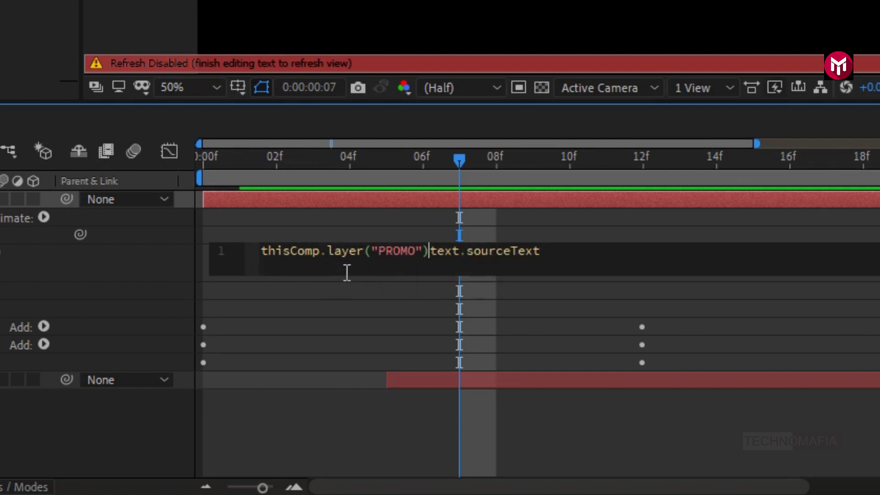
text(.)
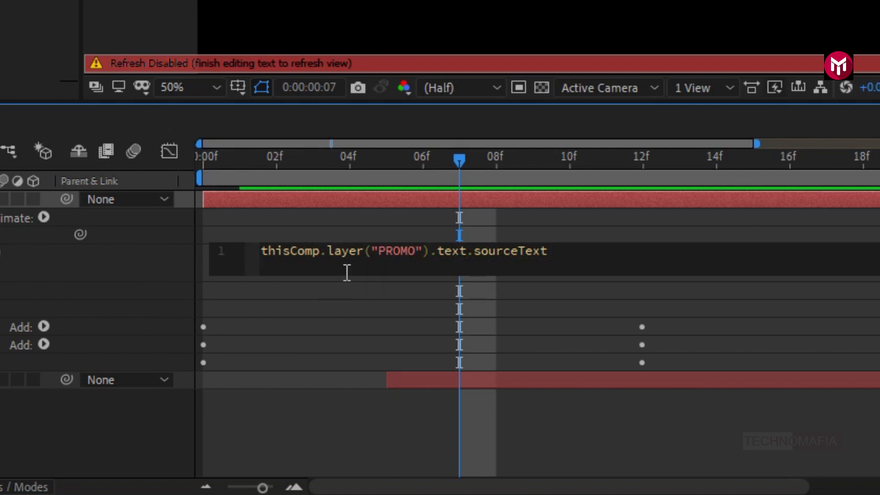
click(346, 278)
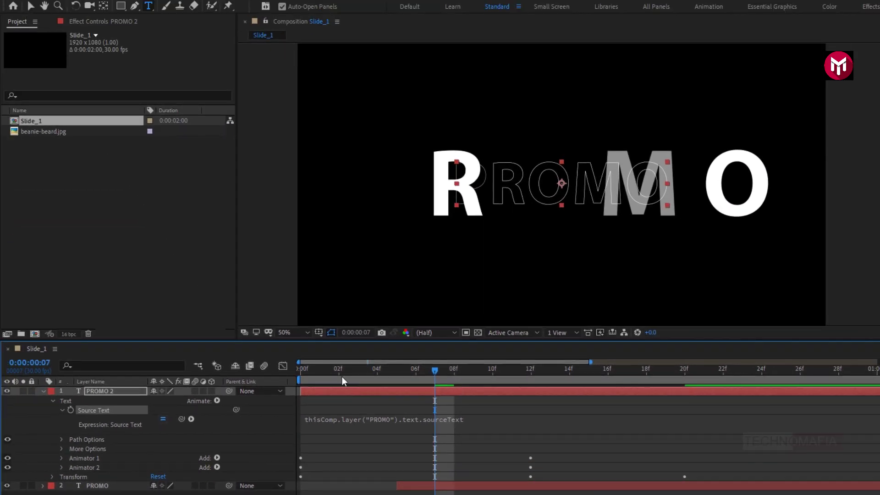
Scrub the opening frames to check the linked text and collapse the PROMO 2 layer's properties
drag(334, 353, 434, 373)
click(40, 391)
click(73, 401)
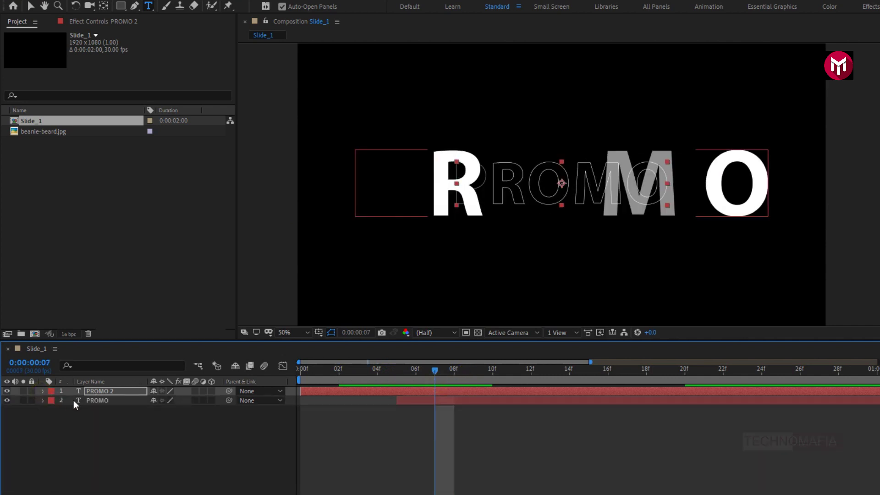
Replace the original PROMO layer's text with "sample" and scrub the animation through to frame 22
drag(458, 371, 550, 372)
double_click(105, 403)
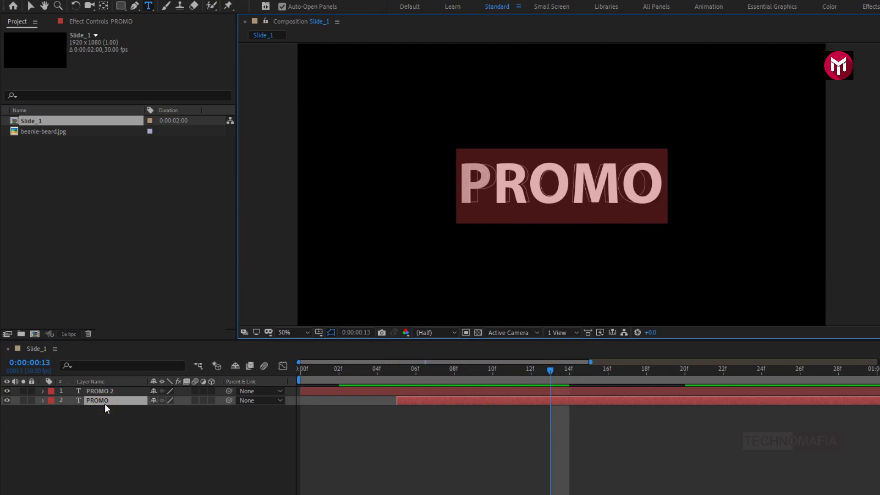
text(sample)
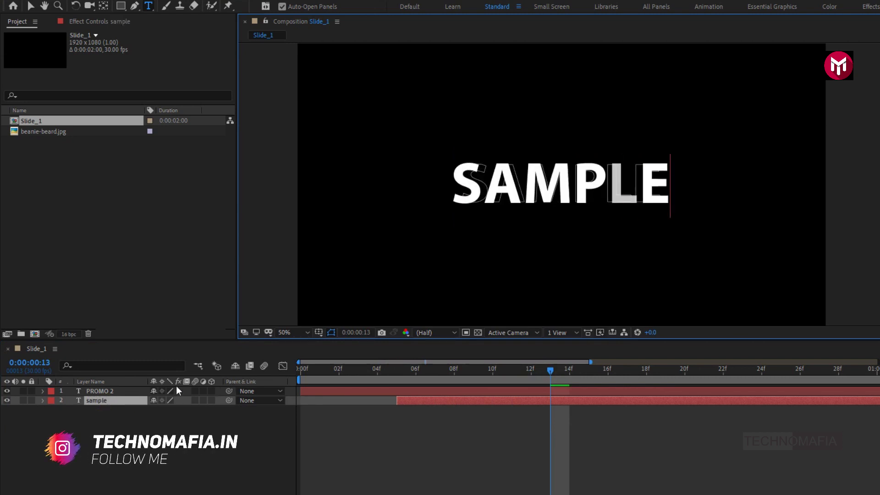
click(304, 372)
drag(304, 371, 729, 377)
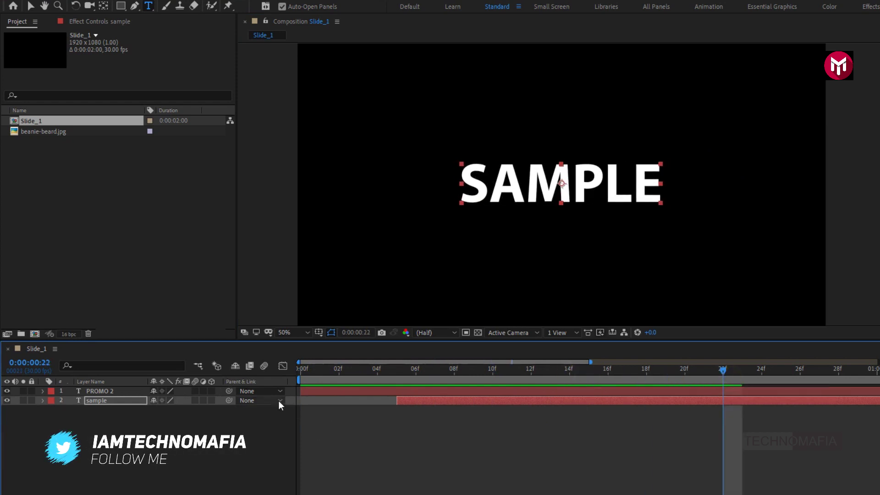
Parent the PROMO 2 layer to the sample layer and scrub the animation to frame 8
click(264, 390)
click(261, 431)
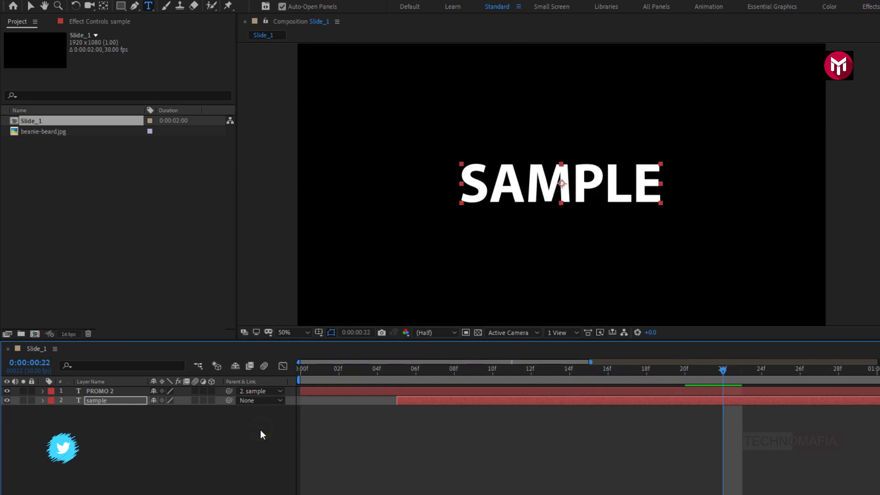
drag(310, 373, 444, 369)
Pre-compose the PROMO 2 and sample layers together into a new composition named Text_1
drag(99, 417, 94, 391)
right_click(95, 392)
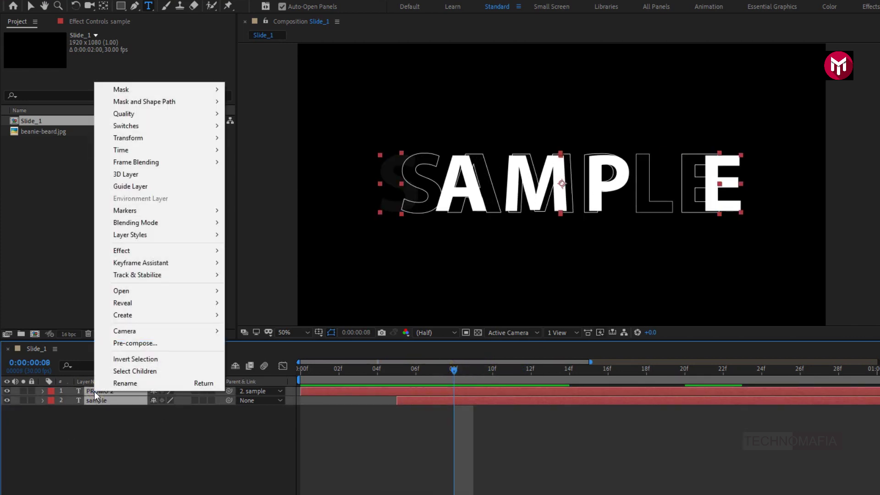
click(112, 345)
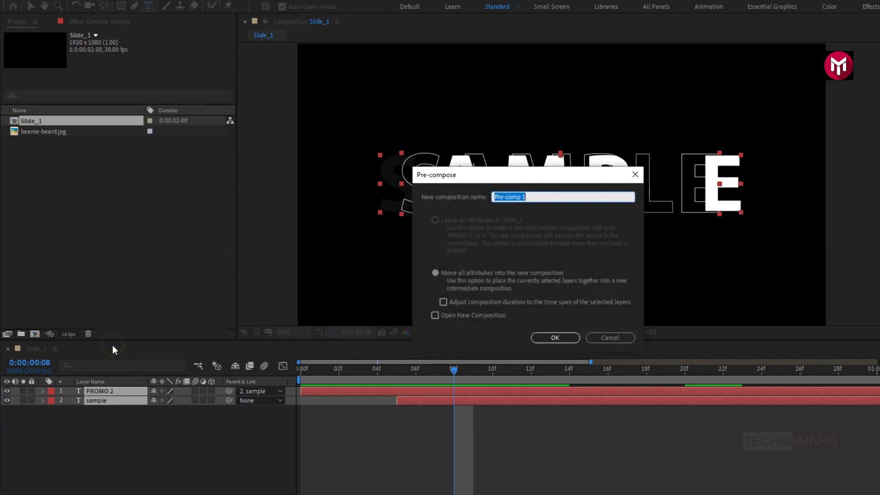
text(Text)
click(544, 337)
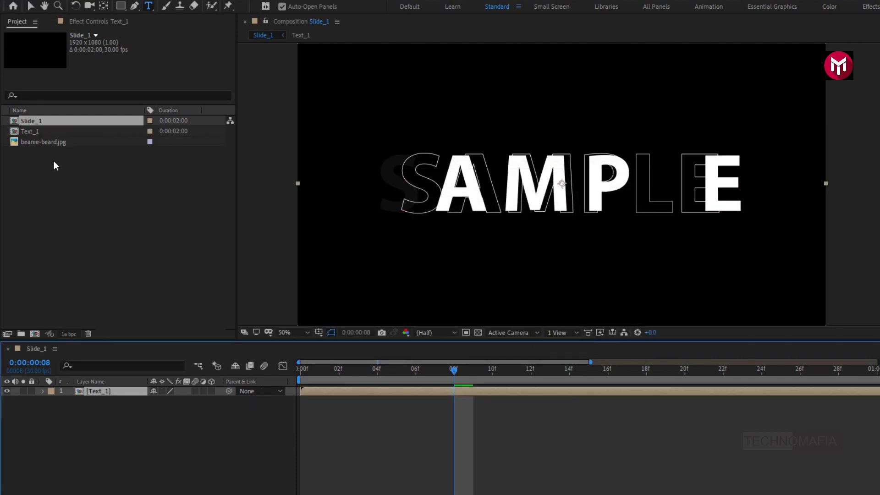
Add beanie-beard.jpg to the Slide_1 composition as a background layer beneath Text_1
click(46, 144)
drag(45, 143, 101, 411)
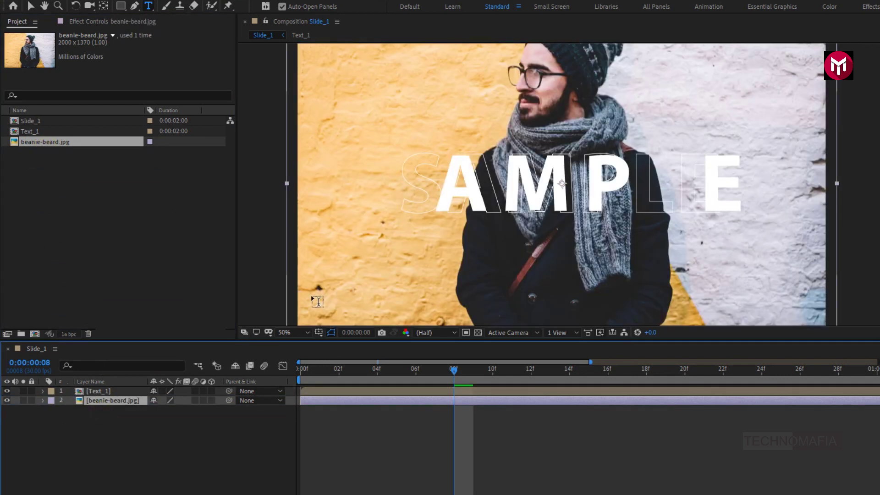
Scale the beanie-beard.jpg layer to 96% and set its position to 960, 646
scroll(315, 299, down, 1)
key(s)
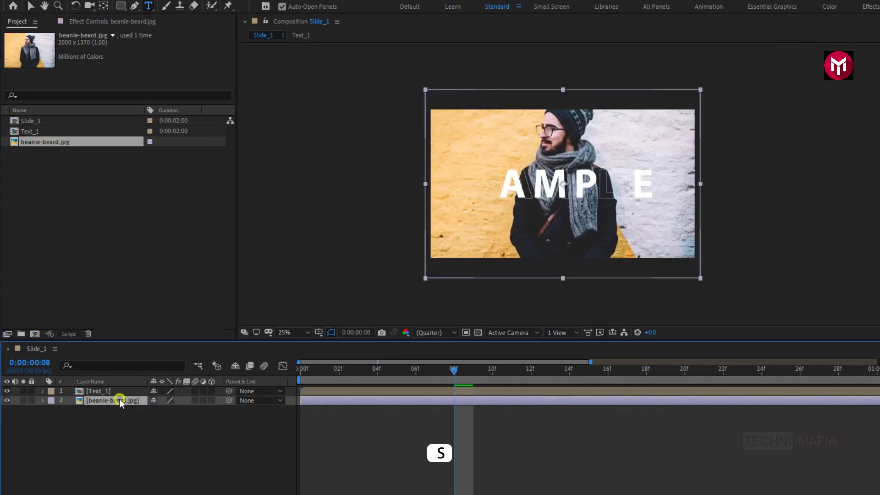
drag(170, 415, 106, 410)
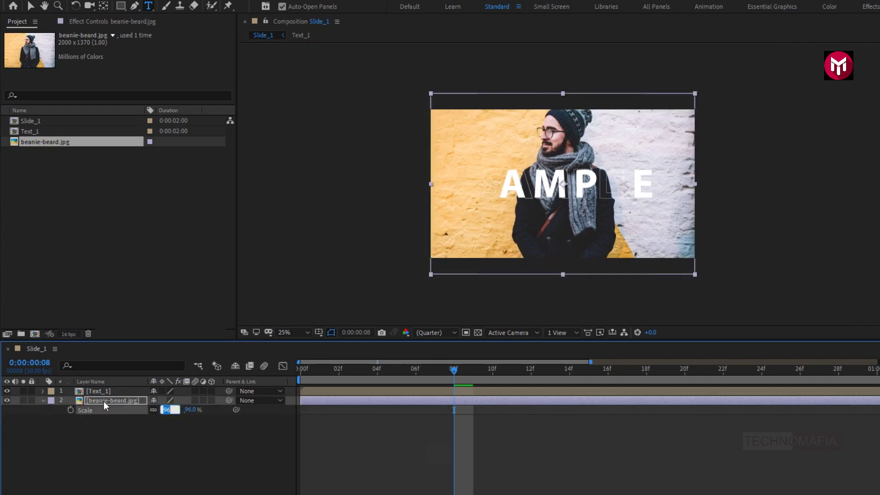
click(104, 401)
key(p)
drag(173, 410, 244, 397)
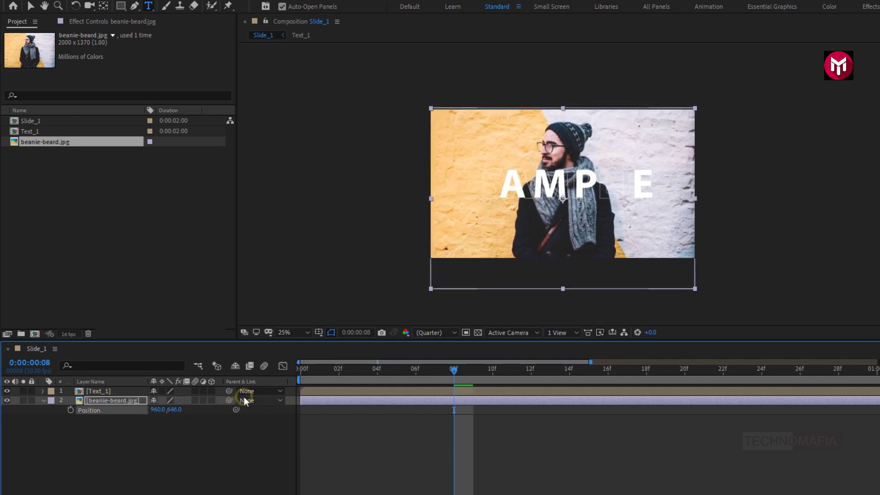
click(43, 401)
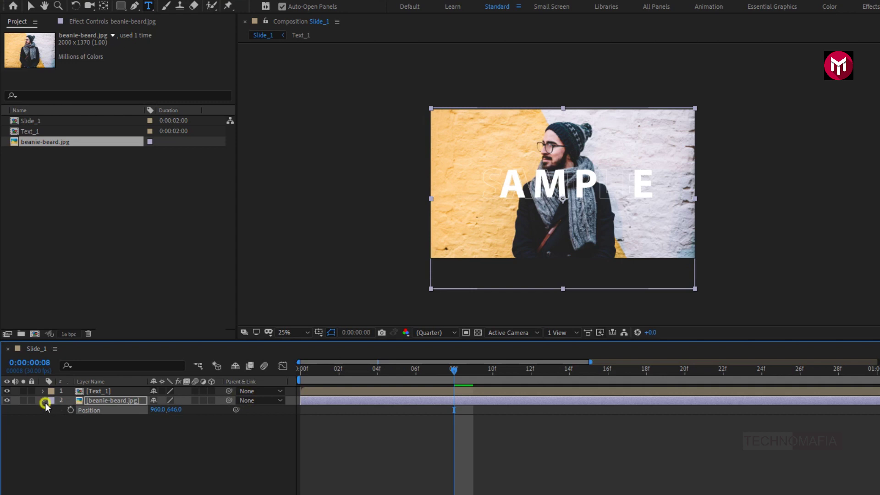
Pre-compose the beanie-beard.jpg layer as Image_1, moving all attributes into the new composition
right_click(103, 403)
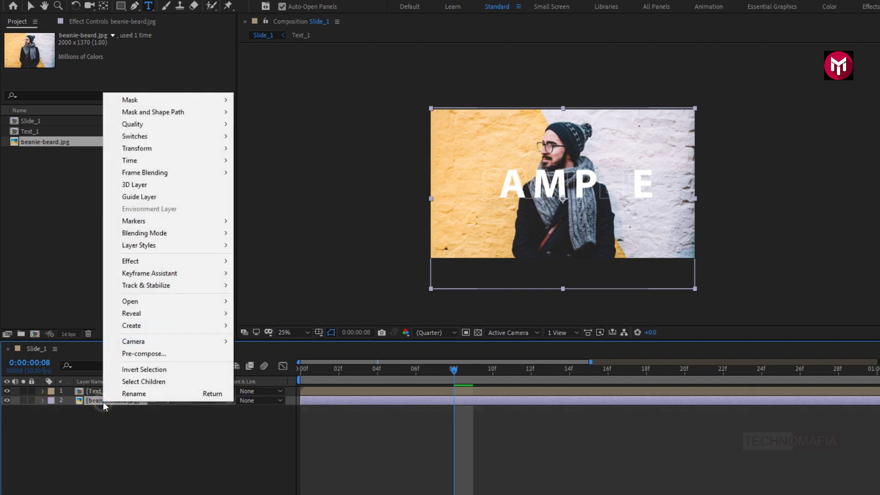
click(123, 357)
key(BackSpace)
text(Image_1)
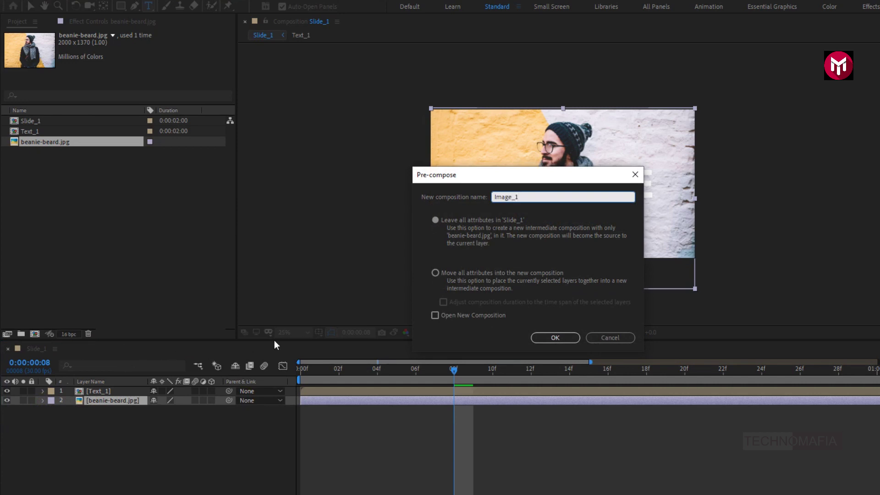
click(439, 271)
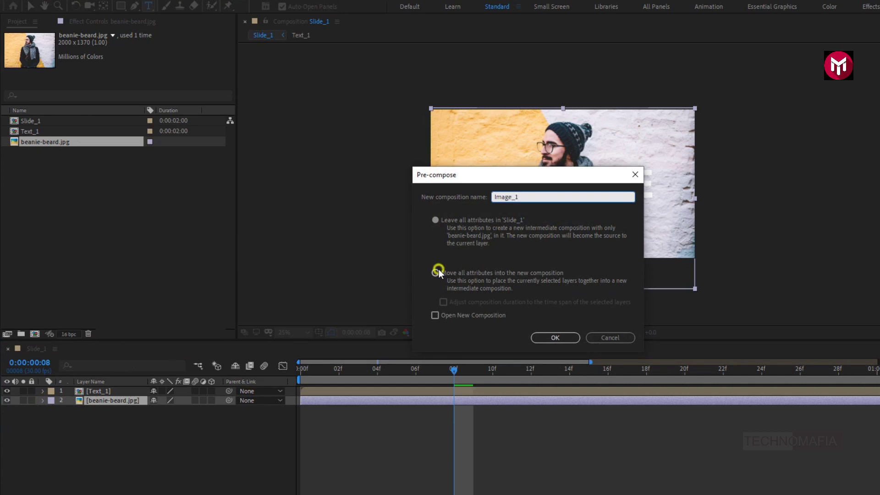
click(550, 337)
Fit the composition in the viewer and apply the Distort Offset effect to the Image_1 layer
click(291, 331)
click(297, 351)
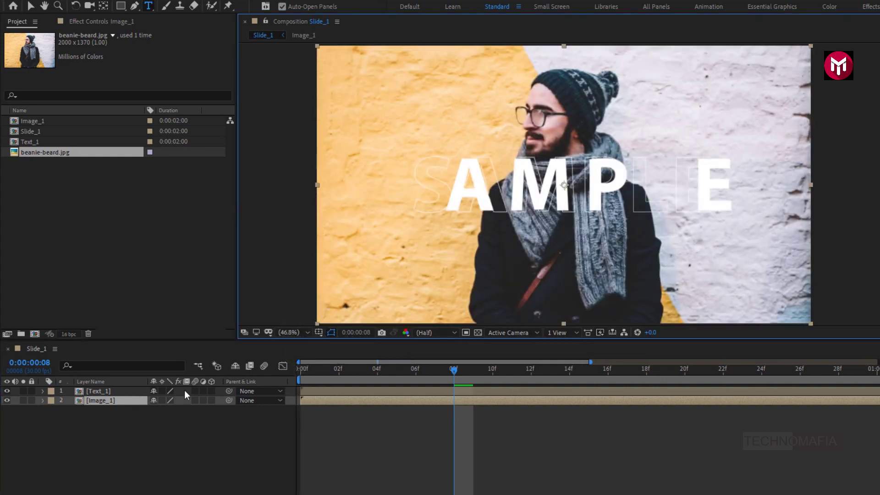
click(104, 404)
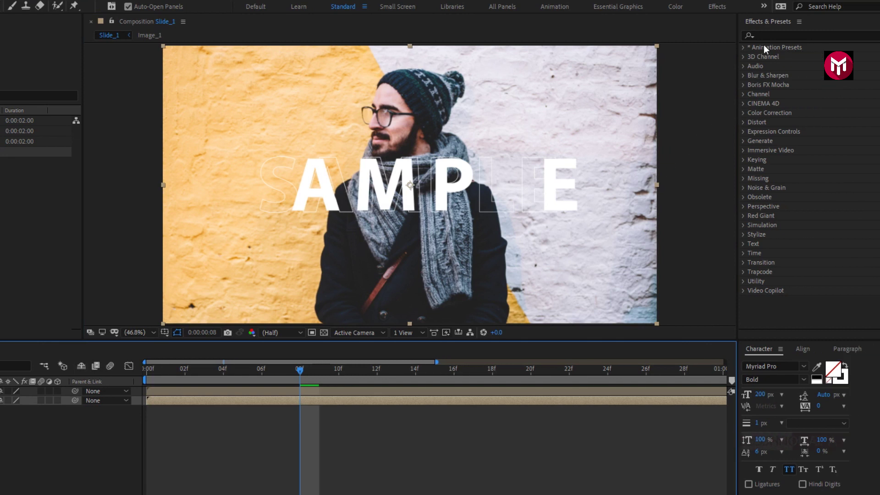
click(764, 38)
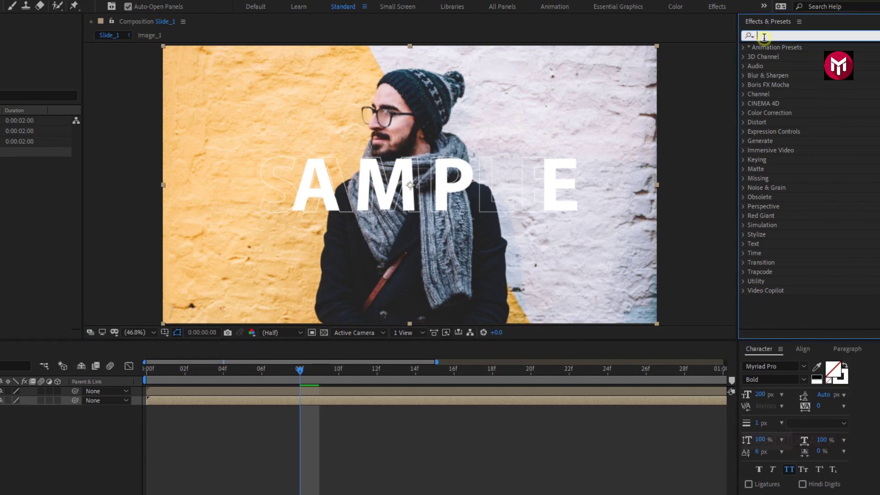
text(off)
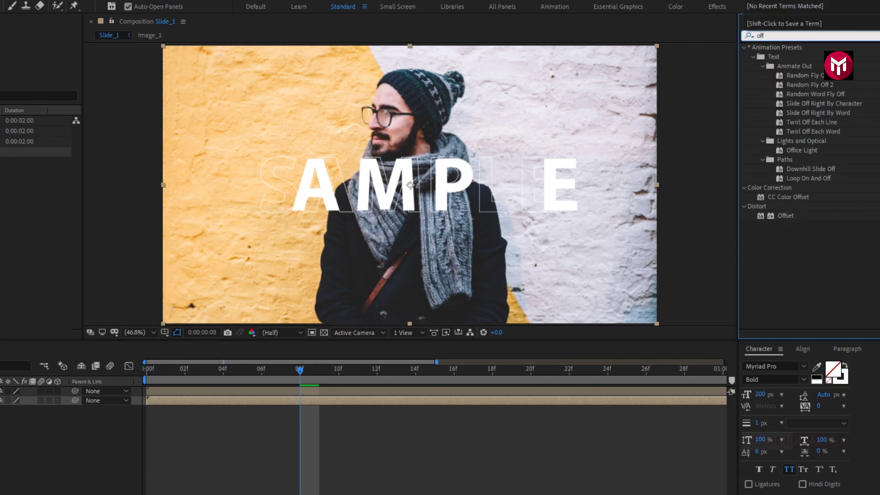
double_click(786, 215)
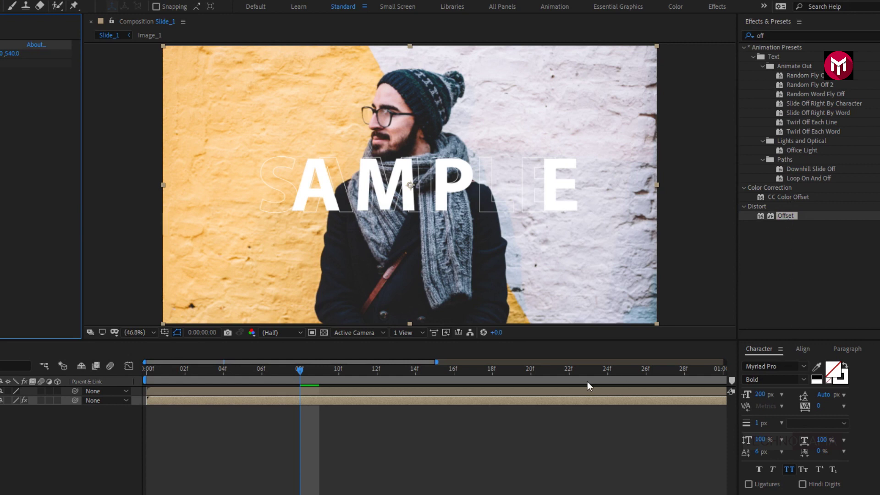
Animate the Offset effect's Shift Center To from 0, 540 at frame 0 to 960, 540 at frame 20
click(531, 373)
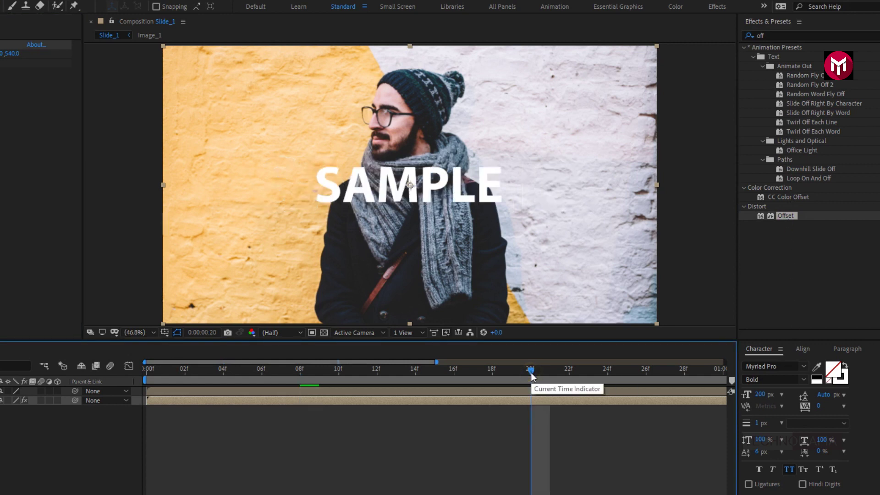
key(minus)
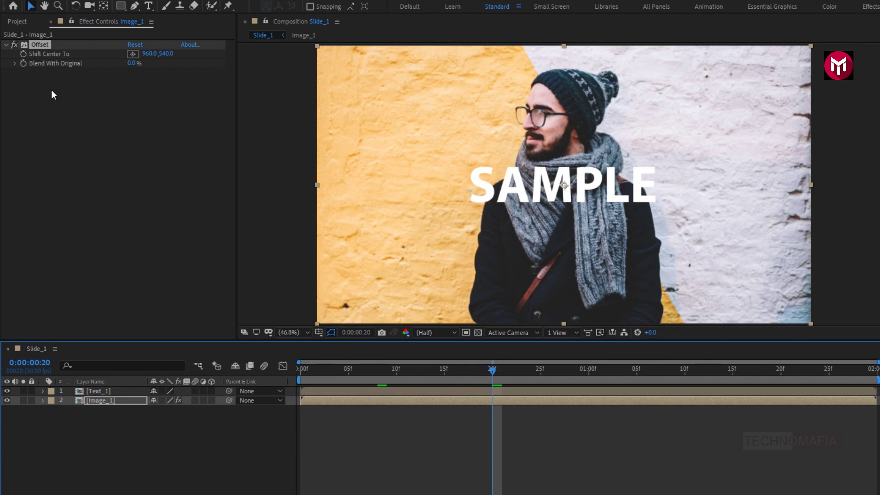
click(23, 54)
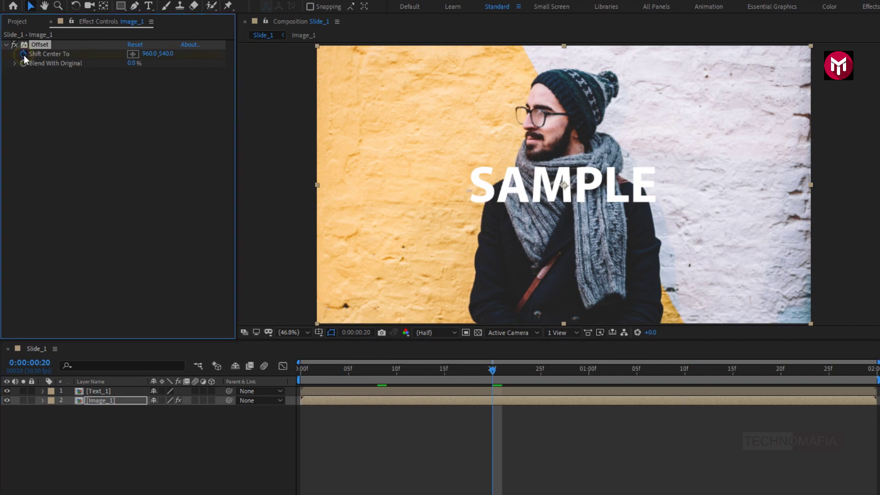
click(302, 371)
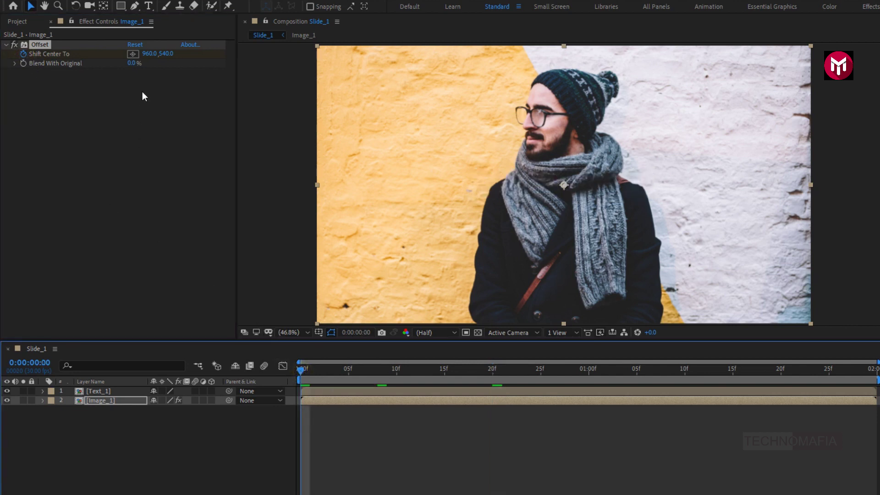
drag(148, 54, 61, 75)
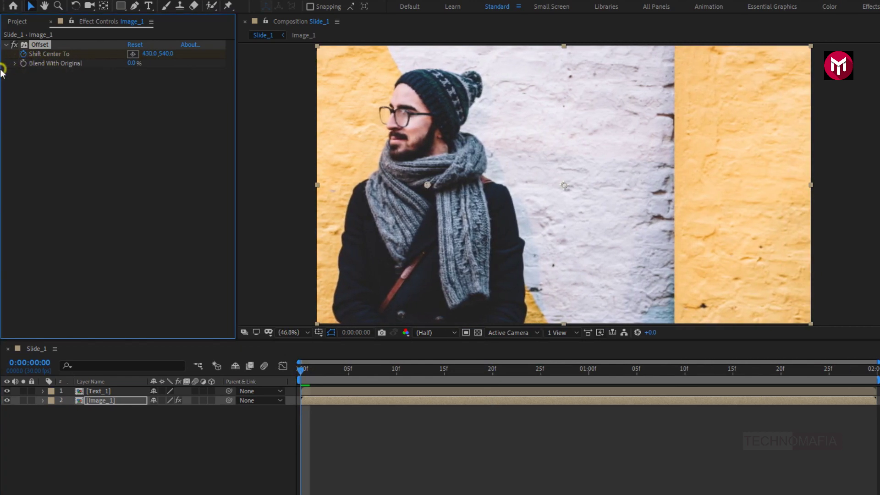
mouse_move(148, 54)
mouse_down()
mouse_move(30, 61)
mouse_move(137, 54)
mouse_up()
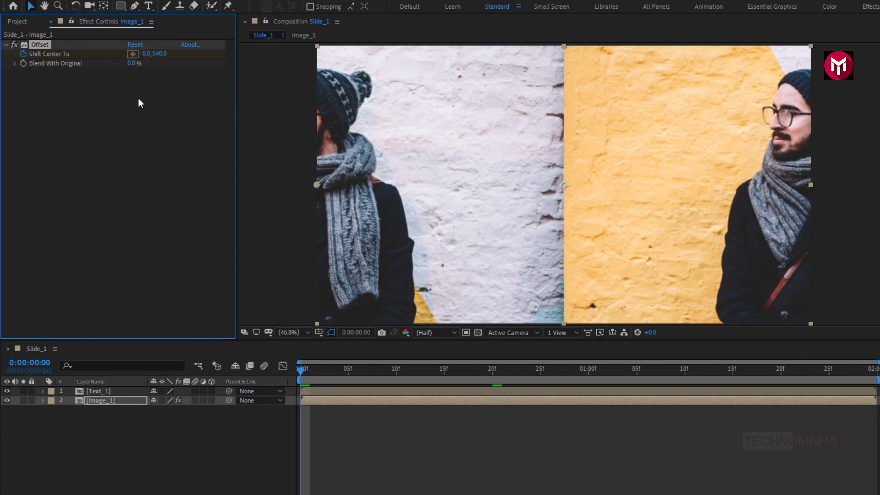
mouse_move(299, 370)
mouse_down()
mouse_move(535, 377)
mouse_move(288, 377)
mouse_up()
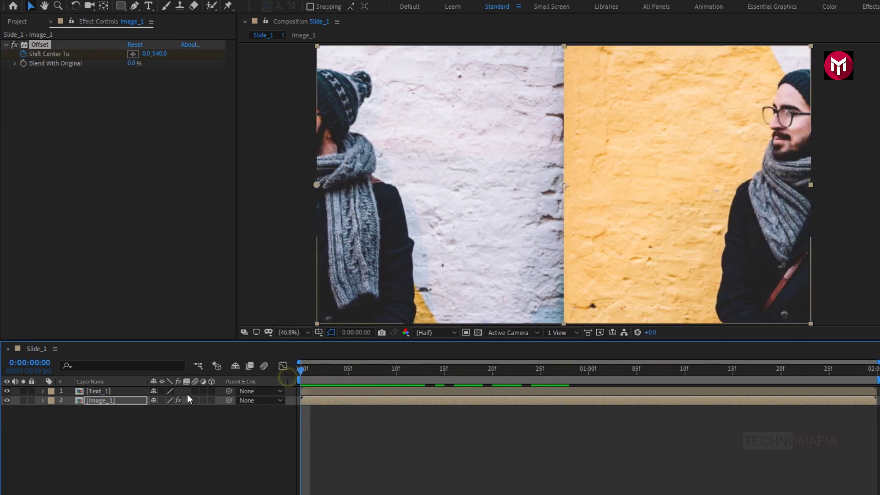
Easy Ease the frame 20 Shift Center To keyframe, reshape its speed curve to peak early with a long slowdown, and preview the motion
click(128, 400)
key(u)
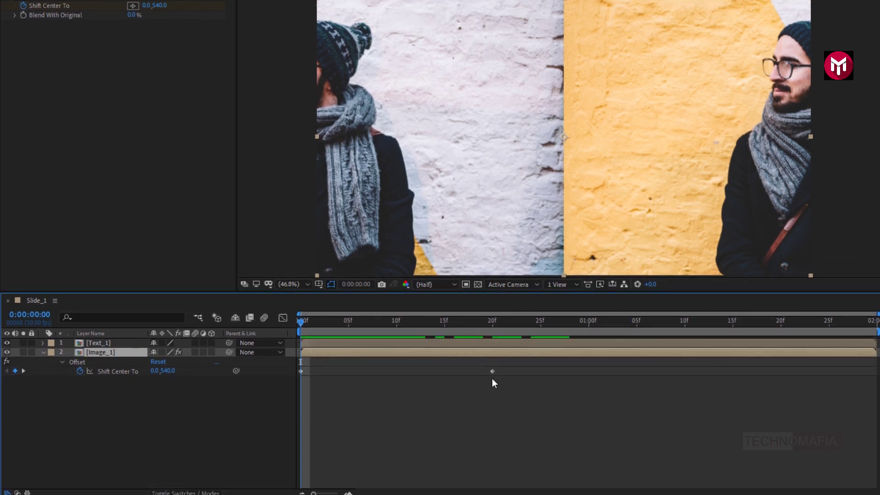
right_click(493, 369)
mouse_move(596, 362)
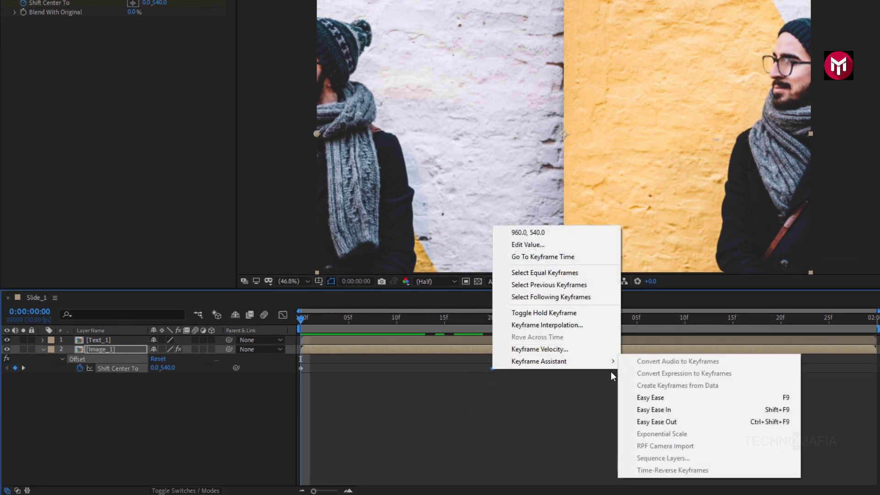
click(650, 397)
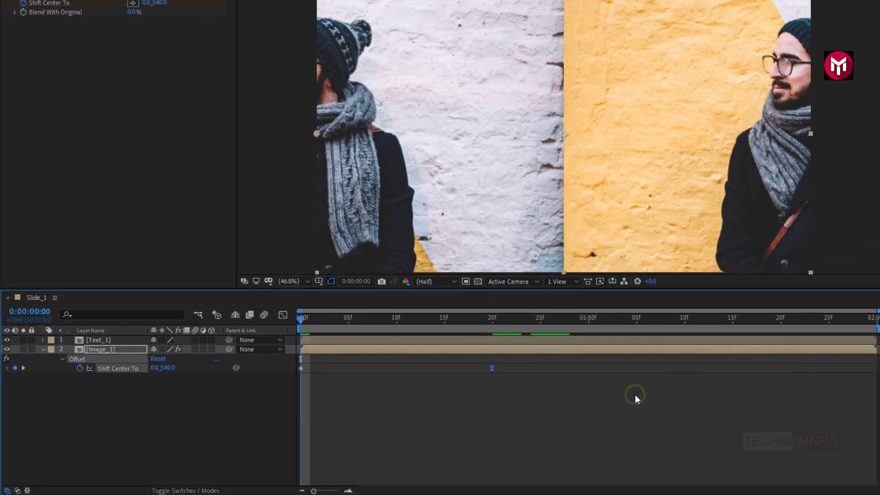
click(284, 316)
drag(461, 459, 347, 452)
click(284, 316)
key(space)
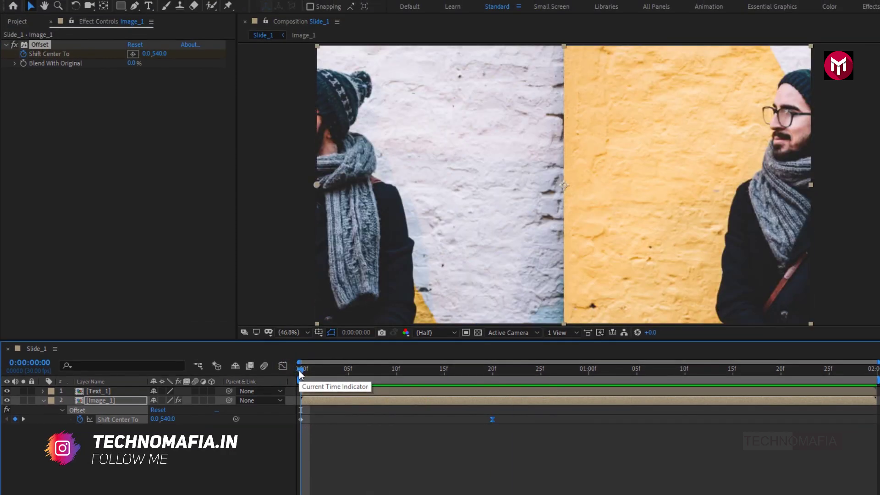
Apply the Gaussian Blur effect from Blur & Sharpen to the Image_1 layer
click(131, 401)
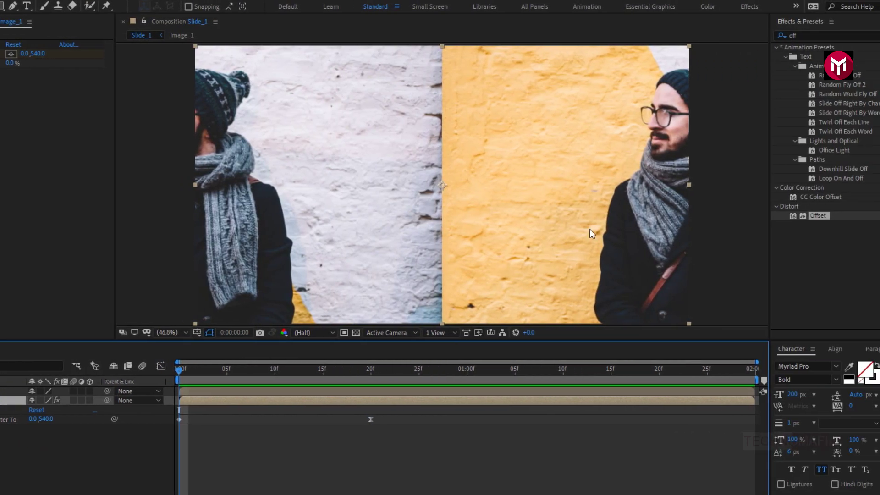
click(761, 35)
text(gau)
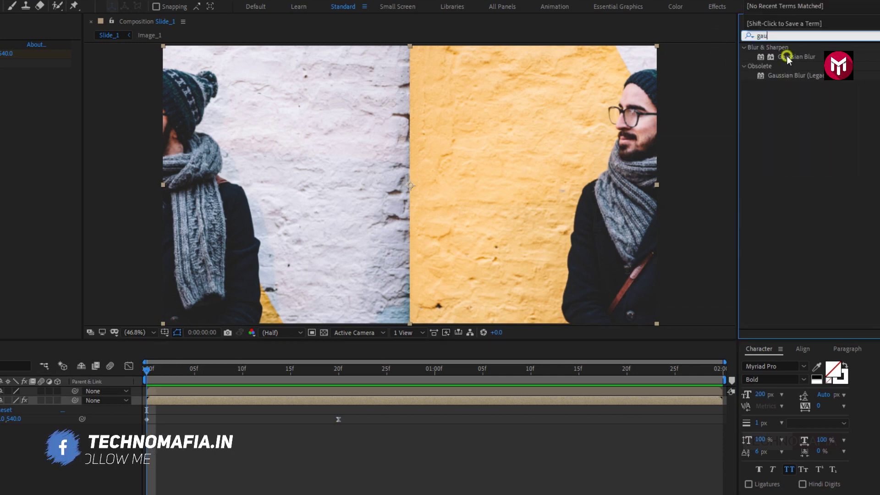
double_click(787, 56)
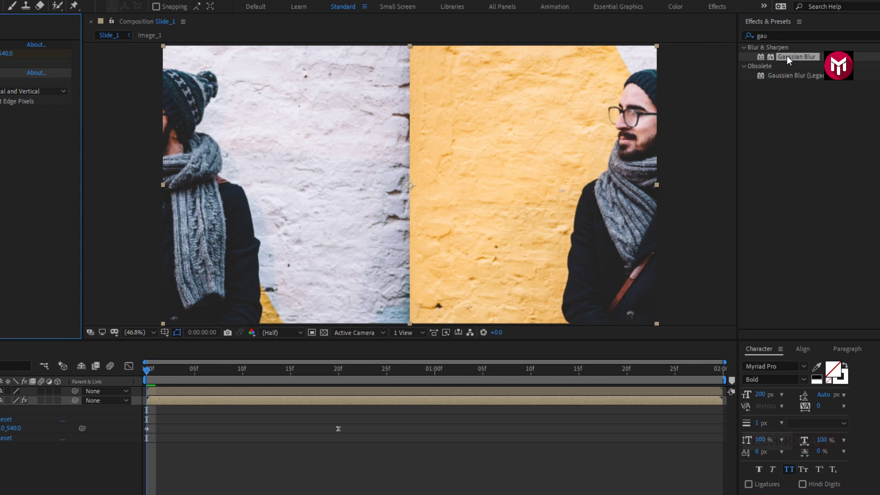
Animate Gaussian Blur's Blurriness from 130 at frame 0 to 0 at frame 20, and enable Repeat Edge Pixels
click(340, 370)
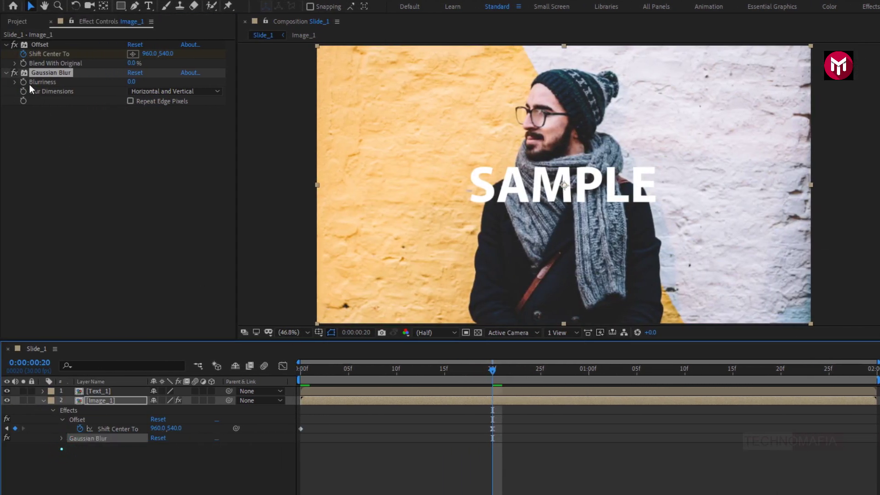
click(23, 81)
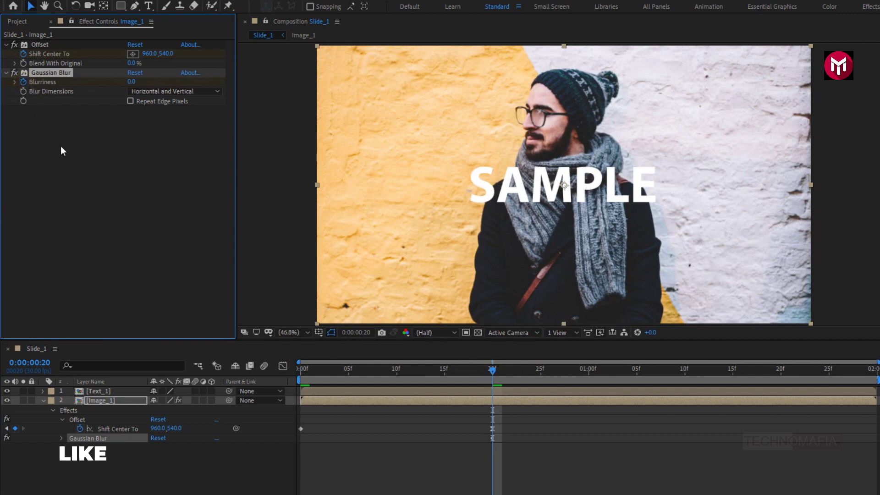
click(297, 370)
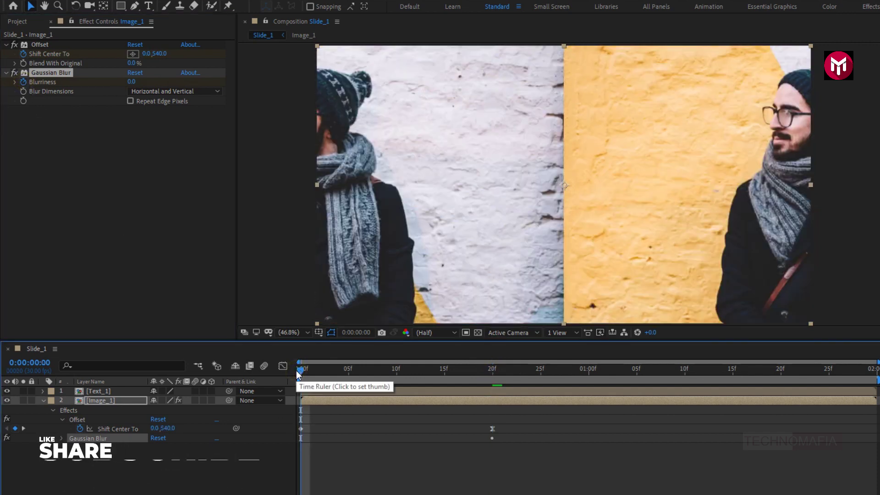
click(132, 82)
text(130)
key(Return)
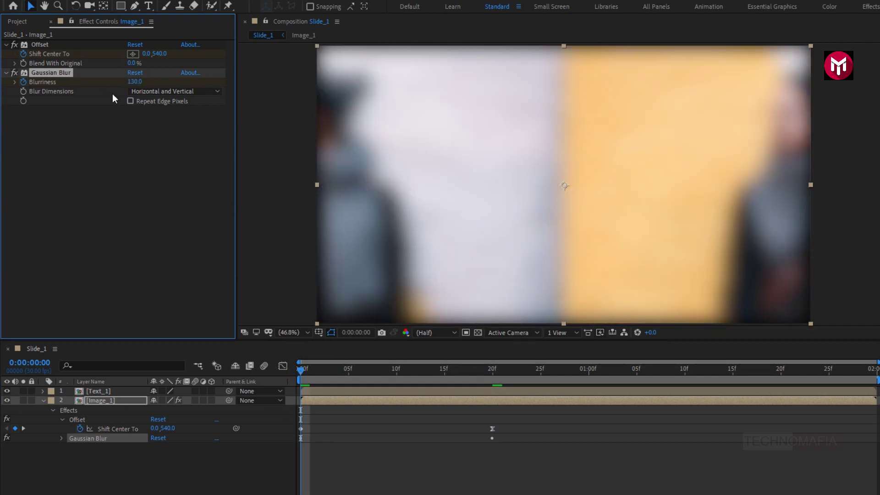
click(130, 101)
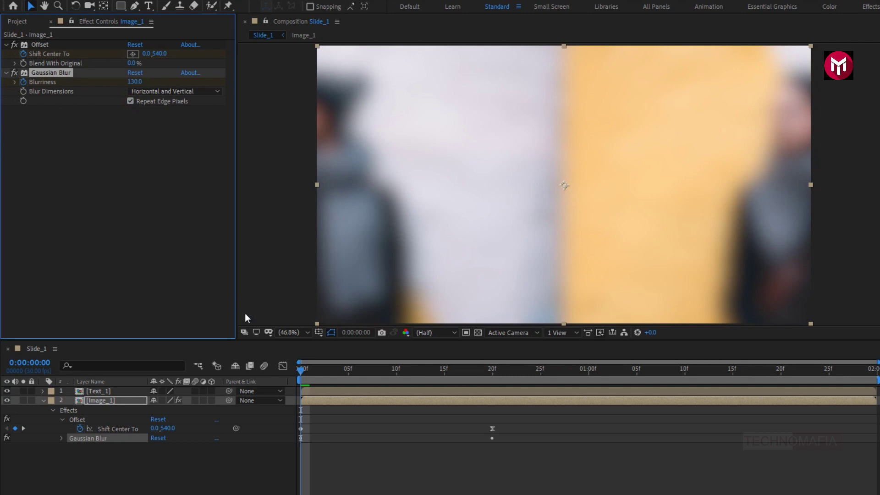
Easy Ease the frame 20 Blurriness keyframe and reshape its speed curve so the fastest change comes near the start
drag(301, 371, 495, 376)
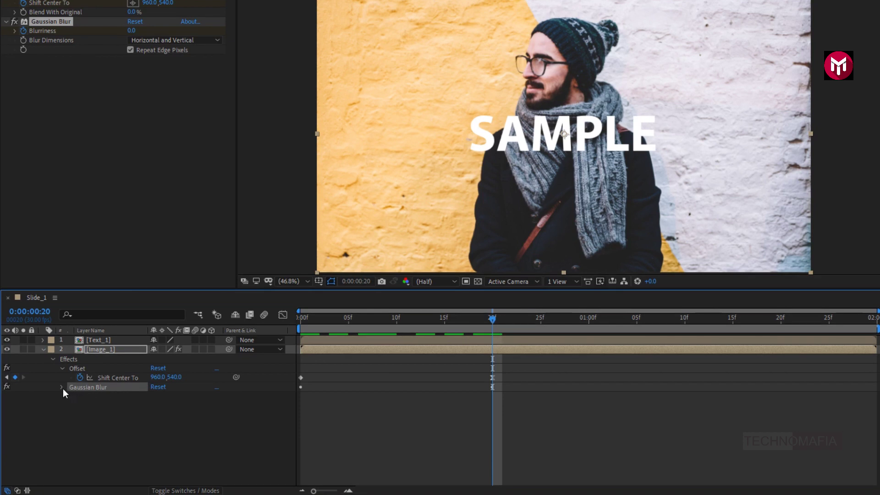
click(62, 388)
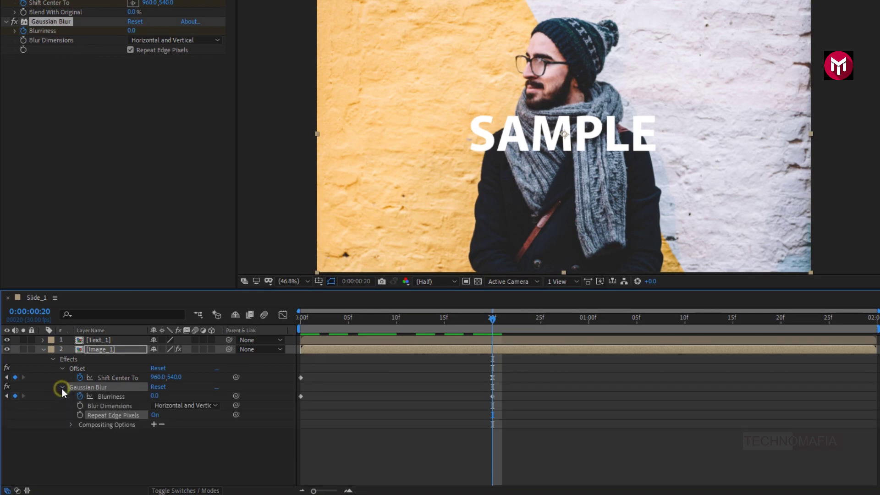
right_click(492, 396)
mouse_move(584, 390)
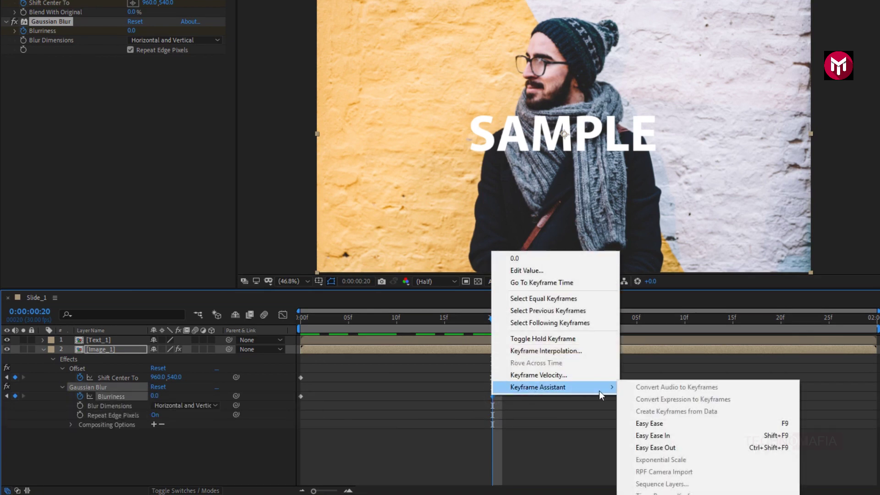
click(631, 419)
click(283, 315)
drag(461, 346, 317, 345)
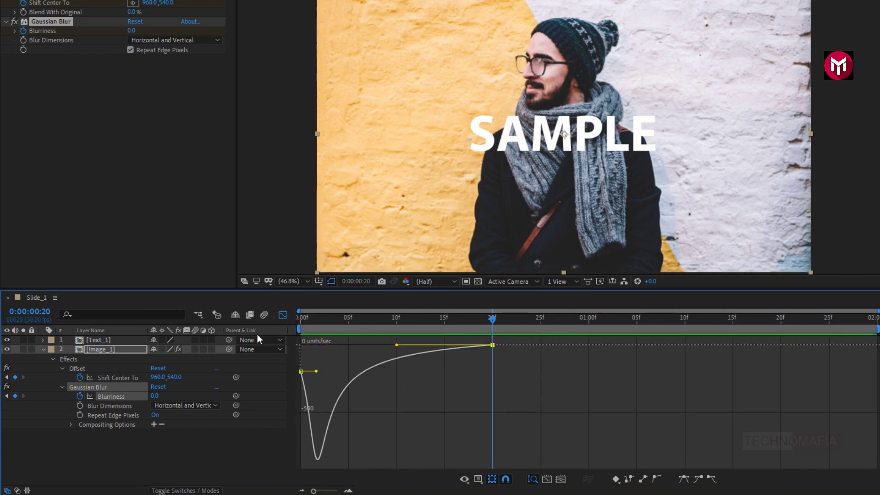
Animate the Image_1 layer's Scale from 180% at frame 0 to 100% at frame 20
click(280, 316)
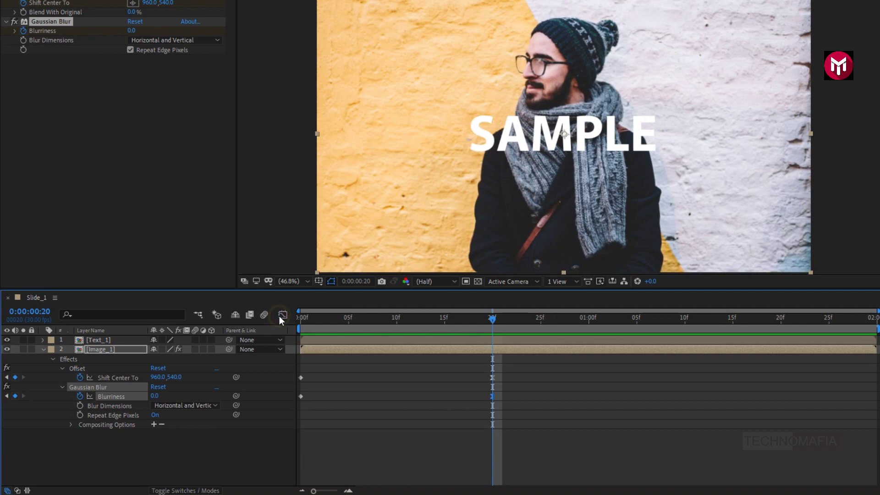
click(44, 350)
click(92, 365)
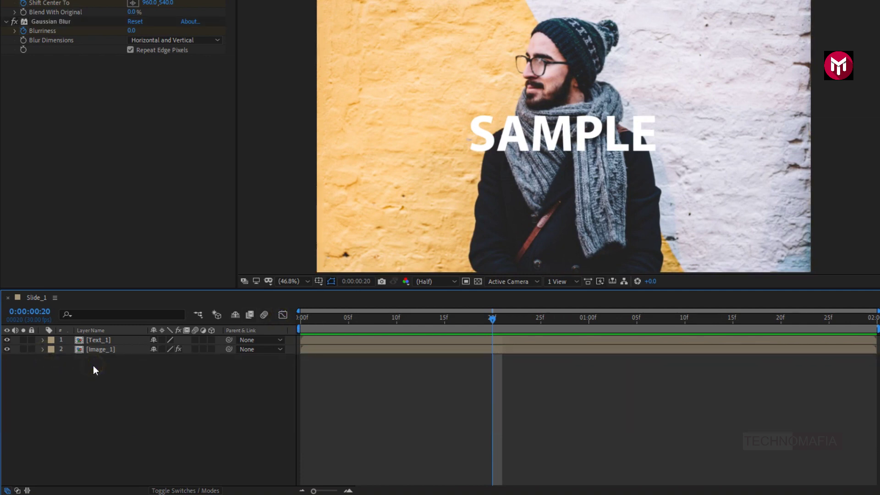
click(95, 350)
key(s)
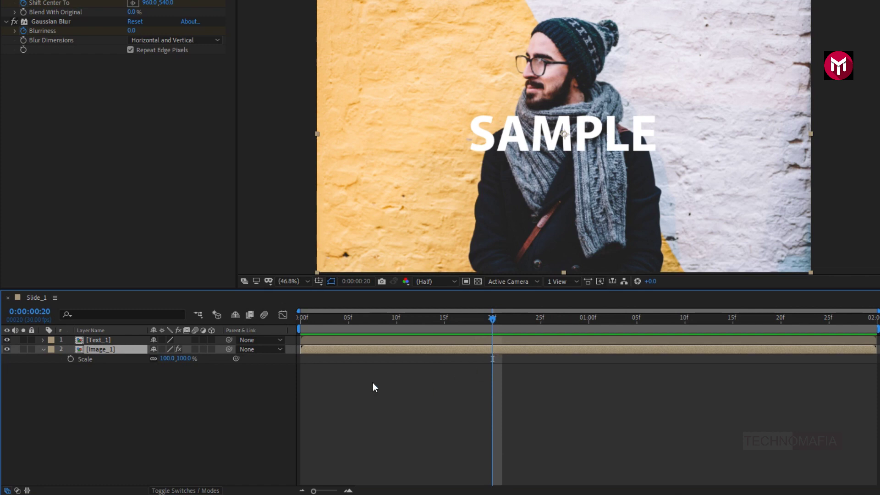
click(71, 359)
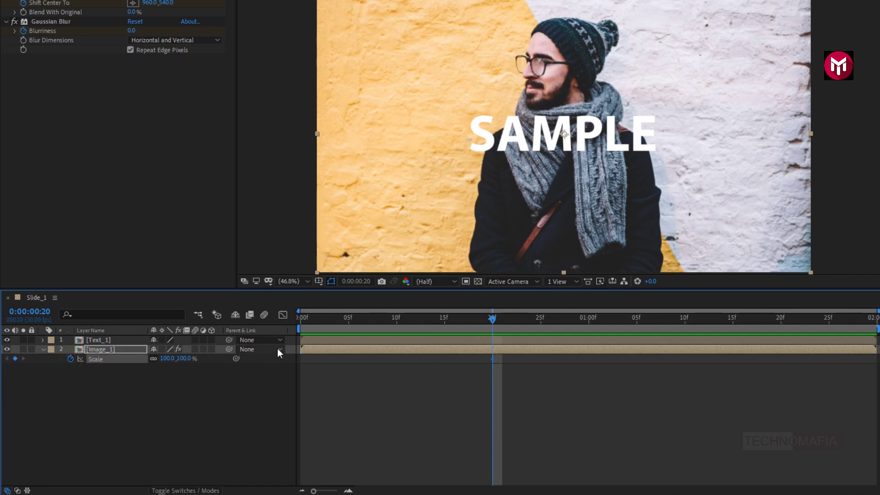
click(299, 318)
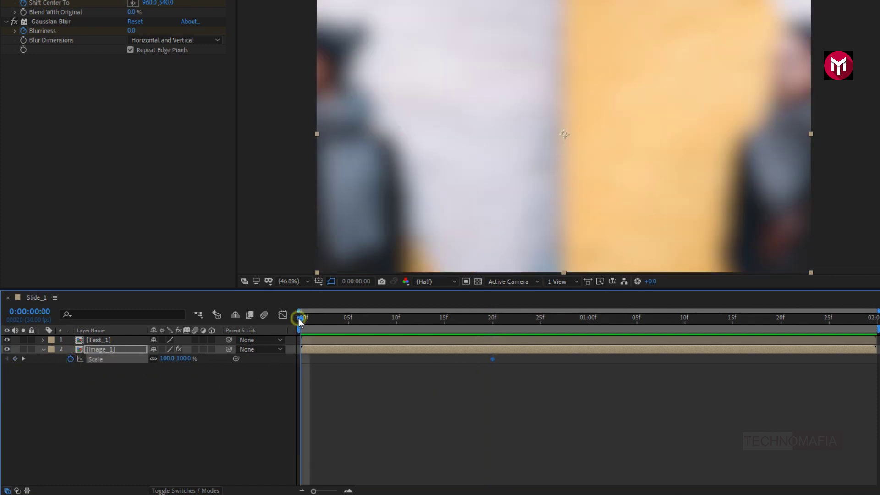
click(184, 359)
text(180)
key(Return)
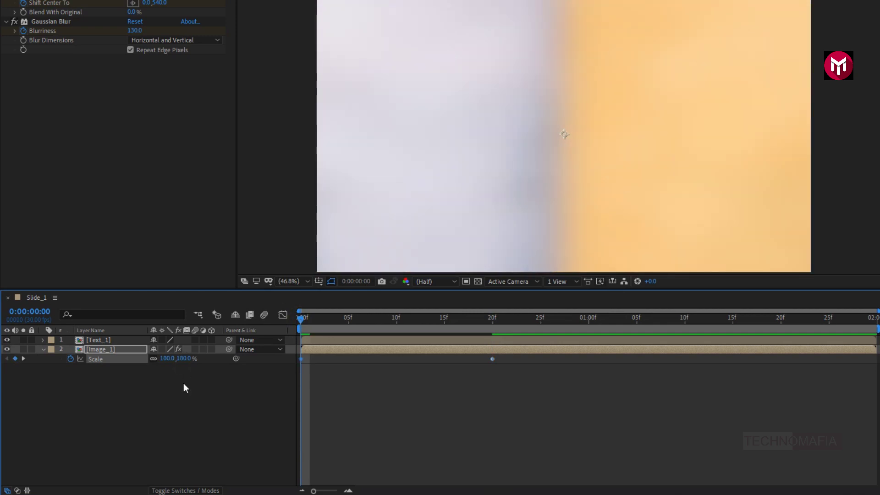
Easy Ease the frame 20 Scale keyframe and reshape its speed curve into a fast start with a long slowdown
right_click(492, 360)
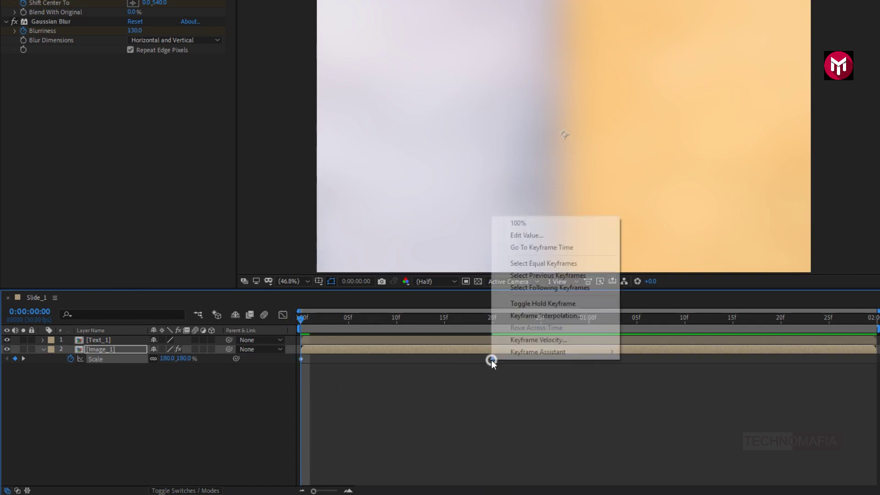
mouse_move(527, 352)
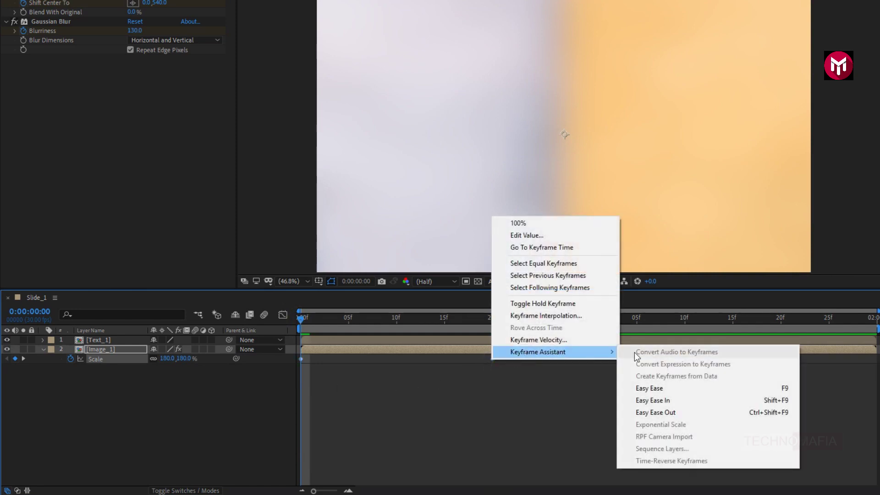
click(665, 388)
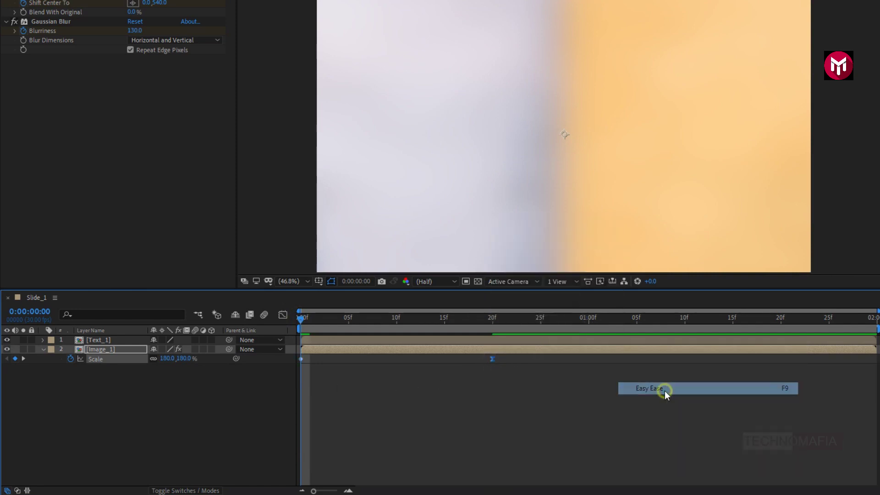
click(283, 314)
drag(460, 345, 316, 341)
click(285, 315)
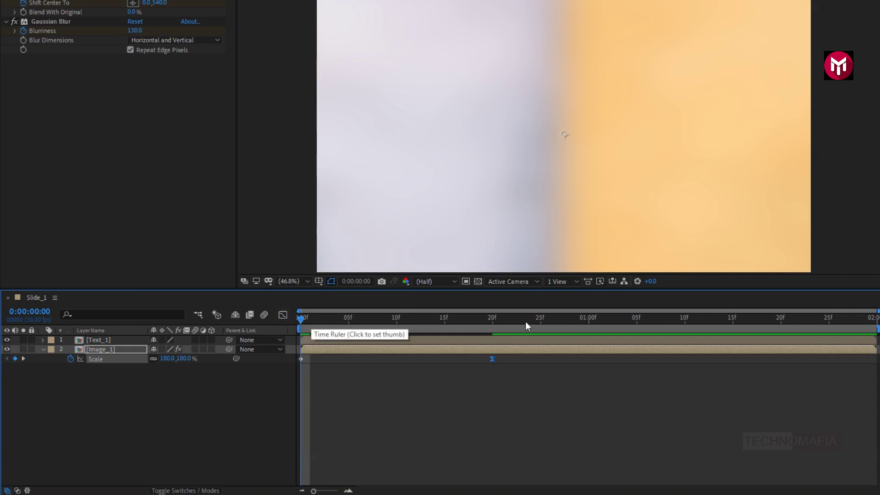
Set Image_1's Scale to 110% at 0:00:01:29, preview the animation, and collapse the layer's properties
click(877, 325)
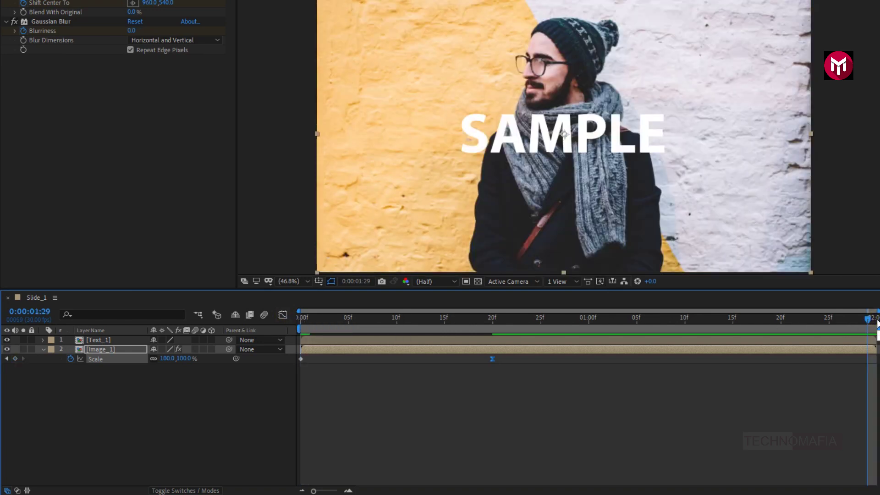
click(185, 359)
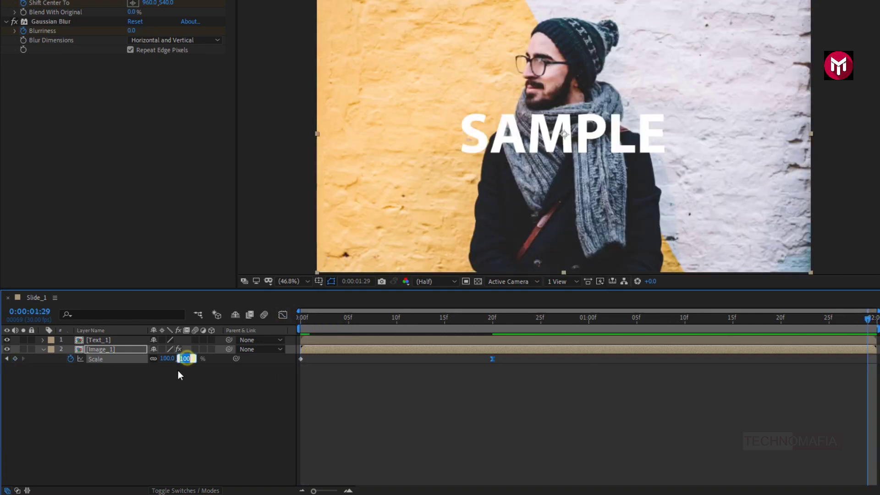
text(110)
key(Return)
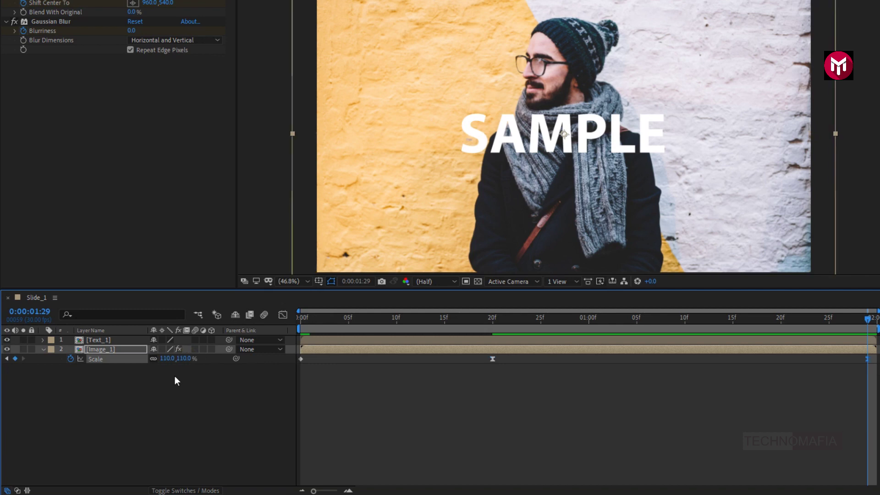
key(space)
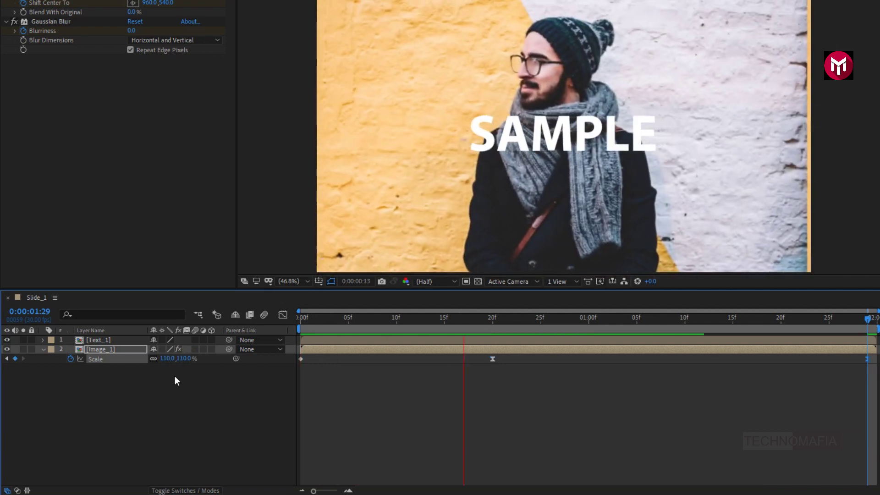
key(space)
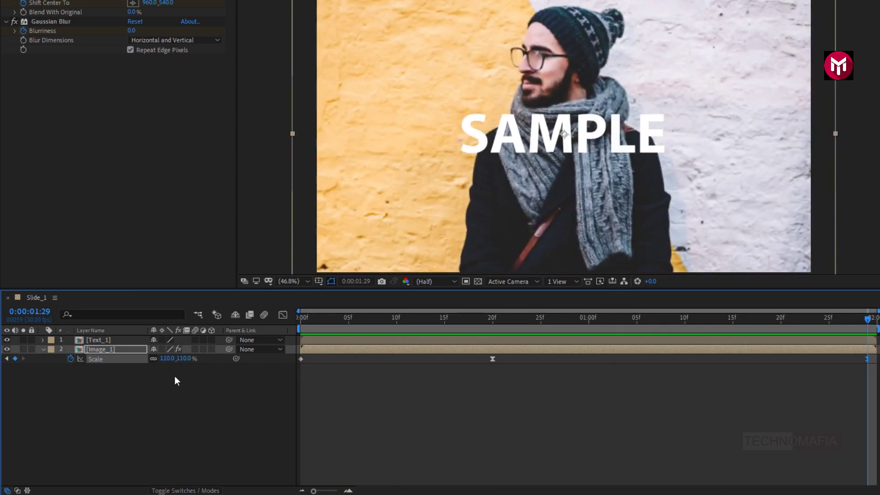
click(43, 349)
click(69, 379)
Draw a small horizontal rectangle as a new shape layer near the lower-left corner of the photo
key(comma)
key(comma)
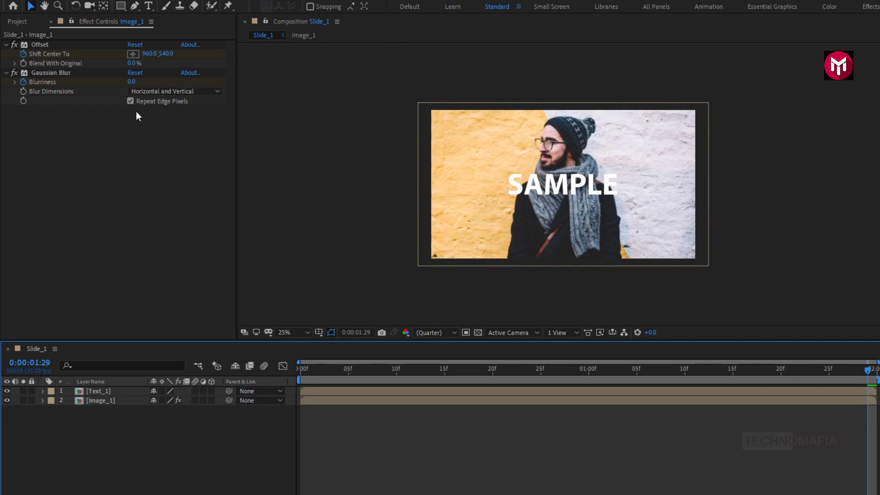
click(120, 7)
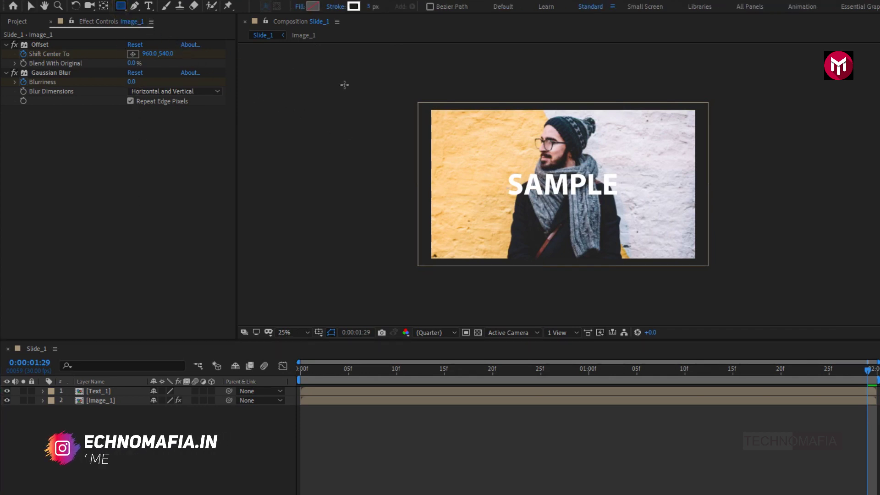
key(period)
key(period)
key(comma)
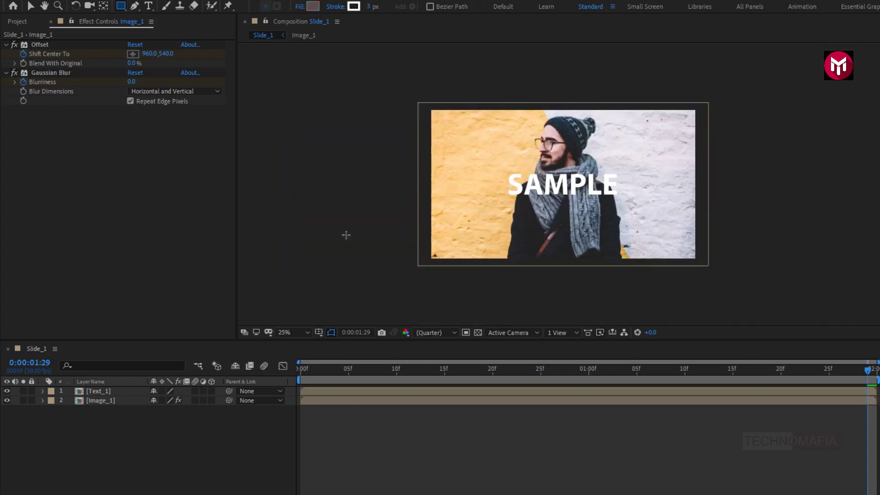
drag(521, 233, 457, 246)
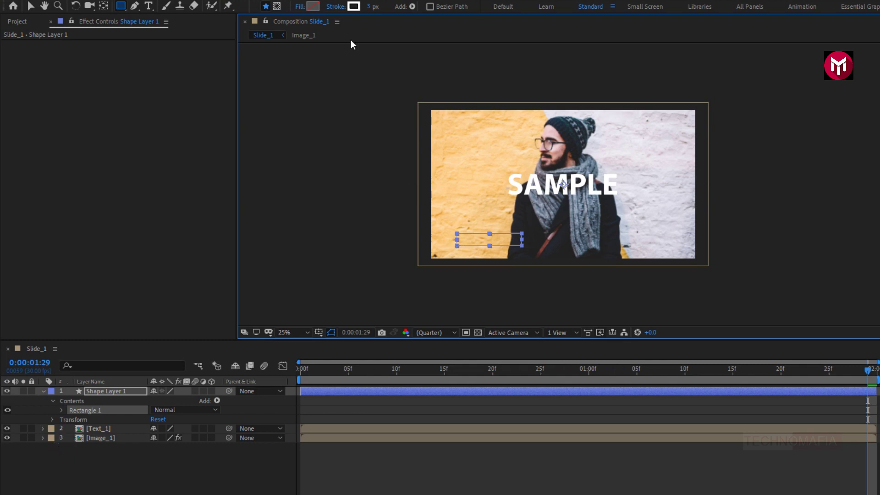
Remove the rectangle's stroke and switch its fill type to Solid Color
click(335, 8)
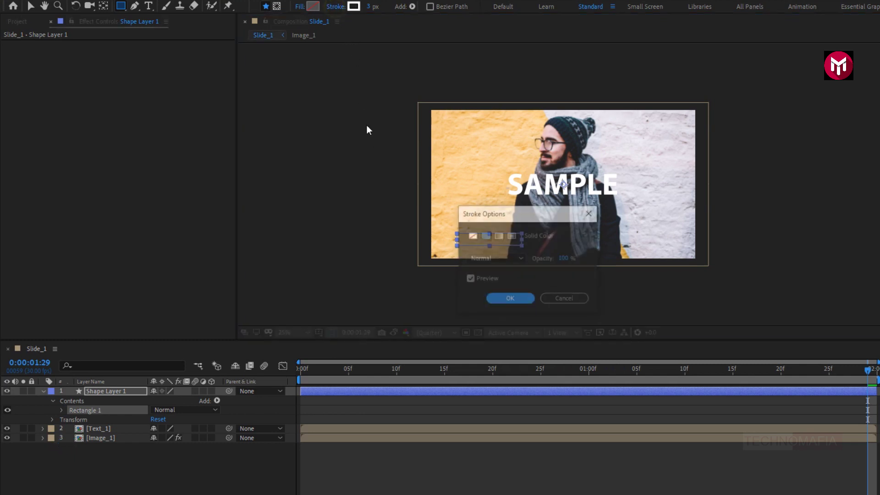
click(471, 236)
click(494, 299)
click(302, 6)
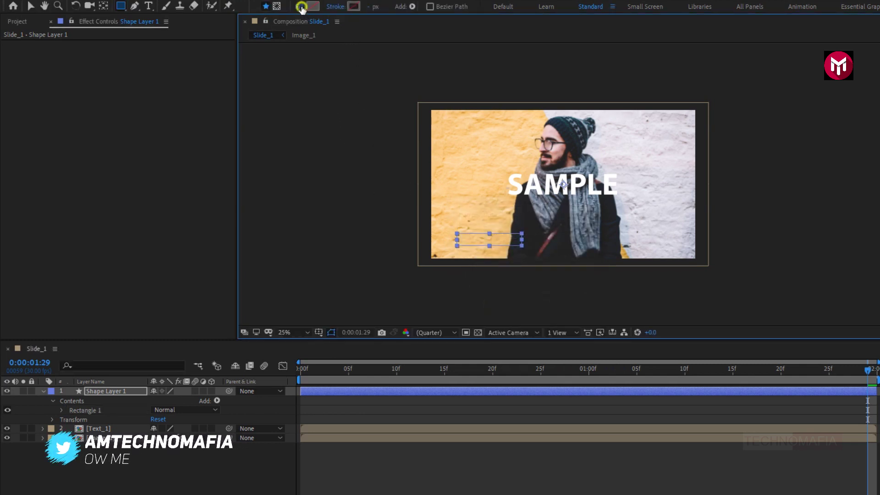
click(485, 236)
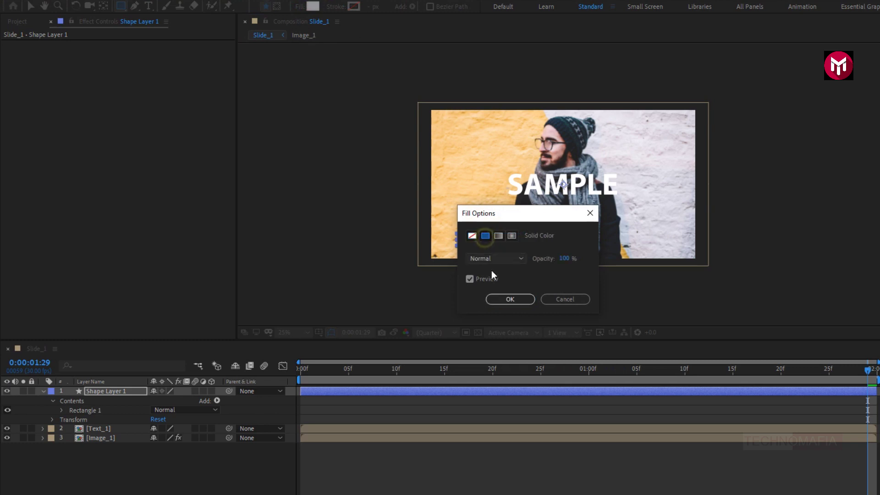
click(507, 299)
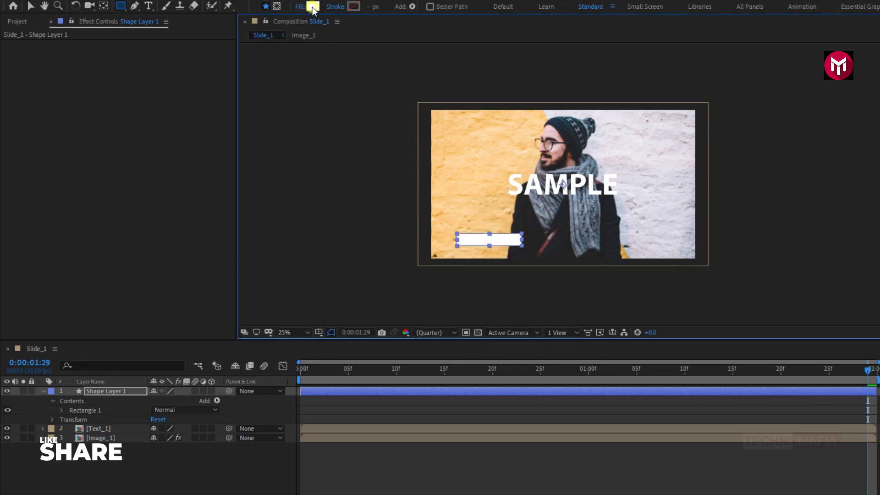
Change the rectangle's fill color to a dark orange
click(312, 7)
drag(545, 266, 547, 324)
drag(531, 295, 533, 220)
click(617, 200)
key(period)
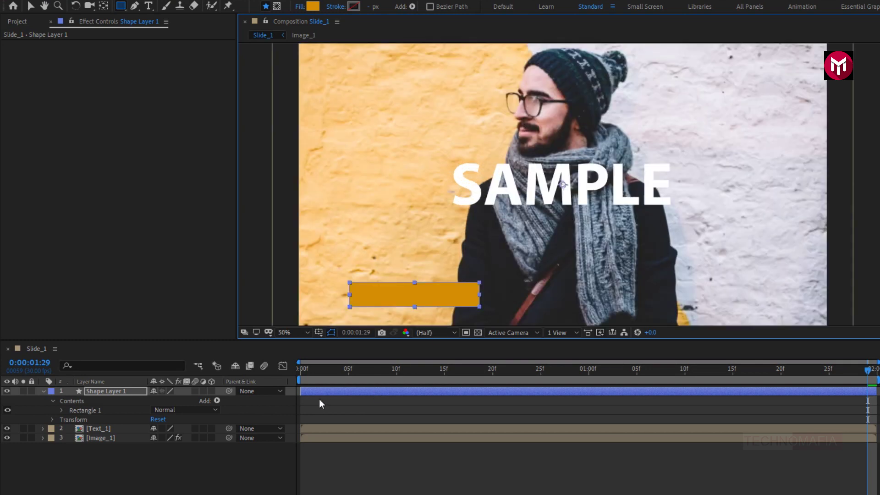
Collapse Shape Layer 1, show the layer mode options, and set its blending mode to Darken
click(90, 393)
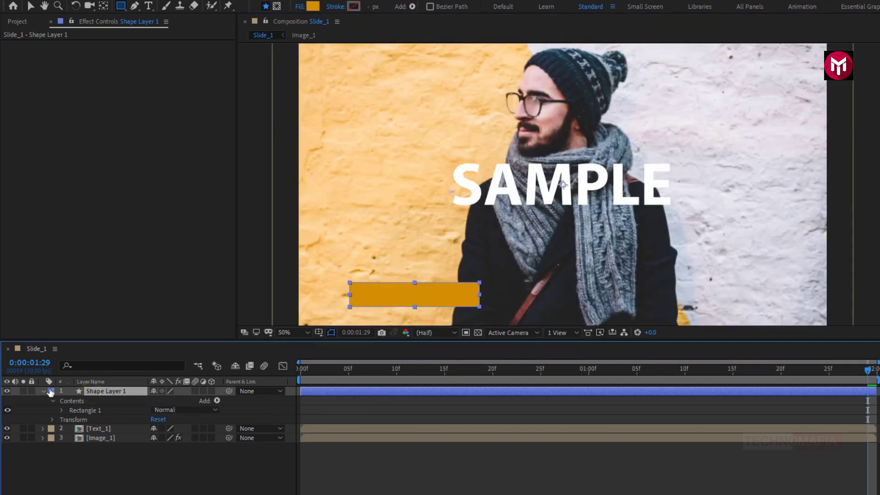
key(F2)
click(43, 393)
click(105, 390)
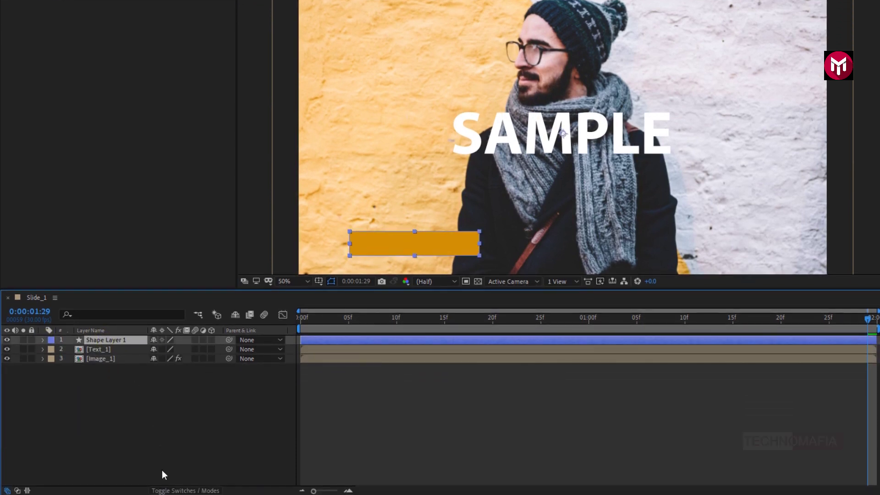
click(163, 489)
click(161, 340)
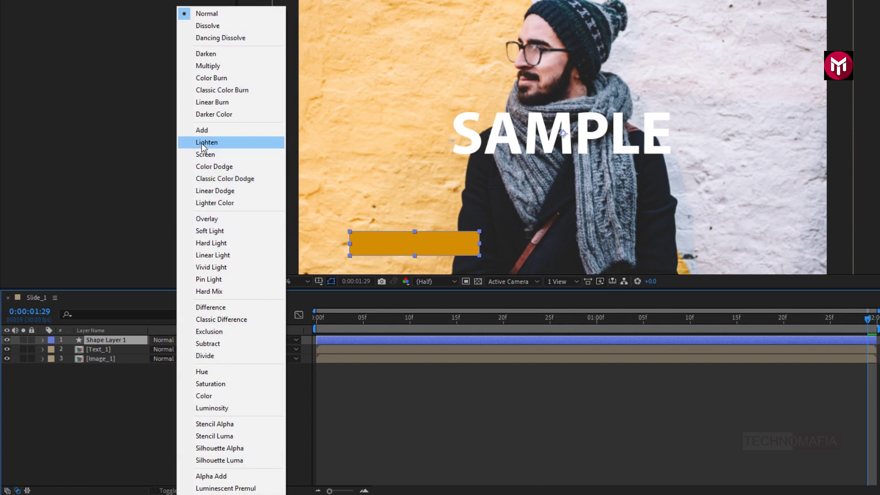
click(203, 55)
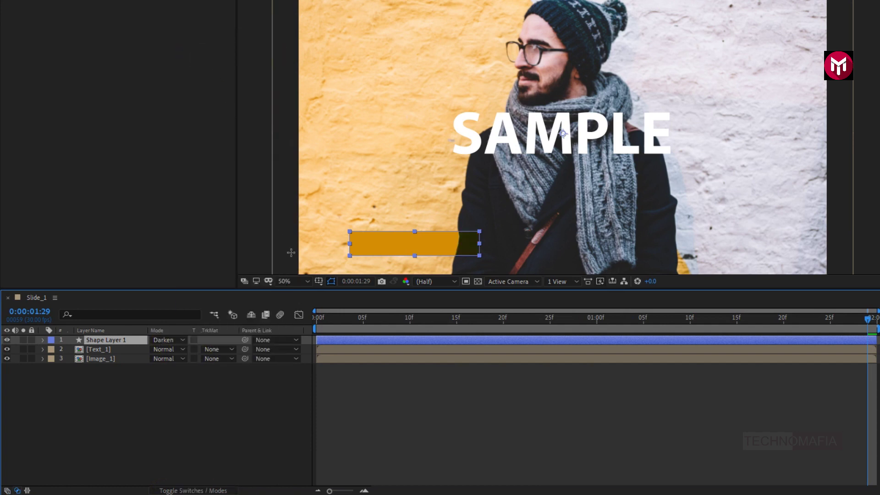
Trim the end of Shape Layer 1 to frame 10 and scrub through its opening frames
key(alt+bracketright)
click(362, 317)
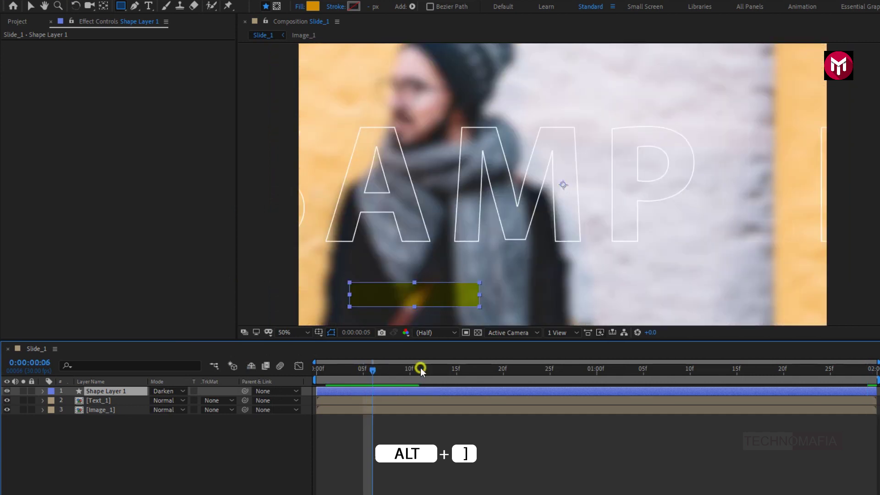
drag(381, 371, 411, 372)
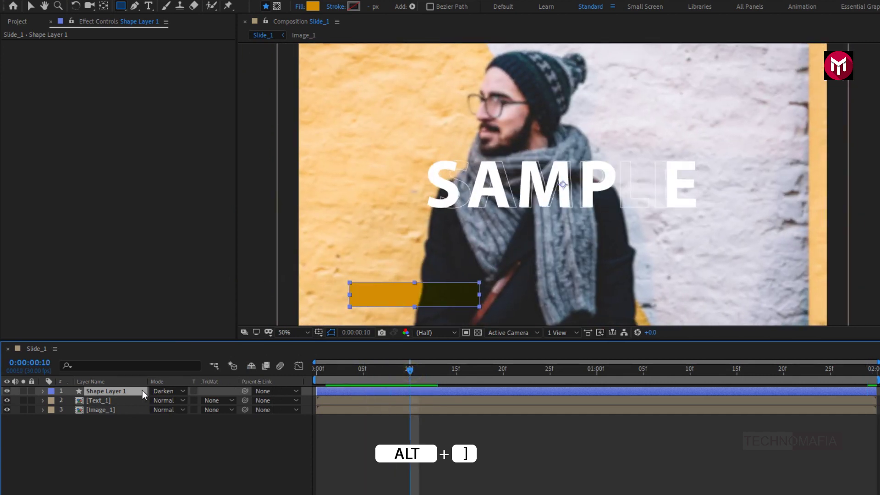
key(alt+bracketright)
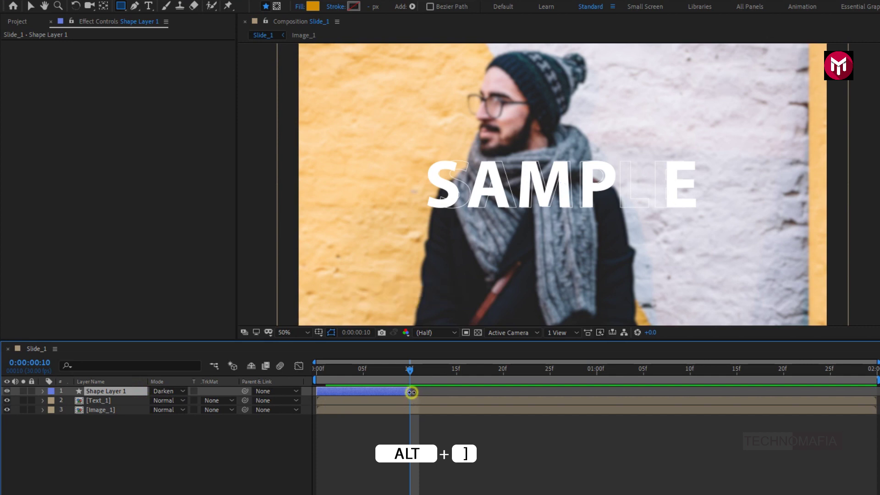
click(316, 370)
drag(317, 370, 393, 370)
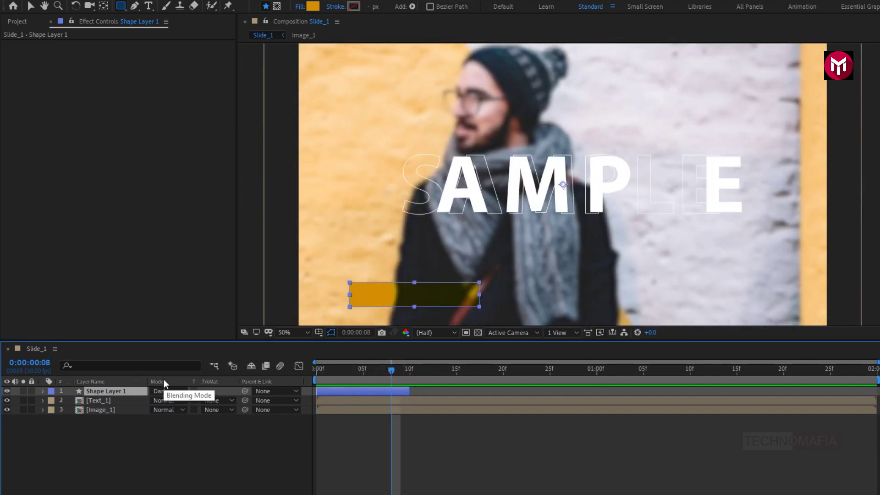
Duplicate Shape Layer 1, move the copy to the photo's upper-right area, and scrub the opening frames to check it
key(comma)
key(comma)
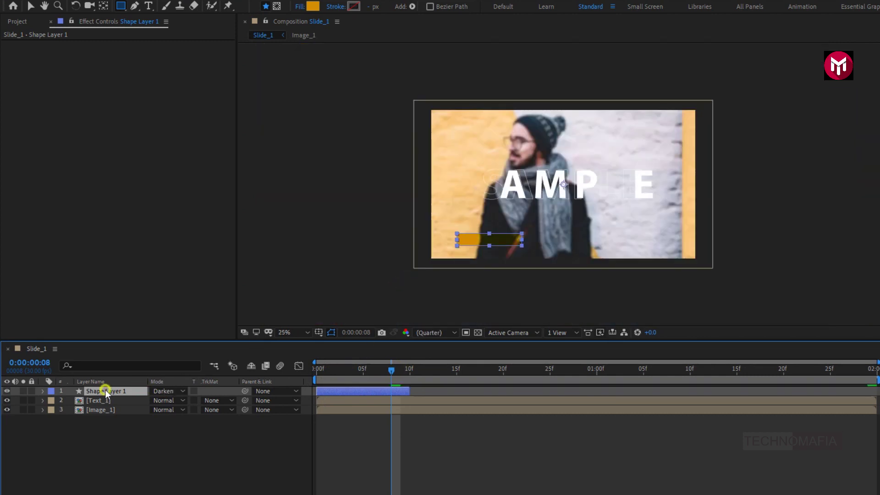
key(ctrl+d)
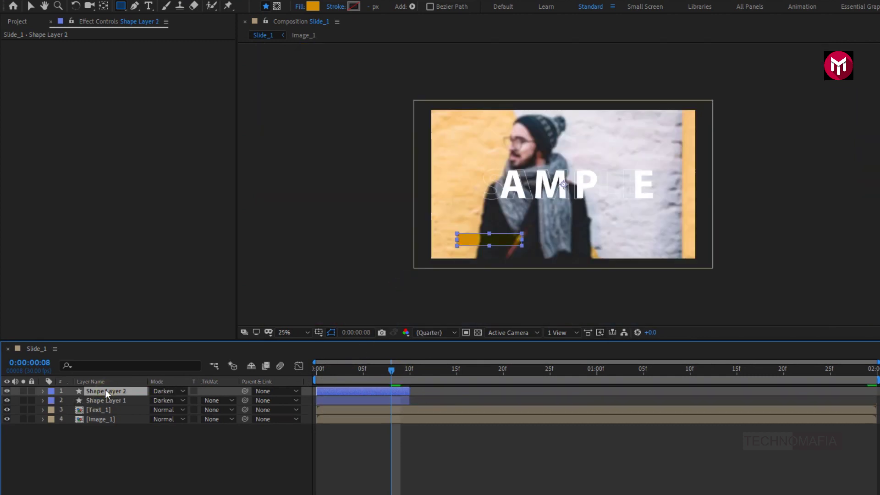
key(v)
drag(484, 242, 615, 135)
key(Return)
drag(320, 369, 382, 361)
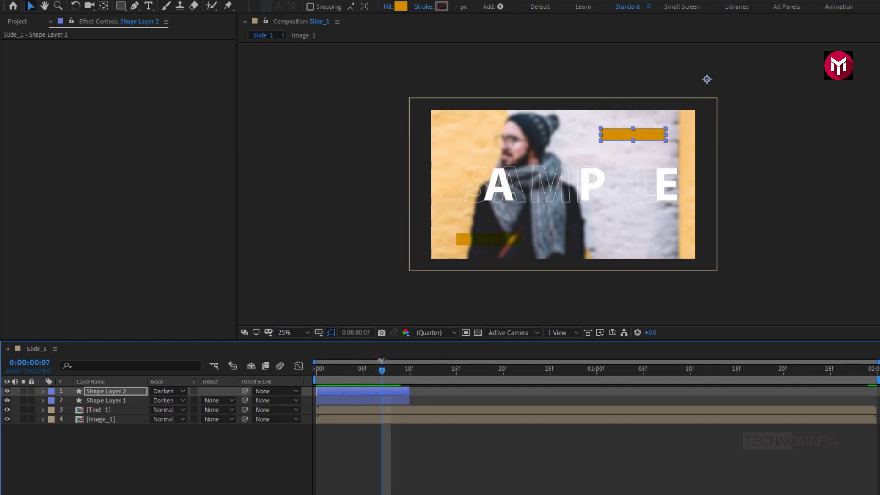
Draw a tall orange rectangle near the photo's left edge as a new shape layer
click(217, 472)
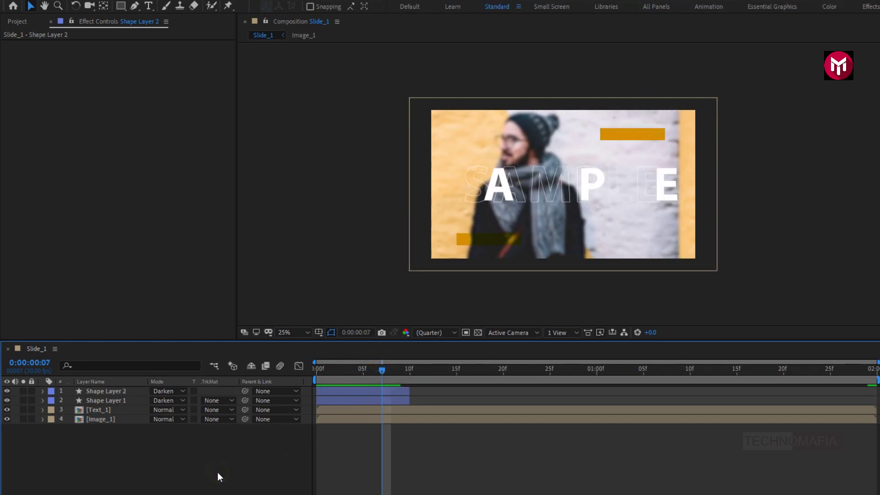
click(121, 5)
drag(443, 172, 463, 225)
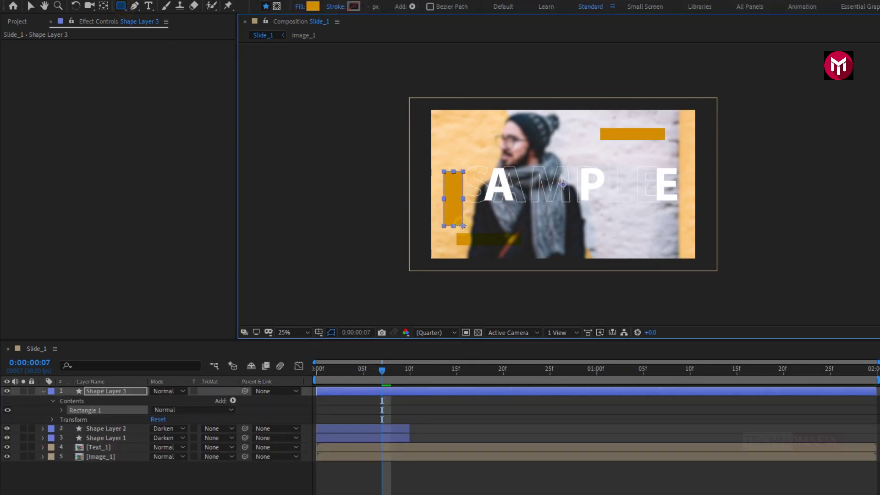
Trim the end of Shape Layer 3 to frame 10, check the opening frames, and collapse the layer
click(409, 371)
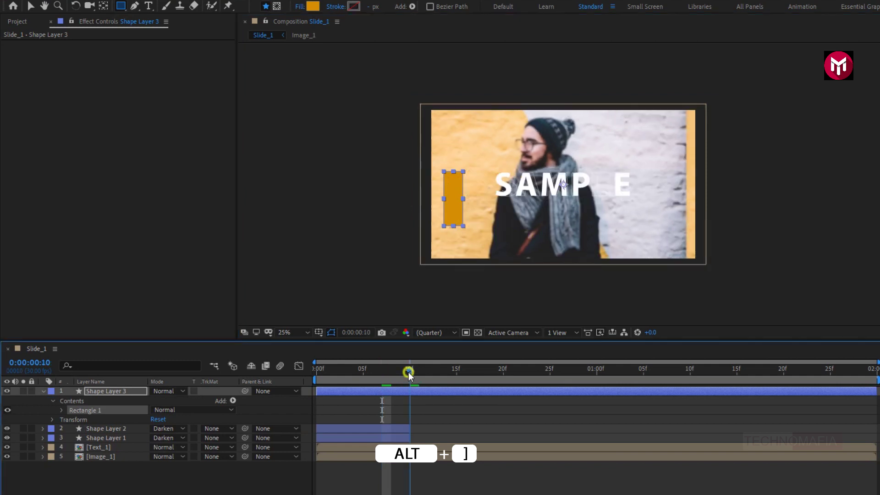
key(alt+])
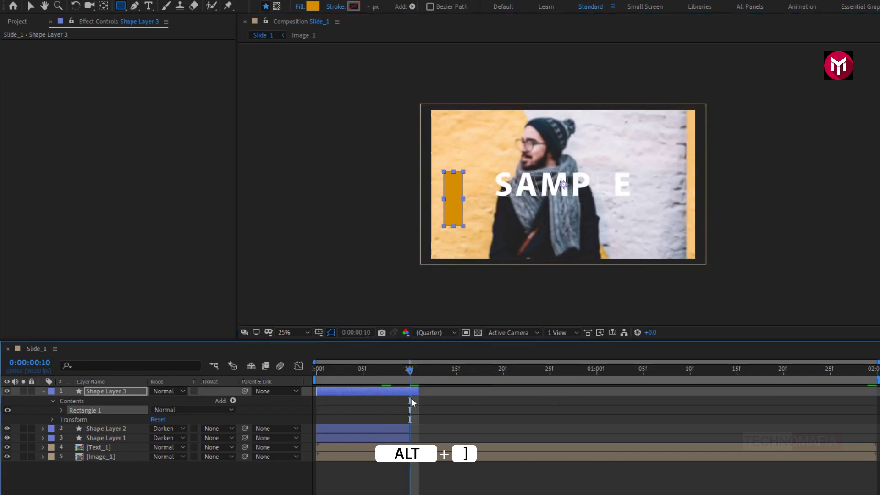
click(411, 391)
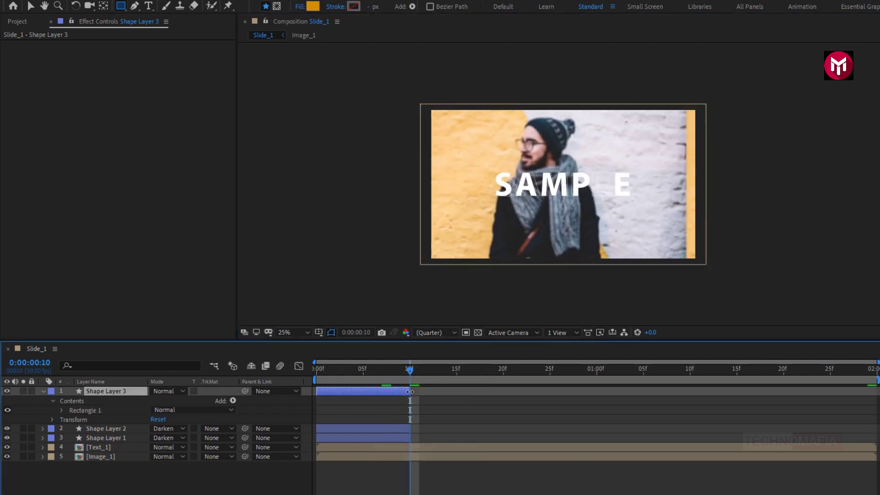
drag(323, 370, 391, 371)
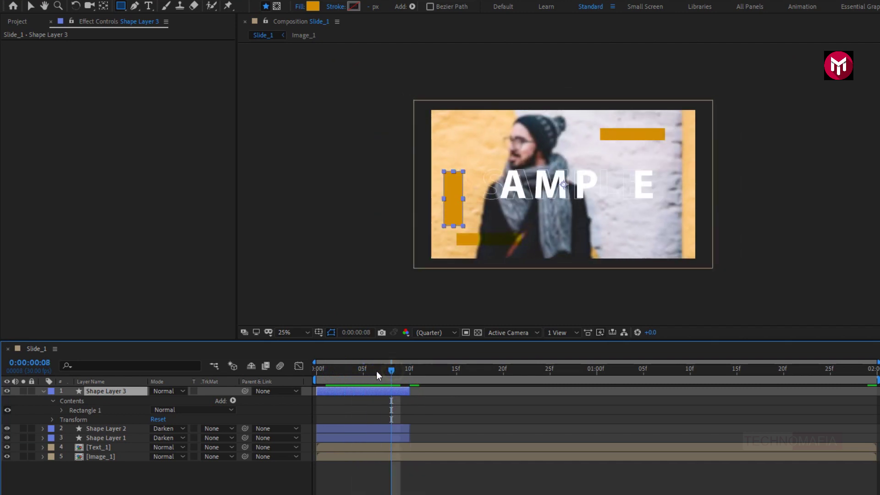
click(43, 392)
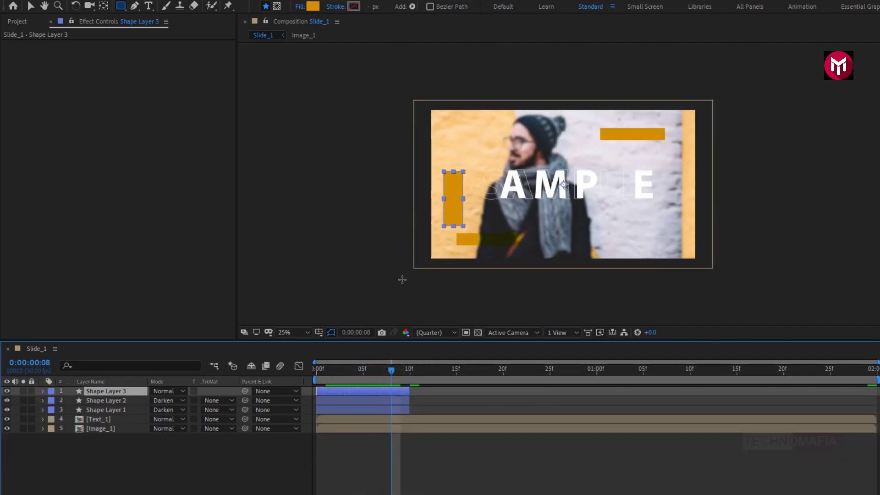
Stagger the bars in time, starting Shape Layer 1 at frame 3, Shape Layer 3 at frame 9 and Shape Layer 2 at frame 20
key(period)
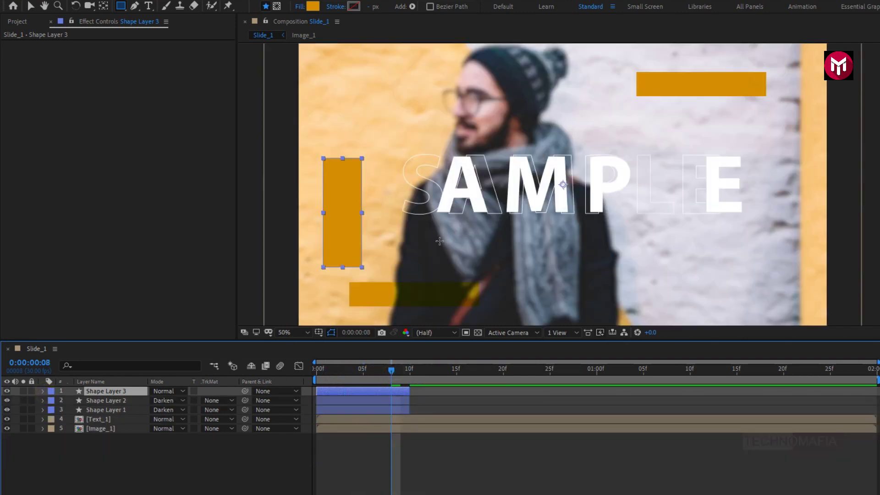
click(370, 401)
drag(363, 401, 548, 405)
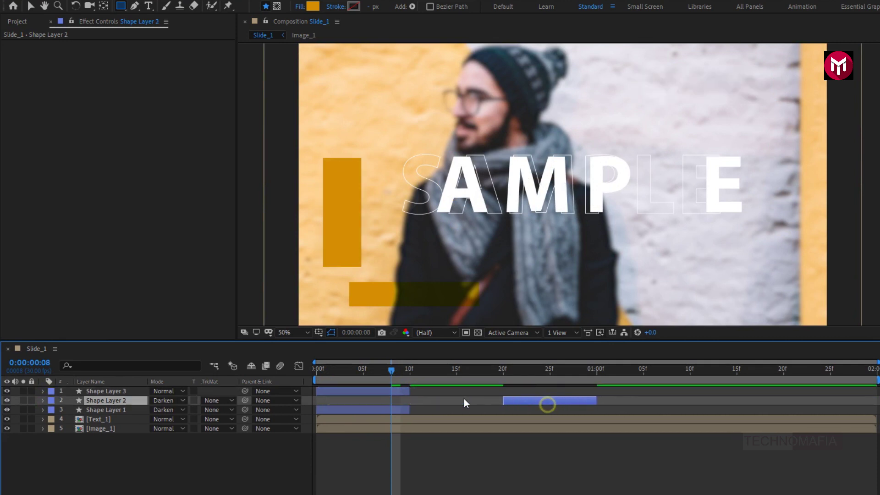
drag(368, 390, 449, 388)
mouse_move(384, 405)
mouse_down()
mouse_move(403, 408)
mouse_move(395, 403)
mouse_up()
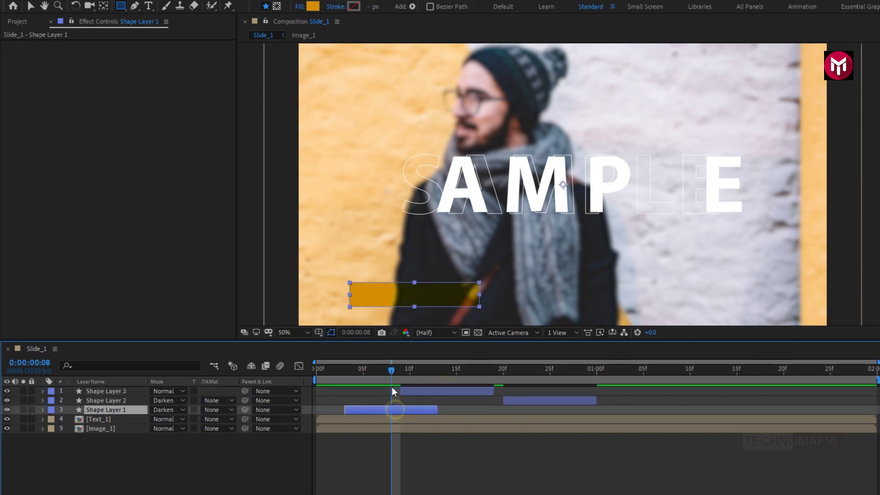
drag(391, 370, 549, 387)
Draw a large circle over the photo's right side, extending past its edge, as a new shape layer at frame 25
click(206, 461)
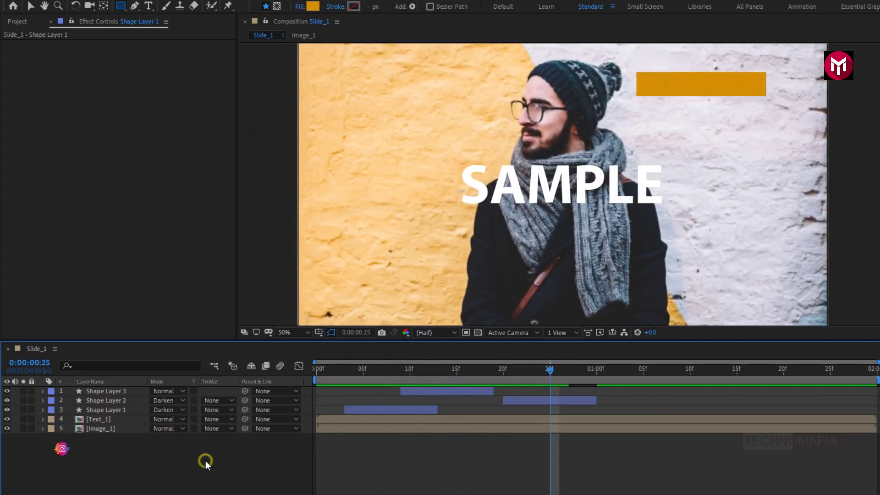
key(comma)
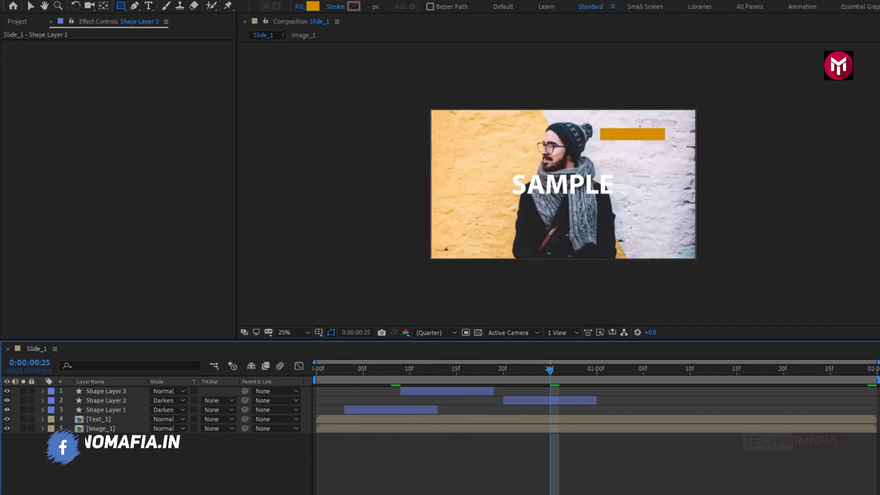
drag(121, 6, 161, 35)
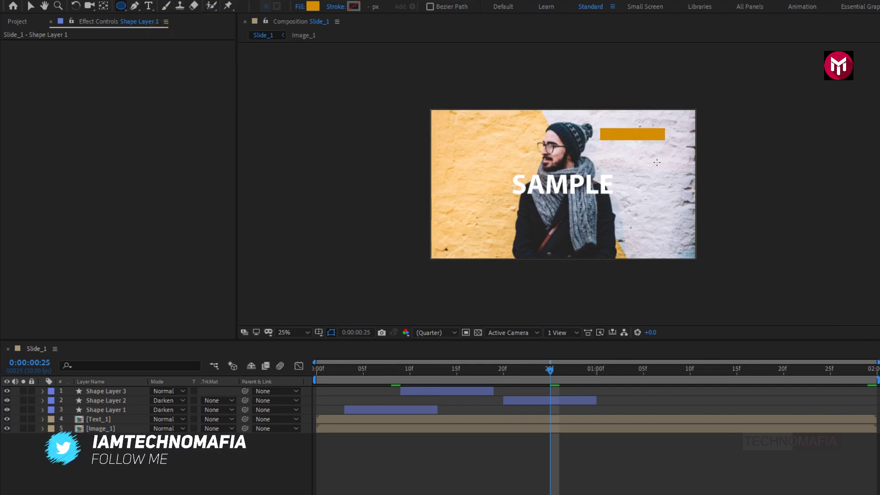
mouse_move(657, 162)
mouse_down()
mouse_move(588, 238)
mouse_move(550, 260)
mouse_move(585, 236)
mouse_move(591, 209)
mouse_move(577, 218)
mouse_up()
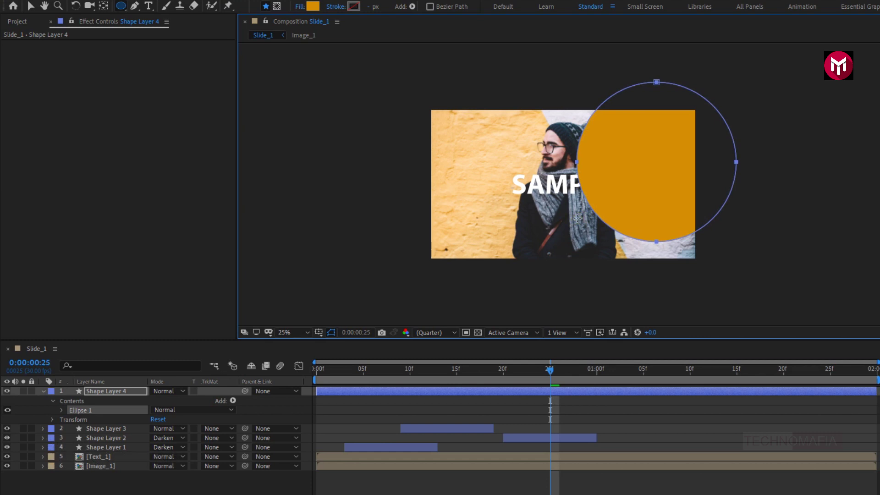
Set the circle's fill to None and give it a solid stroke 91 px wide
click(302, 8)
click(472, 235)
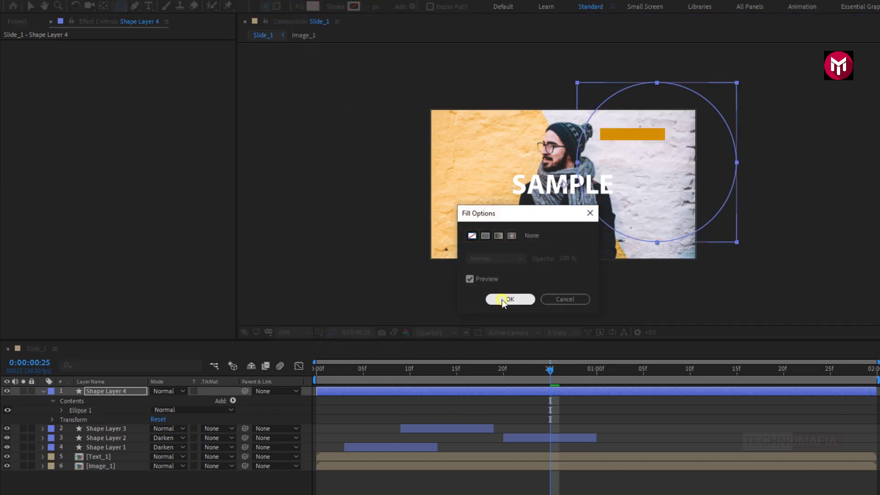
click(504, 300)
click(336, 6)
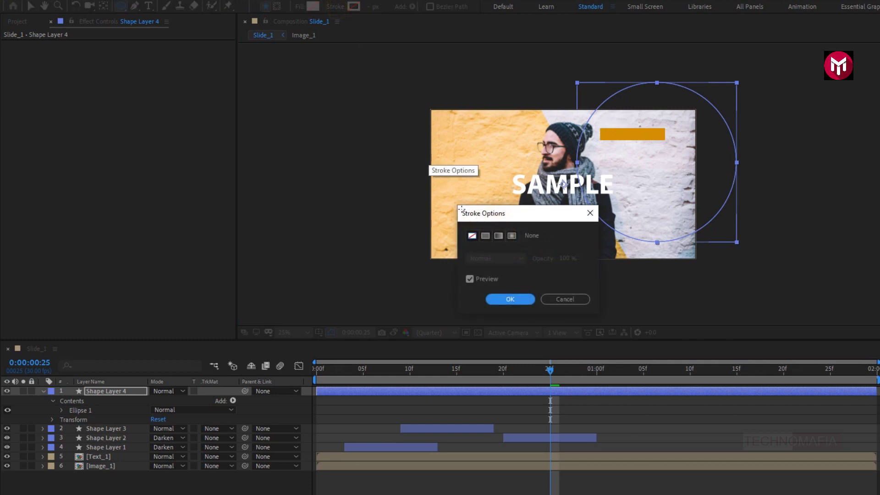
click(484, 236)
click(498, 298)
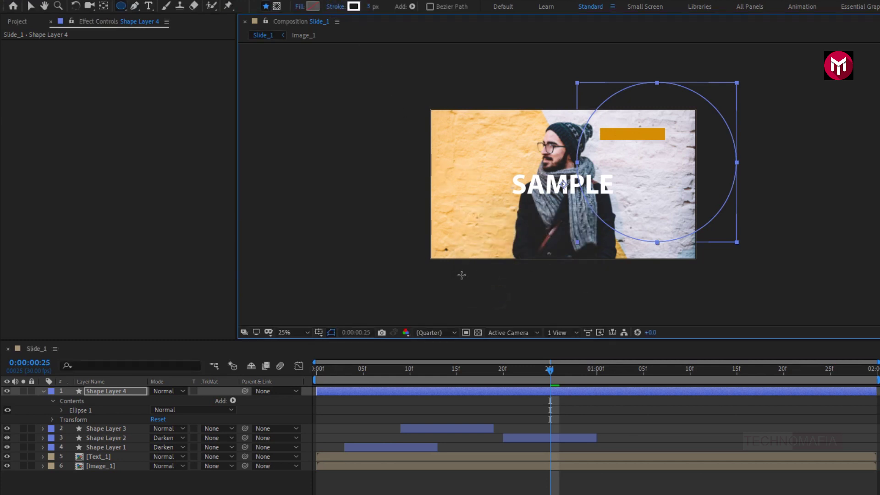
drag(370, 8, 413, 3)
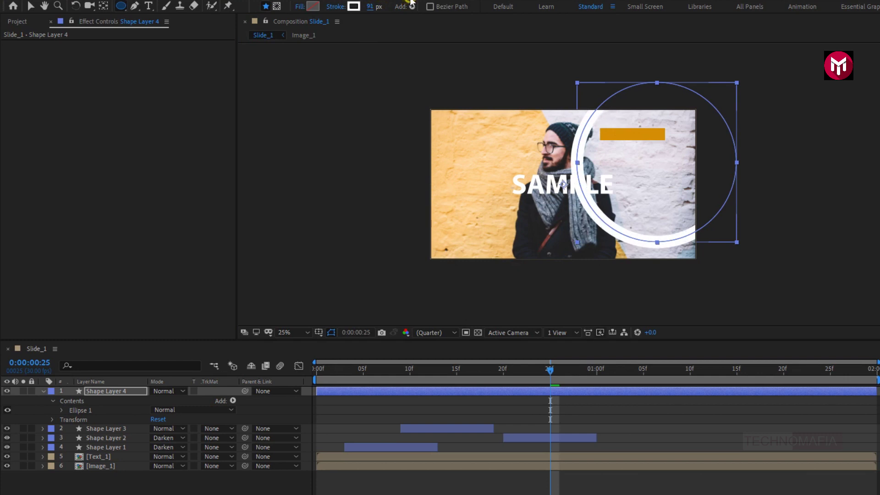
Change the circle's stroke color to the orange sampled from the upper-right bar
click(353, 7)
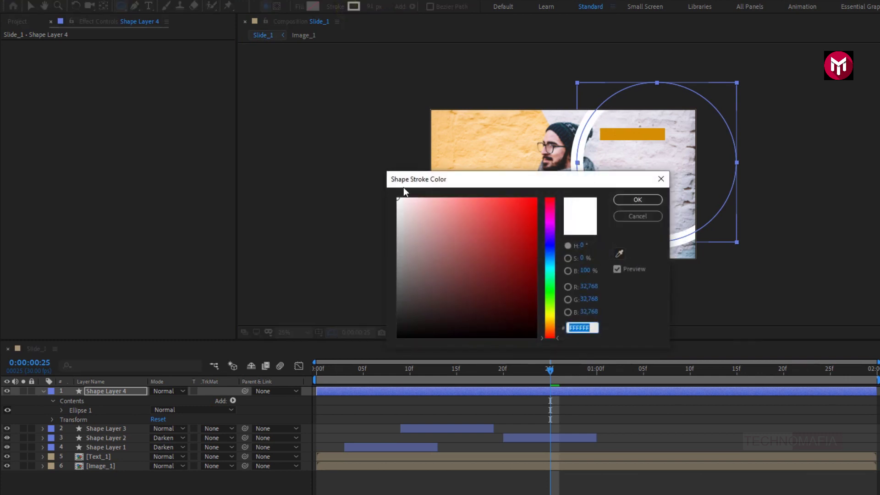
click(546, 318)
drag(547, 319, 547, 323)
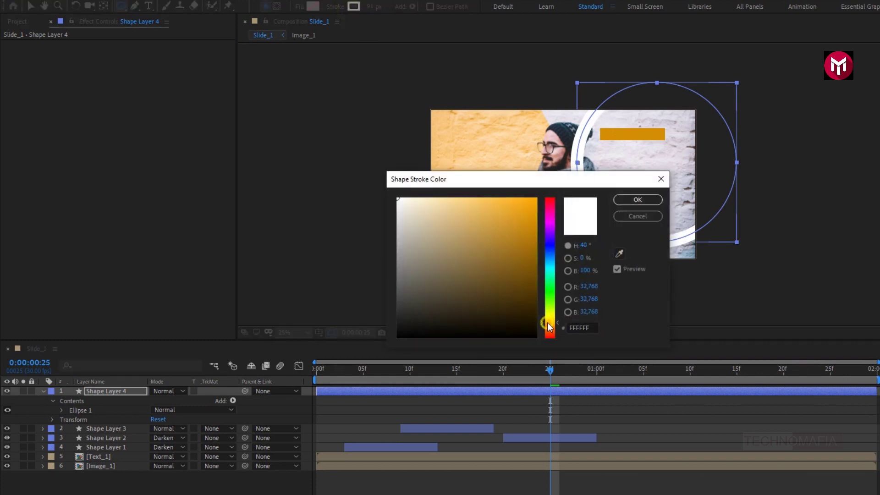
click(619, 253)
click(636, 133)
click(638, 200)
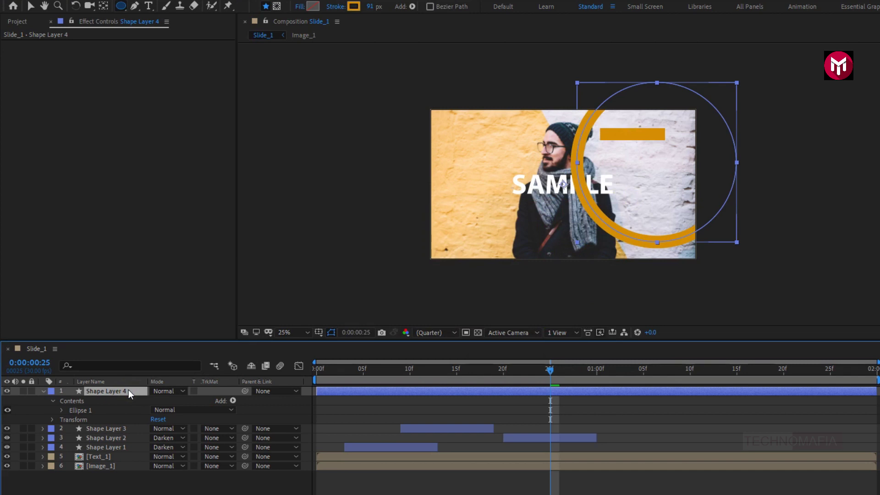
Add Trim Paths to Ellipse 1 in Shape Layer 4
click(62, 411)
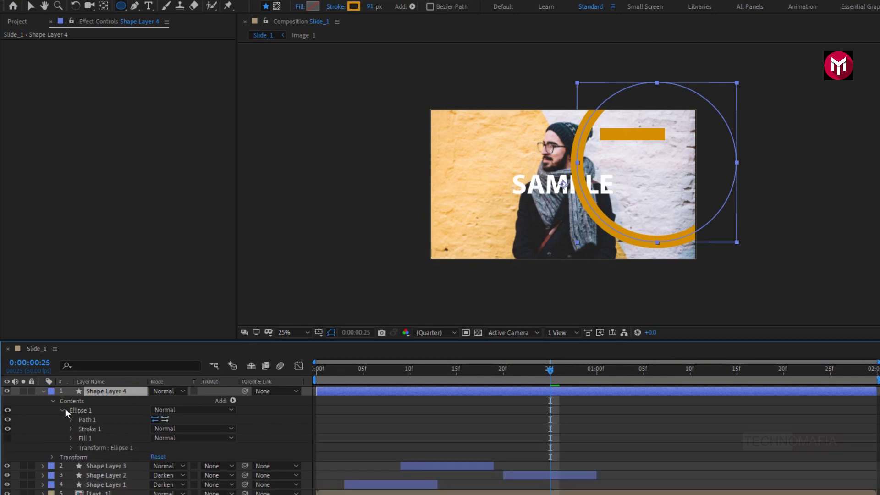
click(65, 409)
click(61, 412)
click(79, 410)
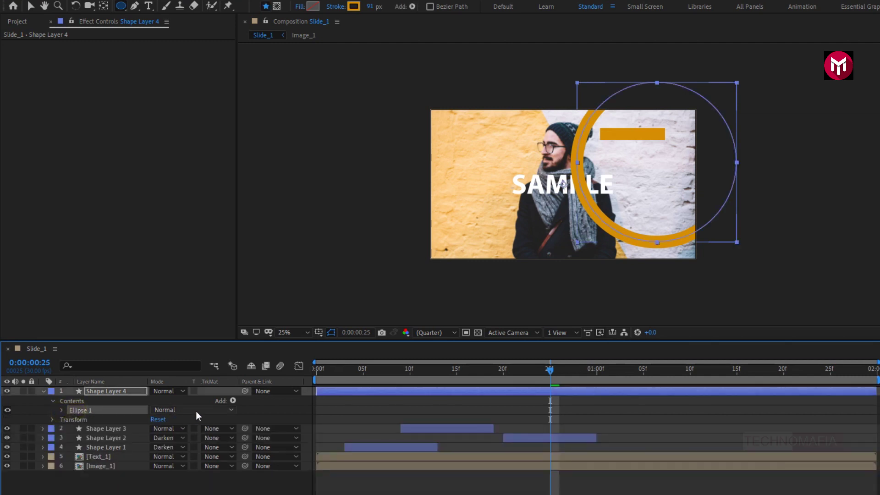
click(233, 401)
click(271, 340)
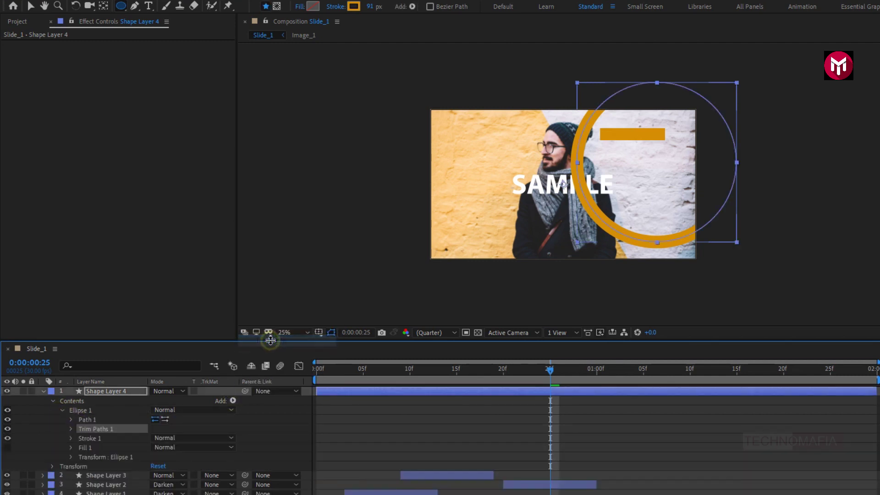
Animate the Trim Paths Start from 0% at frame 0 to 100% at frame 10
click(317, 370)
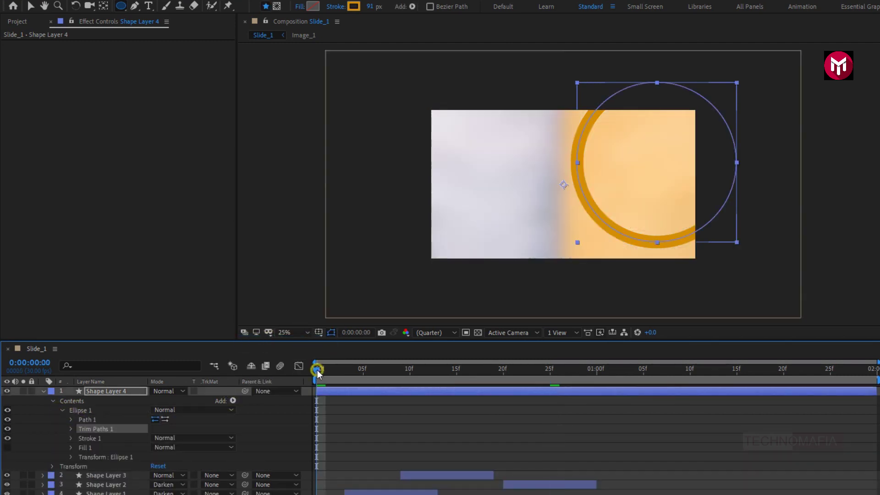
click(70, 429)
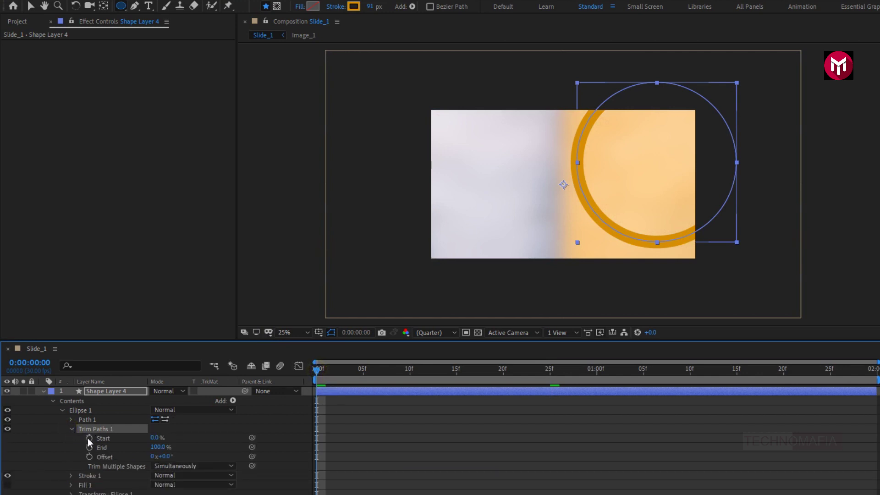
click(89, 438)
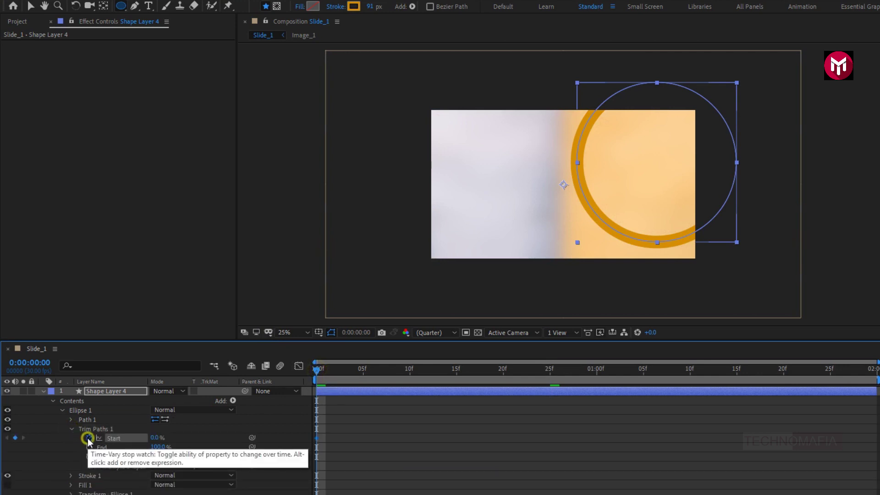
click(362, 373)
drag(365, 371, 409, 372)
drag(154, 439, 234, 435)
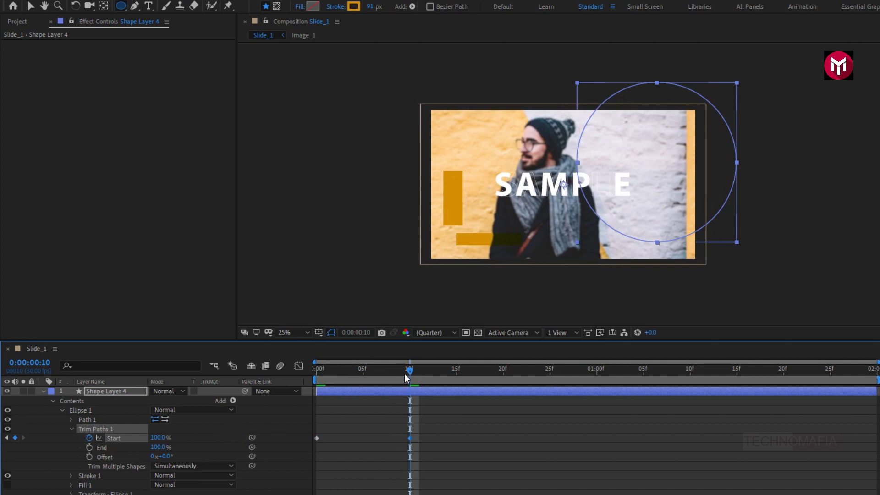
Animate the Trim Paths End from 100% at frame 10 to 0% at frame 20, and return to the first frame
click(88, 448)
click(503, 369)
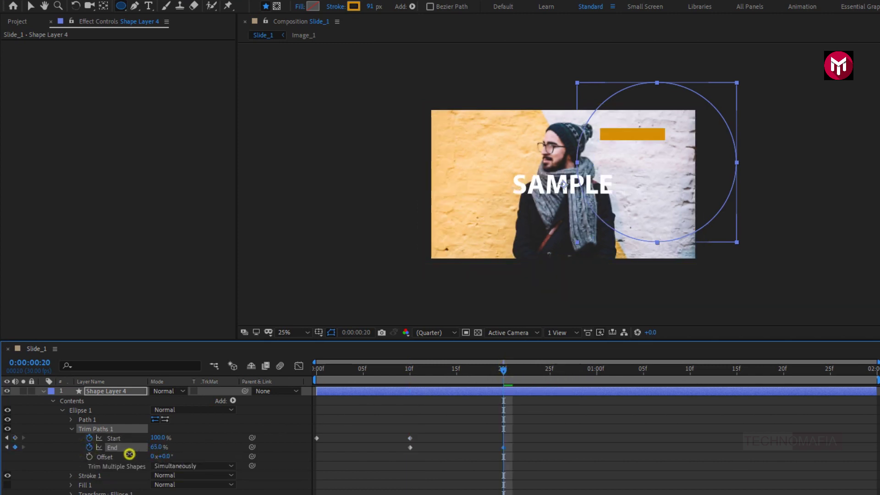
drag(139, 454, 86, 456)
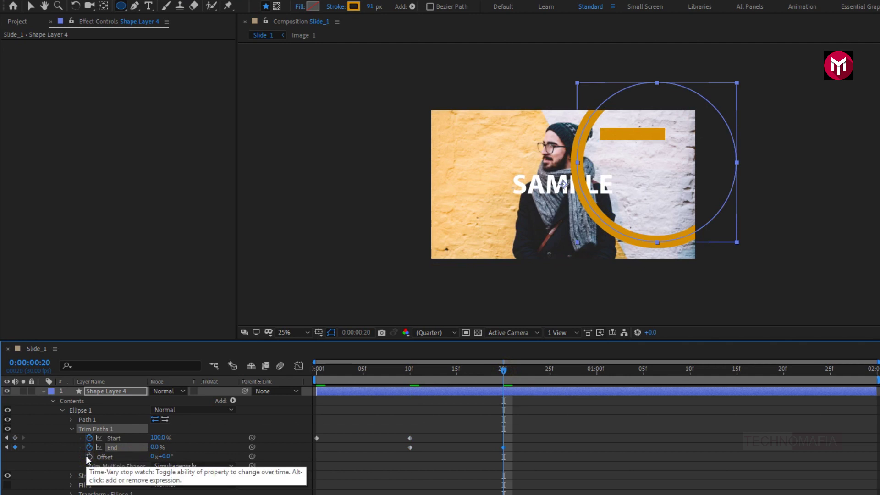
click(314, 370)
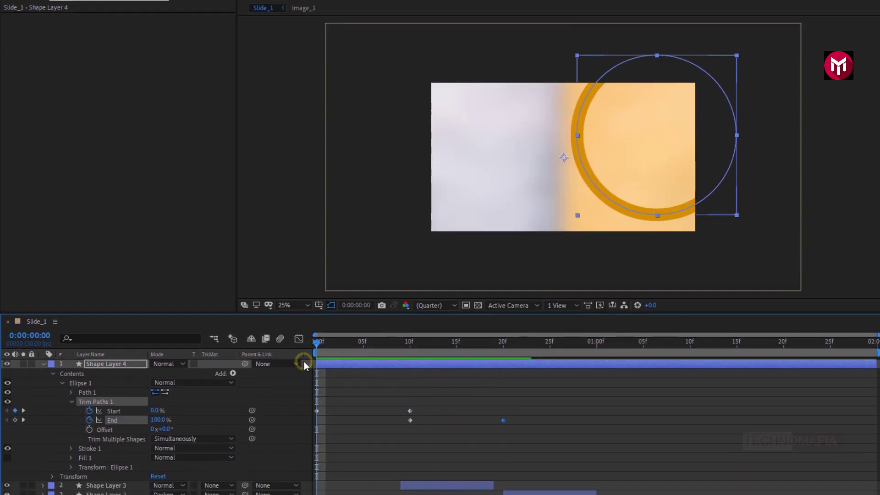
Apply Easy Ease to the Start and End keyframes at frame 10
drag(415, 381, 409, 400)
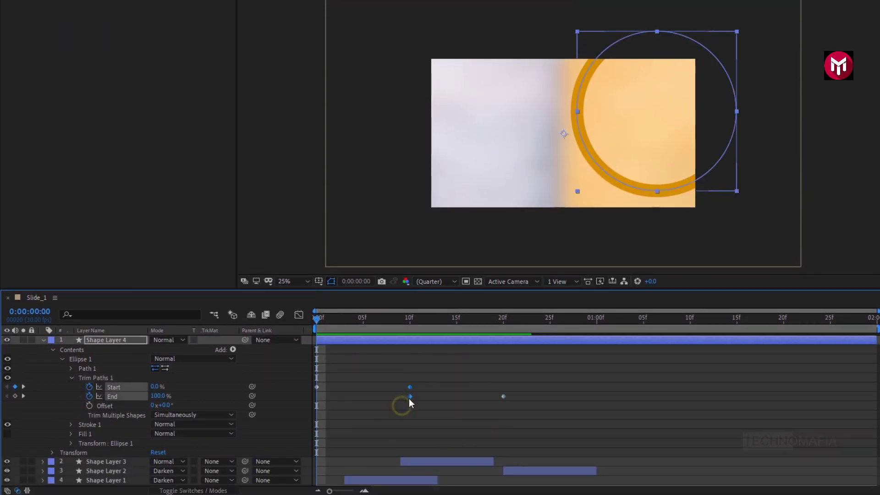
right_click(409, 397)
mouse_move(472, 388)
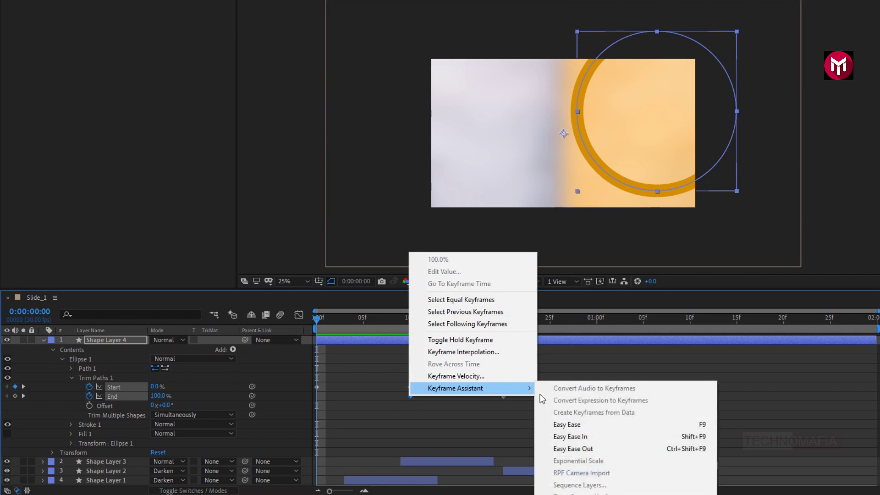
click(561, 421)
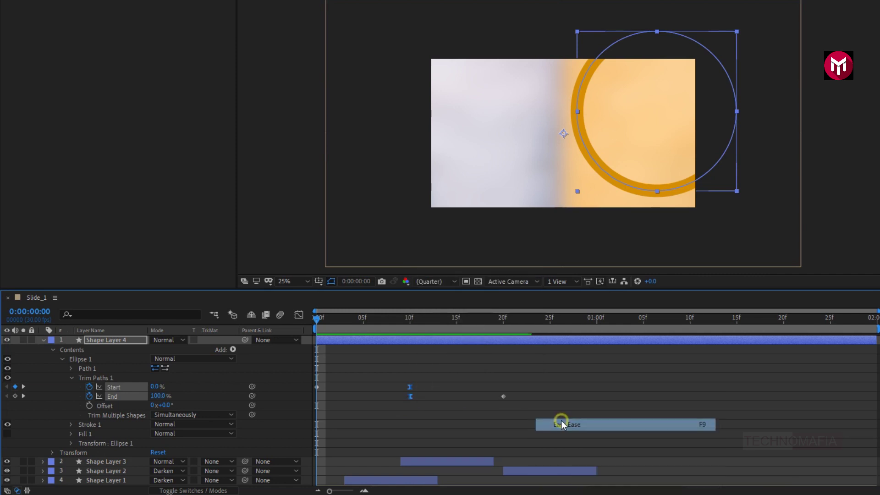
Lengthen the easing on both sides of frame 10 in the speed graph of Start and End
click(299, 316)
drag(392, 405, 364, 402)
drag(426, 434, 463, 433)
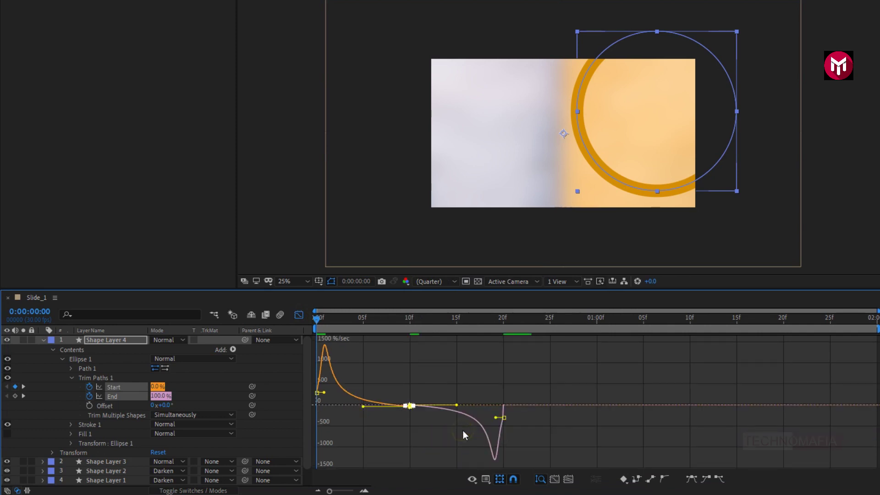
Trim the ring layer, Shape Layer 4, to end at the one-second mark and shift it to start at frame 20
click(298, 315)
click(43, 340)
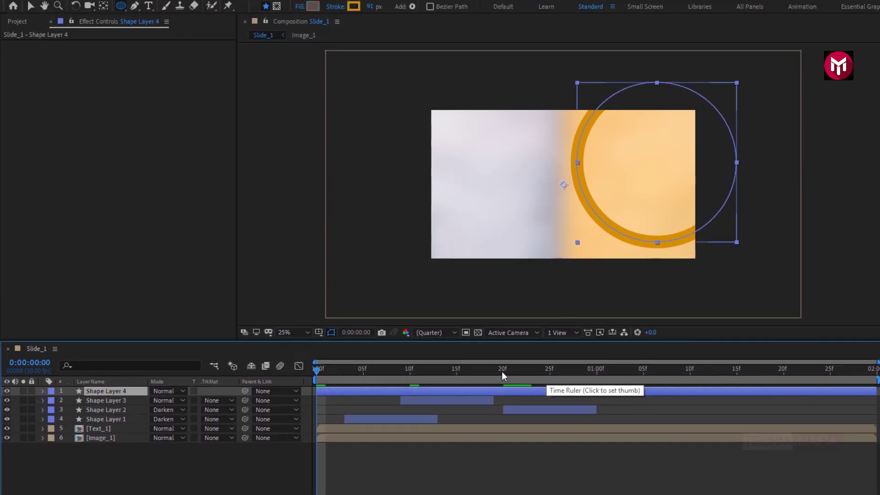
click(595, 371)
key(alt+bracketright)
key(alt+bracketright)
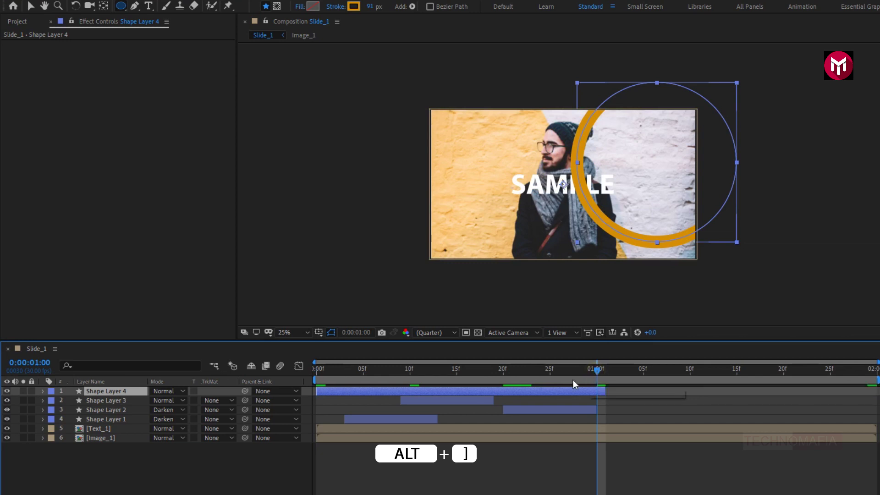
drag(434, 391, 595, 388)
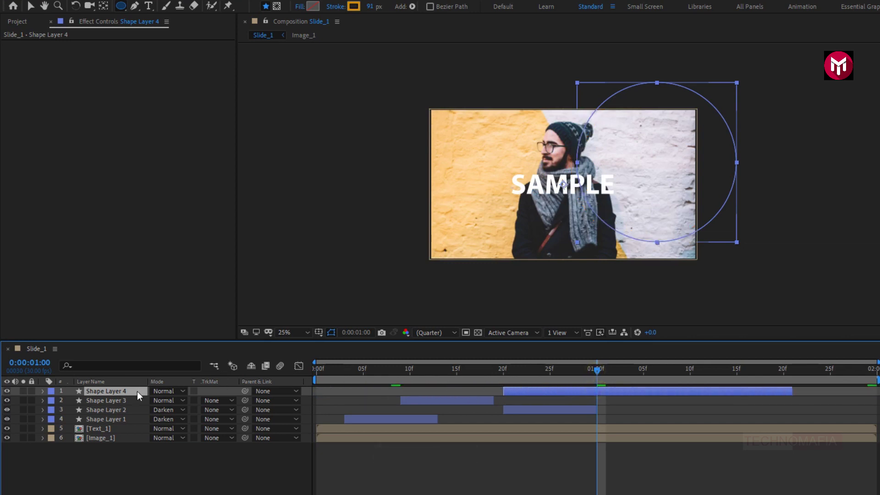
Set the ring layer's Position to 1410, 149 toward the frame's upper-right corner and preview the animation
key(p)
drag(175, 401, 387, 387)
drag(177, 400, 122, 403)
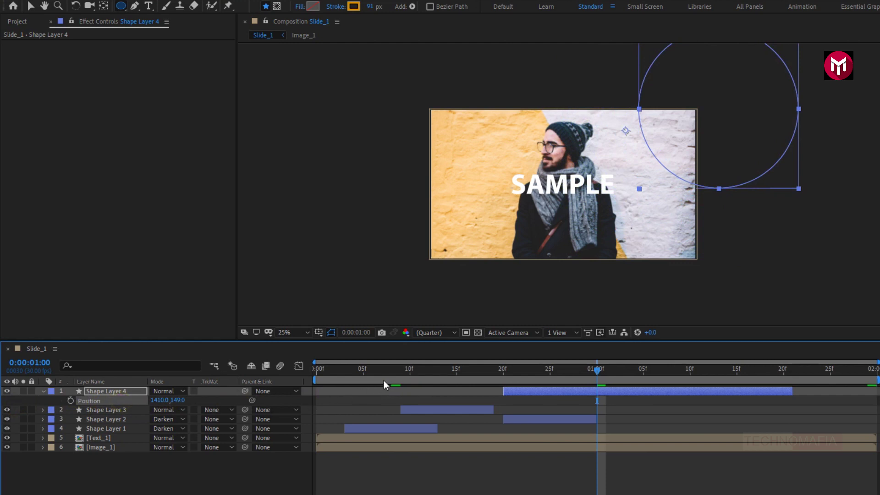
click(41, 391)
key(space)
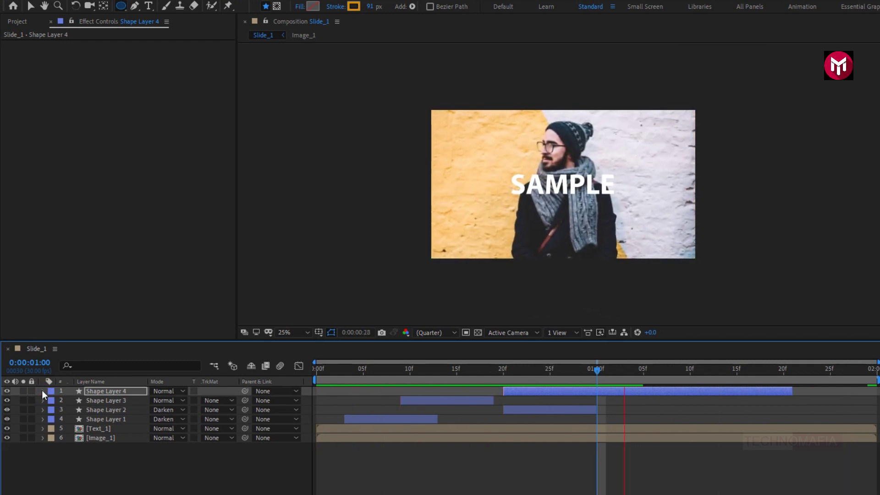
key(space)
Create a new 1920 × 1080 px solid layer named Grid
click(104, 464)
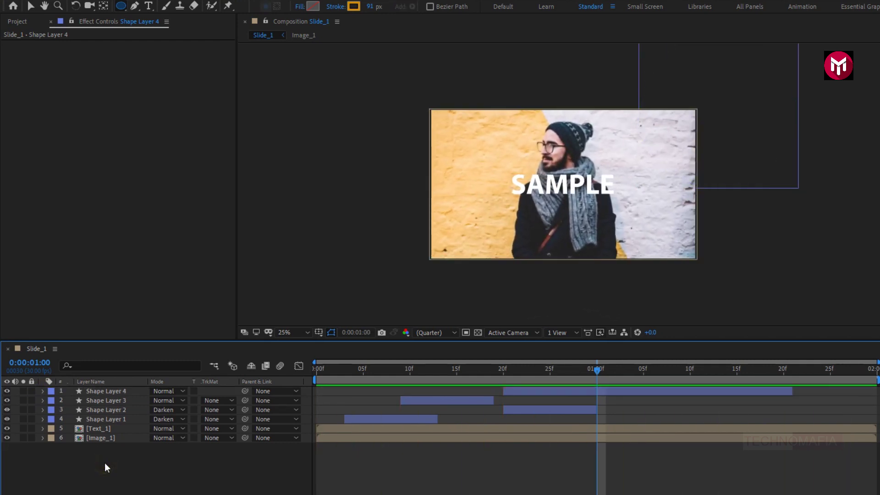
right_click(105, 463)
mouse_move(243, 343)
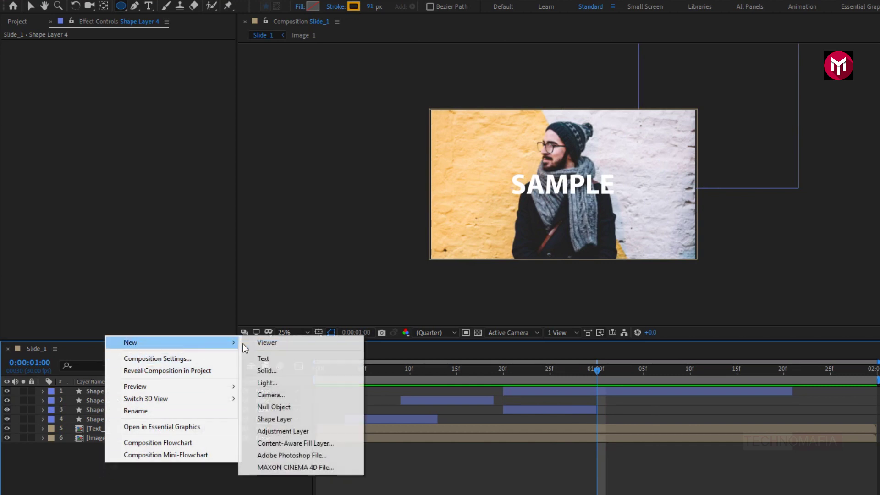
click(282, 371)
text(Grid)
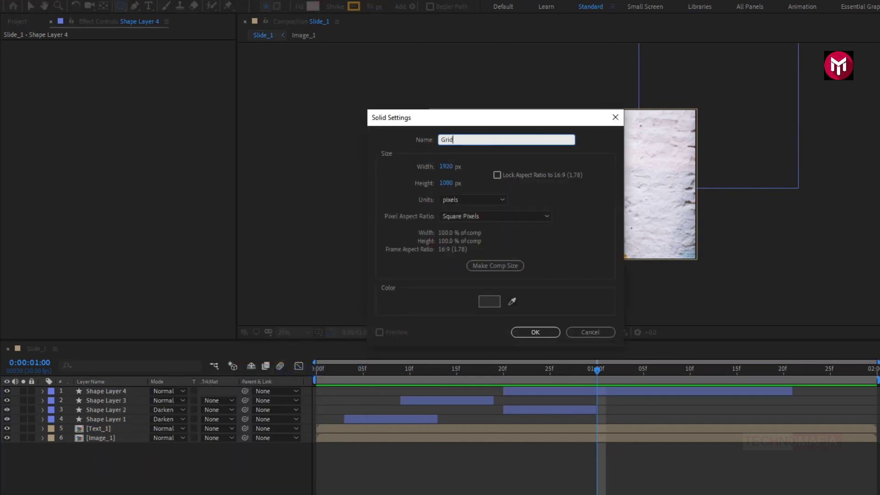
click(533, 331)
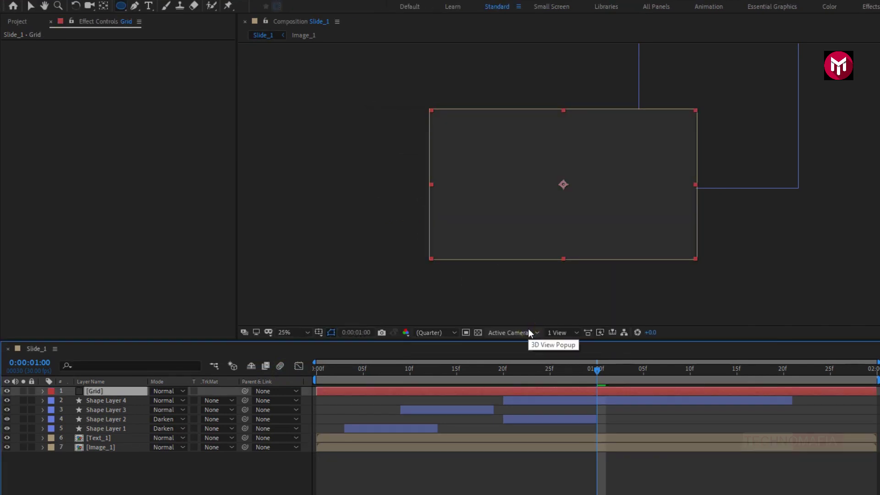
Fit the composition in the viewer and apply the Grid effect to the Grid solid
key(period)
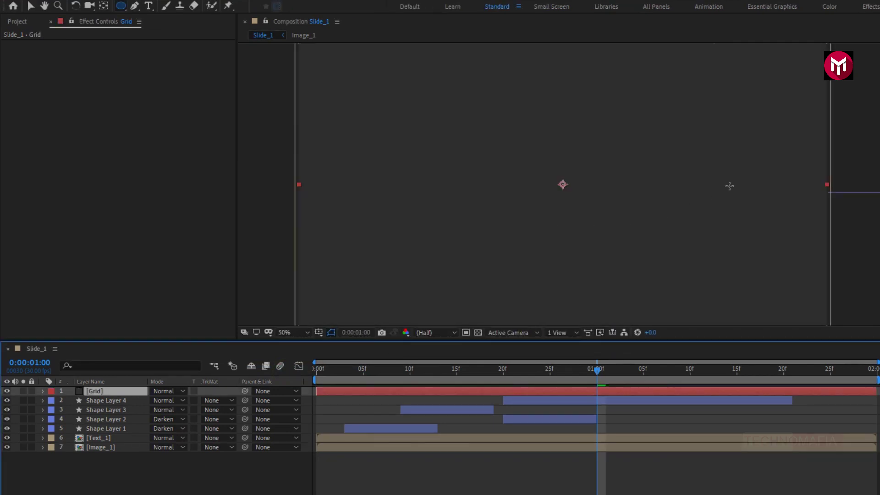
click(307, 332)
click(310, 355)
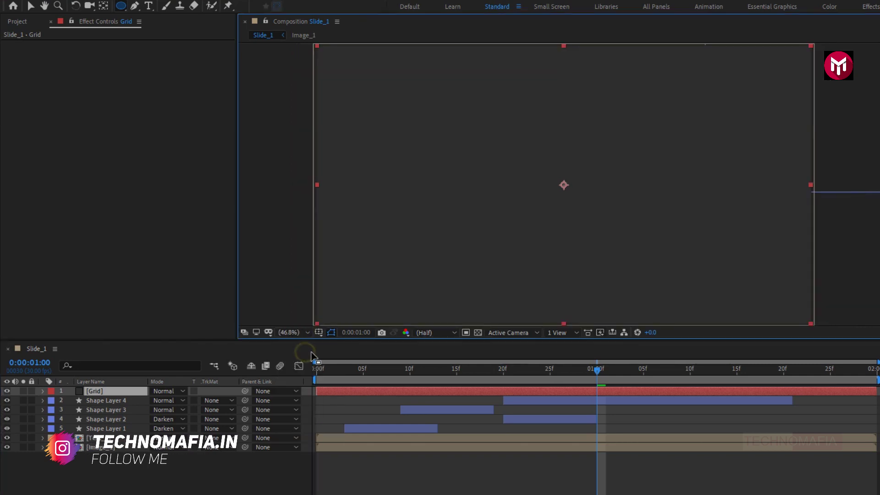
click(878, 46)
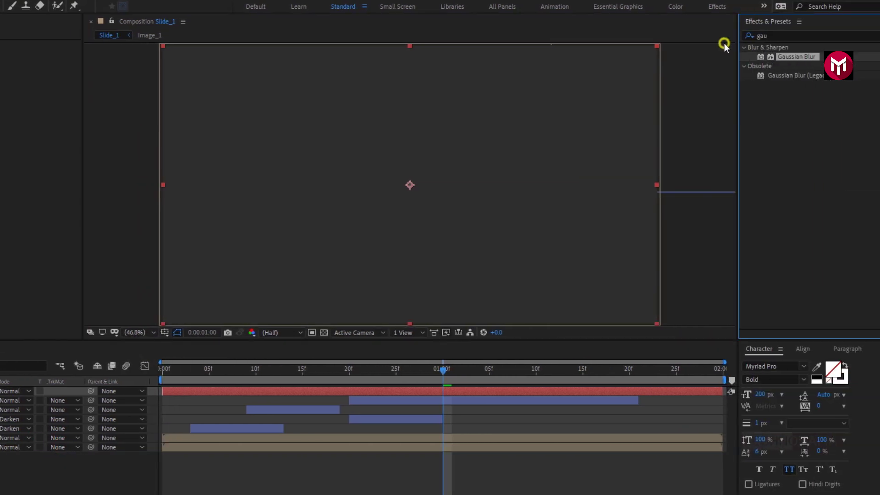
double_click(762, 36)
text(grid)
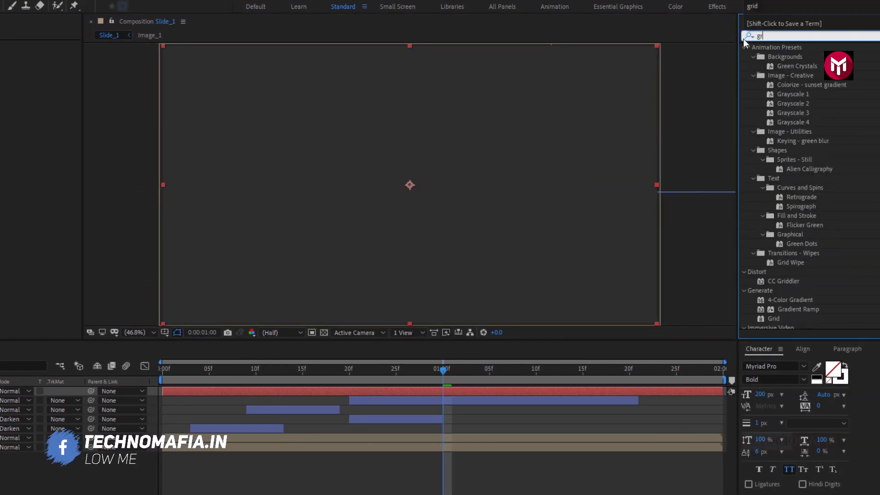
double_click(774, 104)
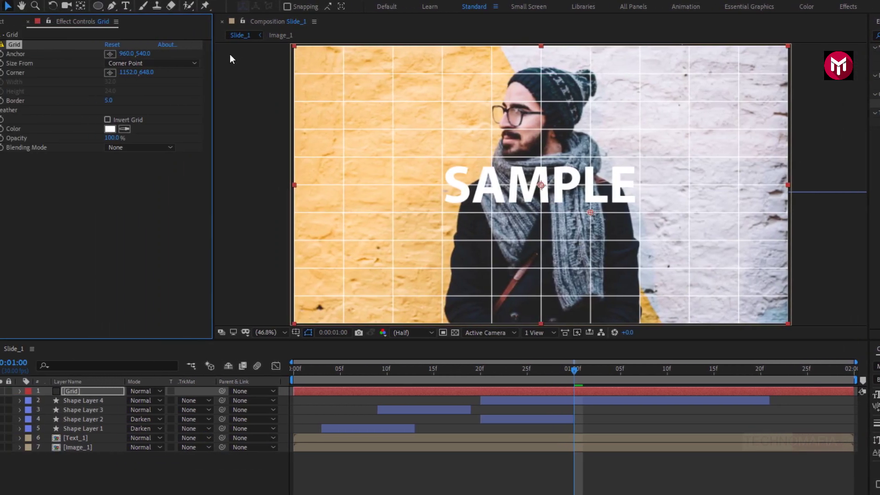
Size the grid by Width Slider with width 60.3 and border 56, and invert it into small dots
click(56, 63)
click(194, 87)
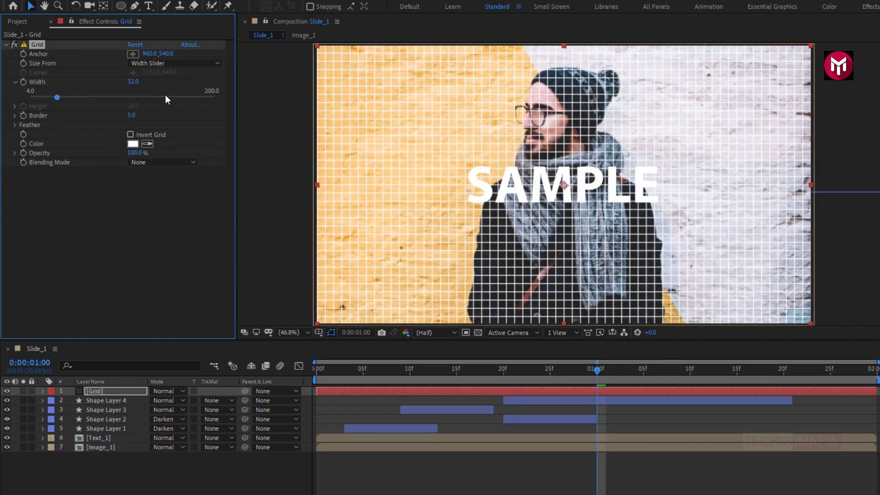
drag(78, 95, 159, 118)
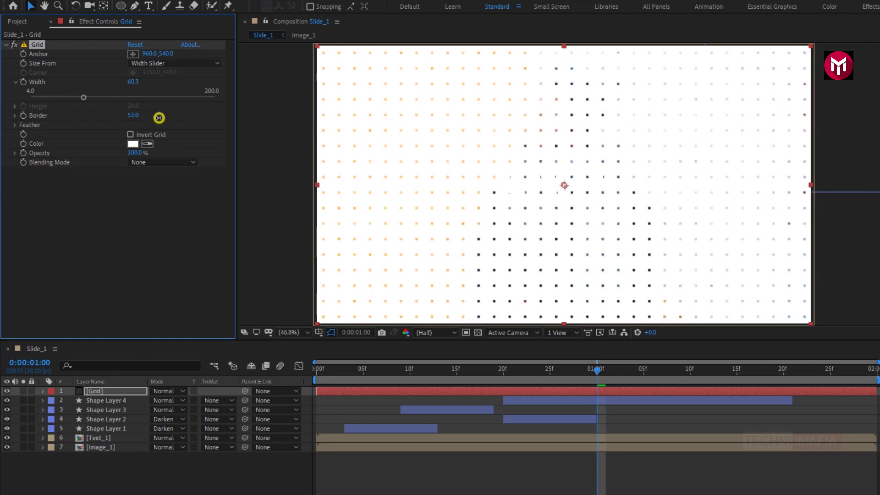
click(130, 134)
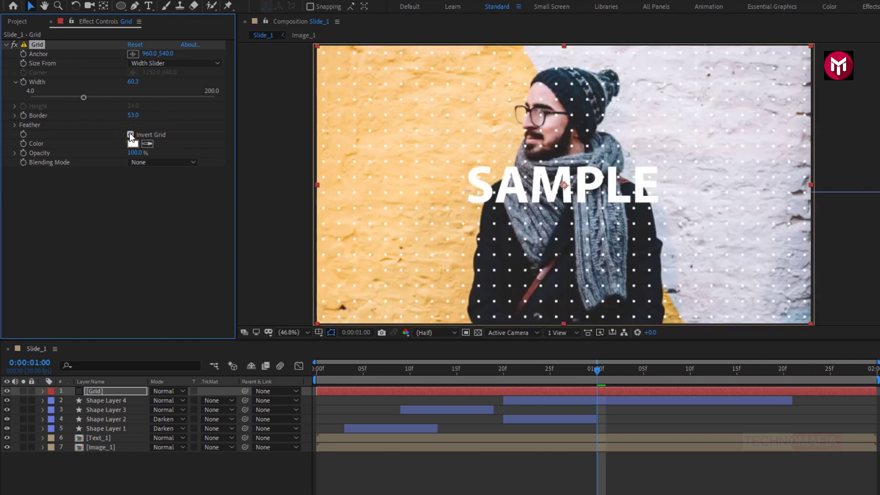
click(131, 118)
click(126, 191)
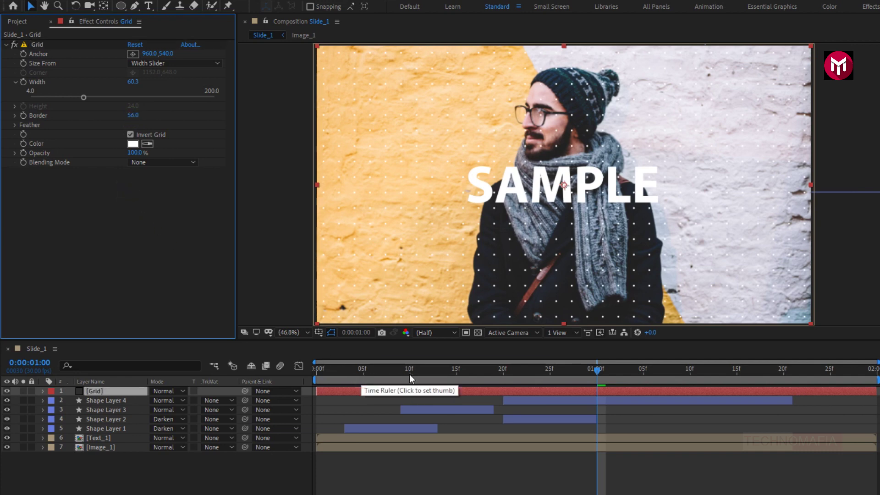
Trim the Grid layer to end at frame 15, shift it to start at frame 9, and preview from the first frame
click(430, 373)
drag(424, 373, 456, 373)
key(alt+bracketright)
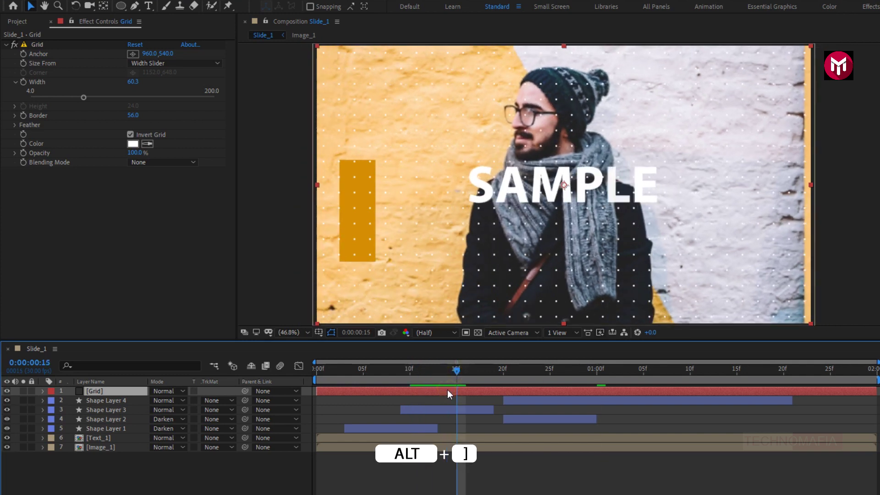
key(alt+bracketright)
drag(366, 389, 452, 391)
drag(392, 370, 316, 371)
key(space)
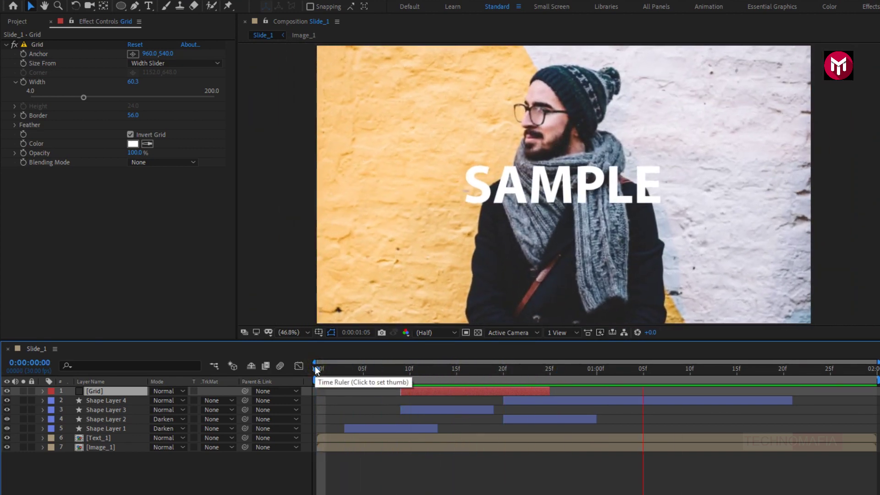
click(315, 366)
Add an adjustment layer above all the other layers and apply the Curves effect to it
right_click(134, 478)
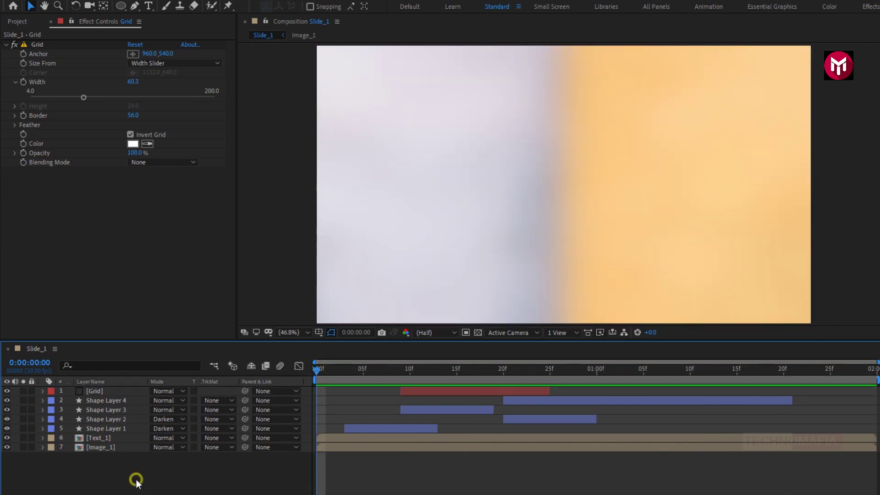
mouse_move(227, 362)
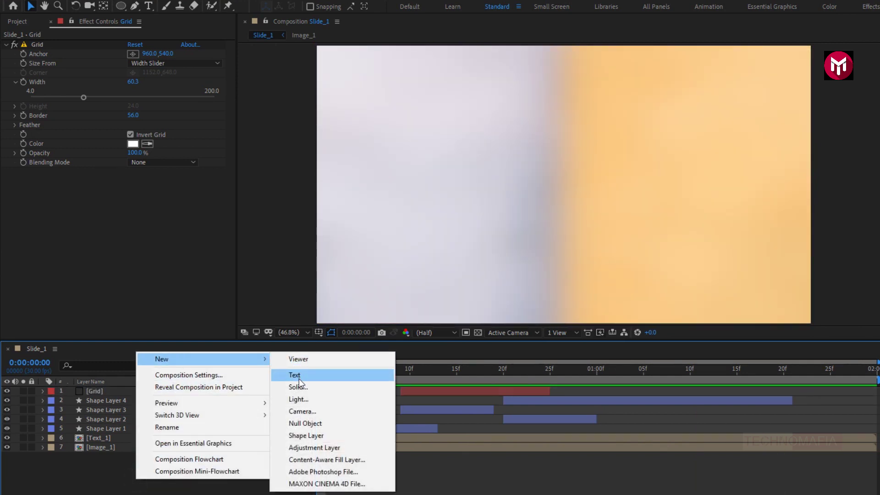
click(297, 448)
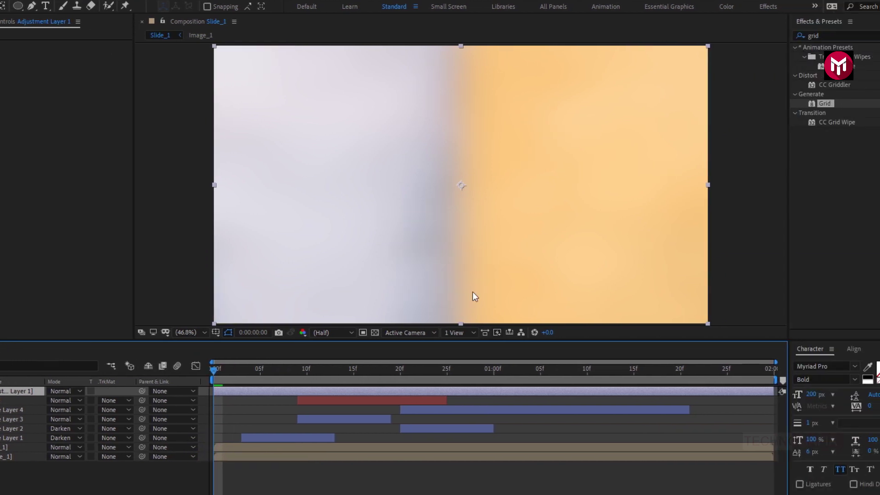
double_click(758, 36)
text(curv)
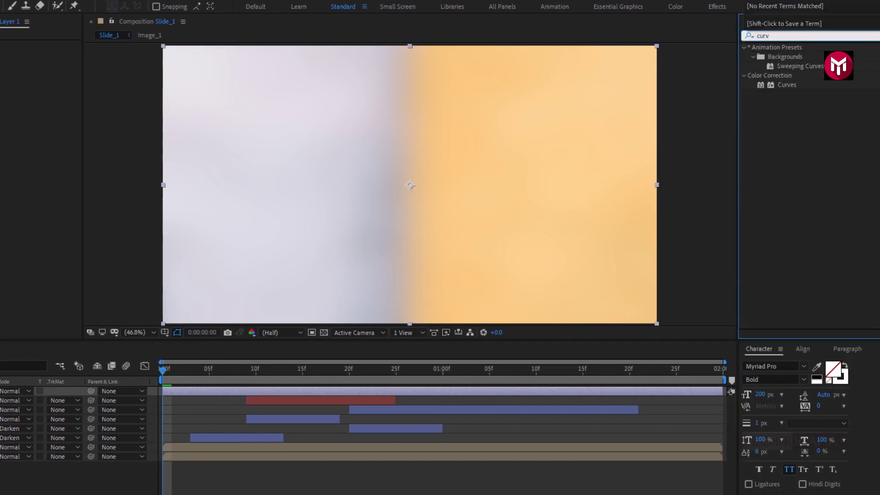
double_click(787, 85)
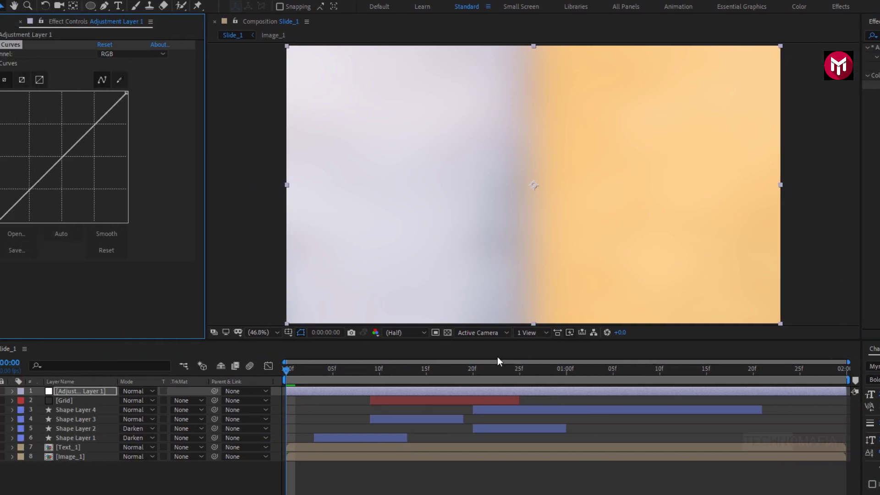
Lower the middle of the RGB curve slightly to darken the midtones, and preview the slide
drag(387, 370, 425, 372)
key(space)
drag(94, 161, 99, 170)
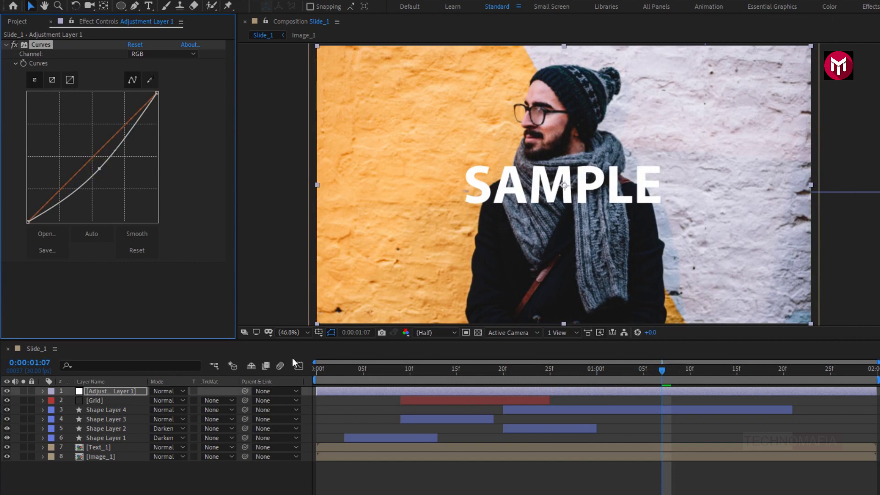
key(space)
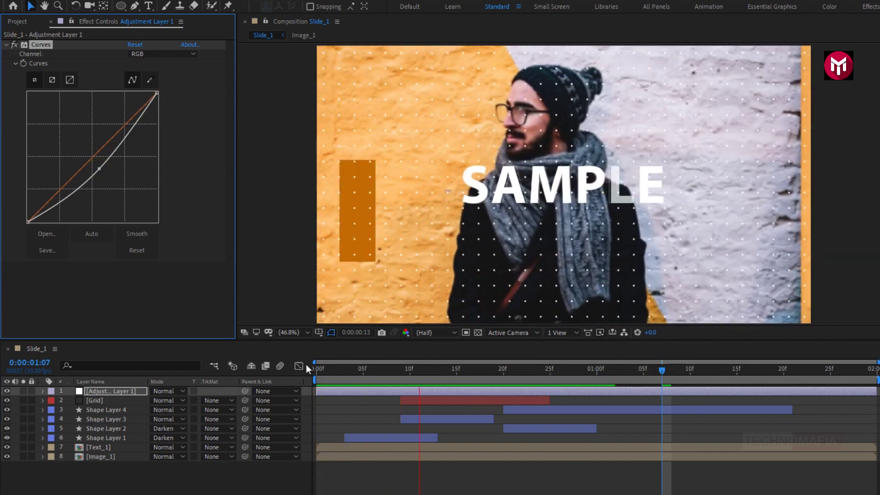